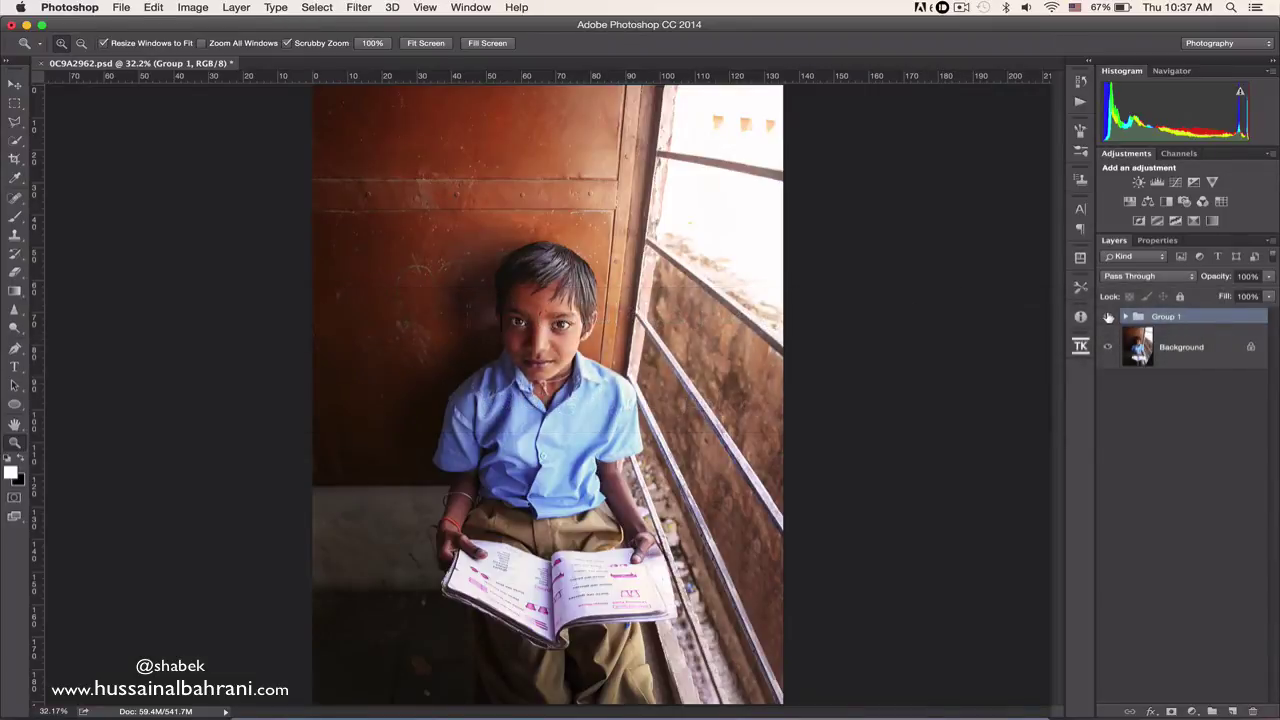
Compare with and without Group 1, leave Group 1 hidden, and duplicate the Background layer
click(1108, 317)
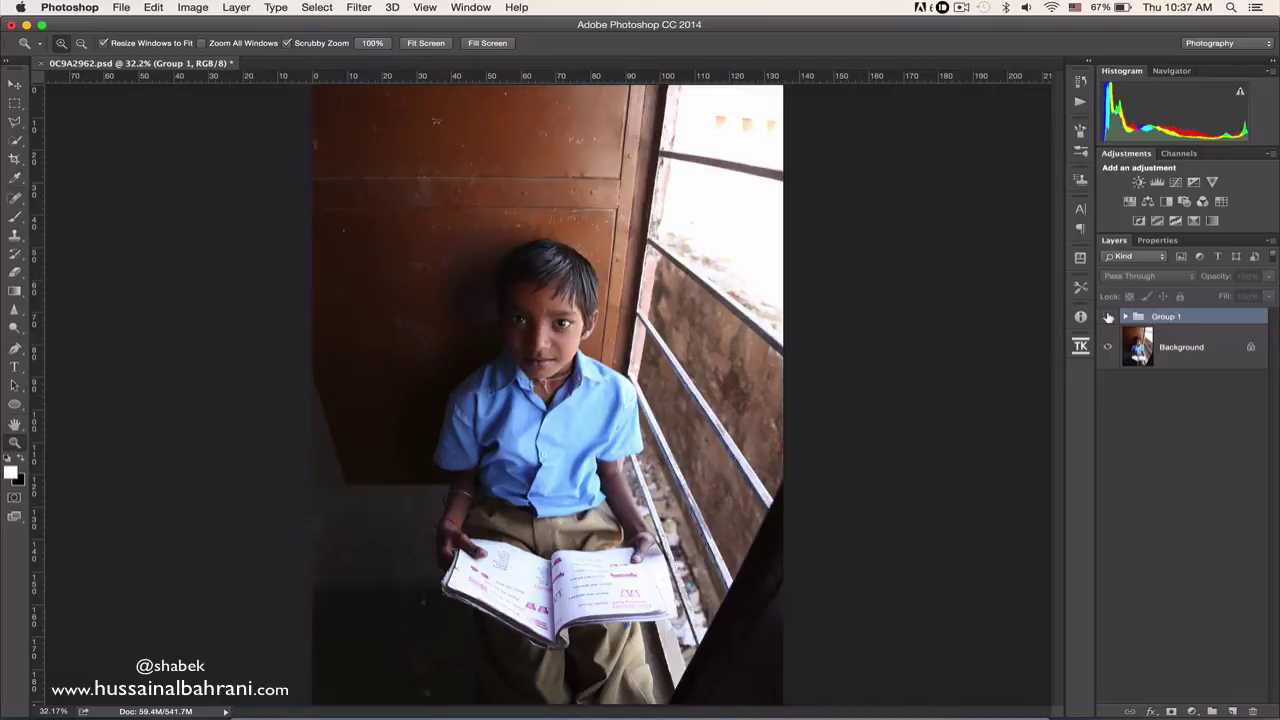
click(1108, 317)
click(1108, 317)
click(1108, 317)
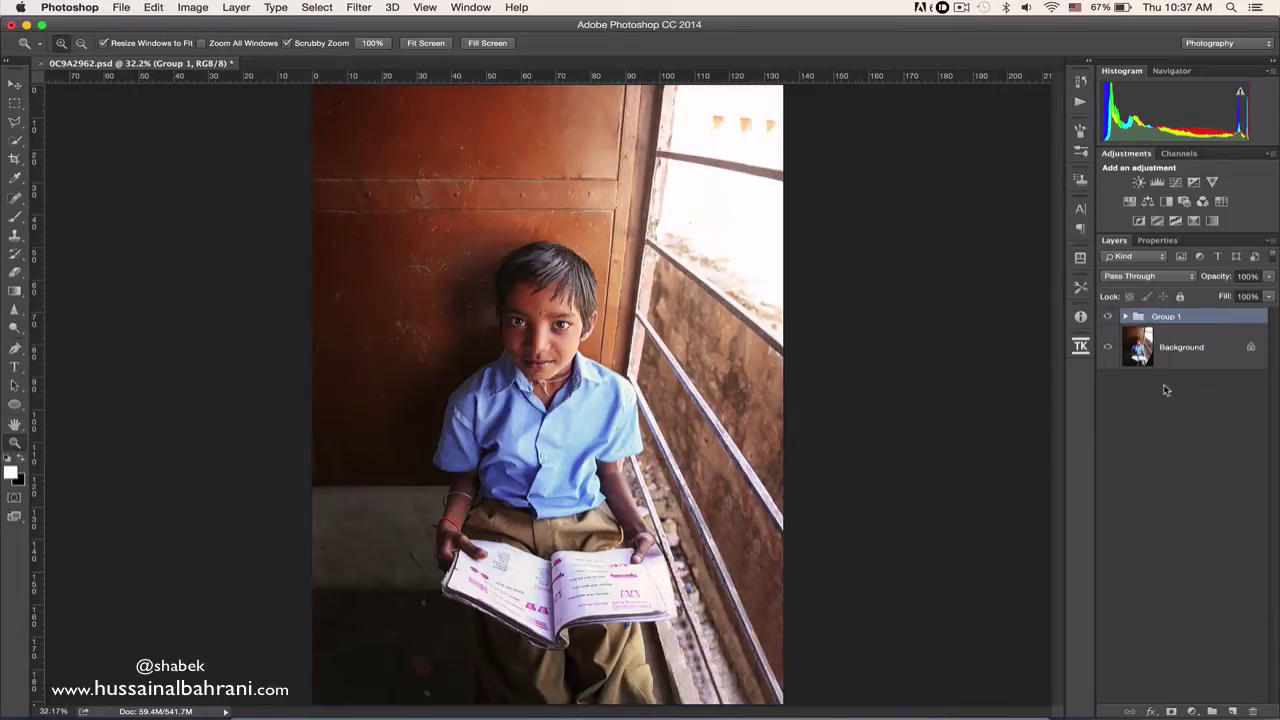
click(1108, 317)
drag(1205, 361, 1233, 711)
Apply Camera Raw: Contrast +8, Highlights -31, Shadows +26, Whites +12, Blacks +25, Clarity/Vibrance +4
click(359, 7)
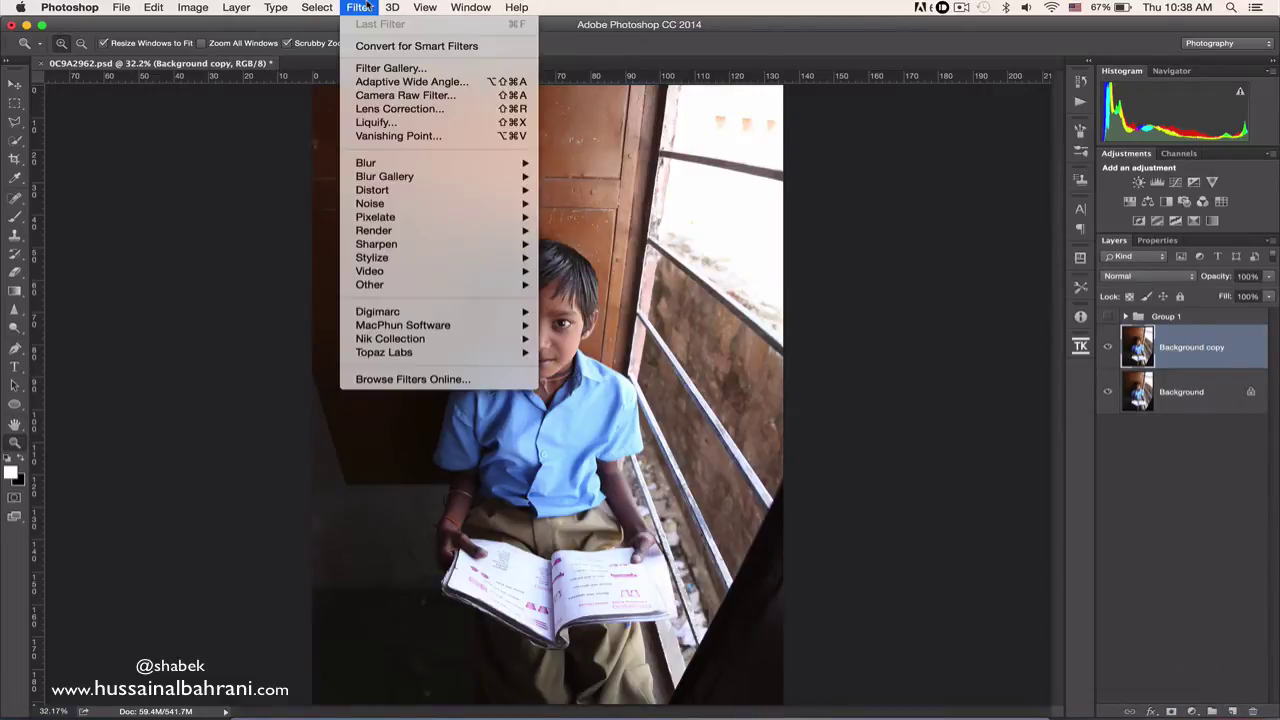
click(471, 96)
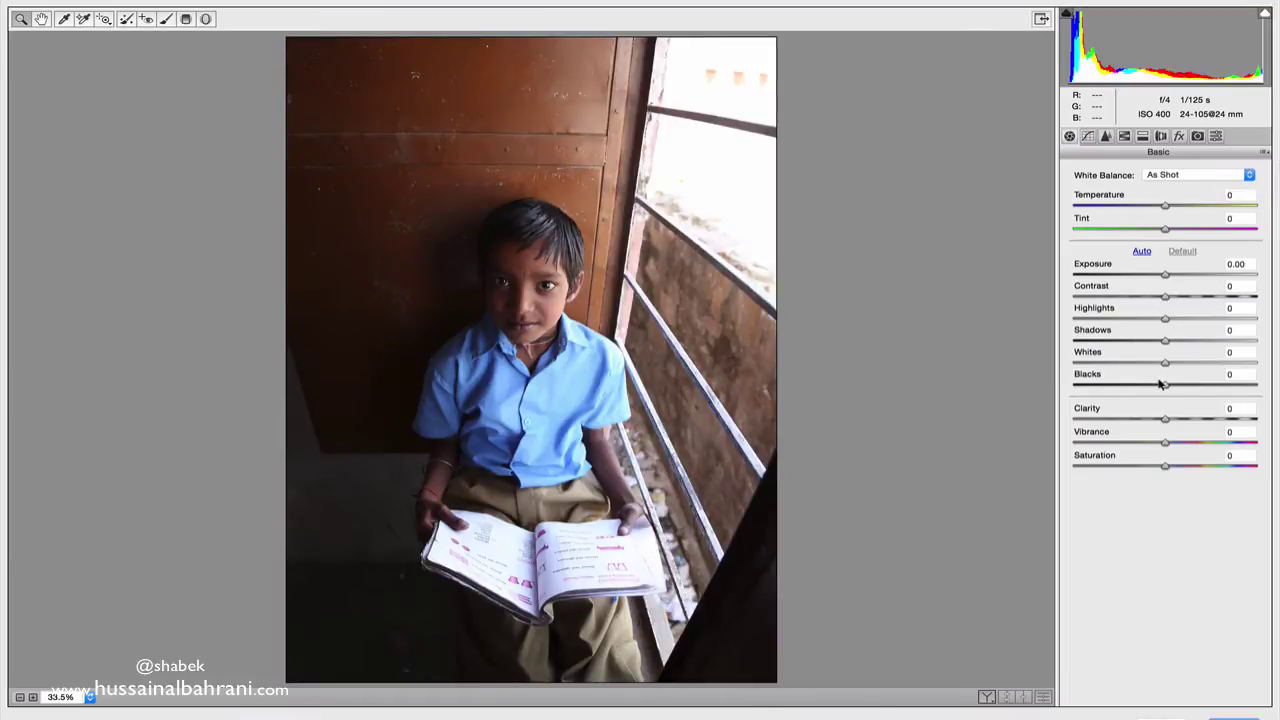
mouse_move(1160, 384)
mouse_down()
mouse_move(1183, 385)
mouse_move(1173, 362)
mouse_up()
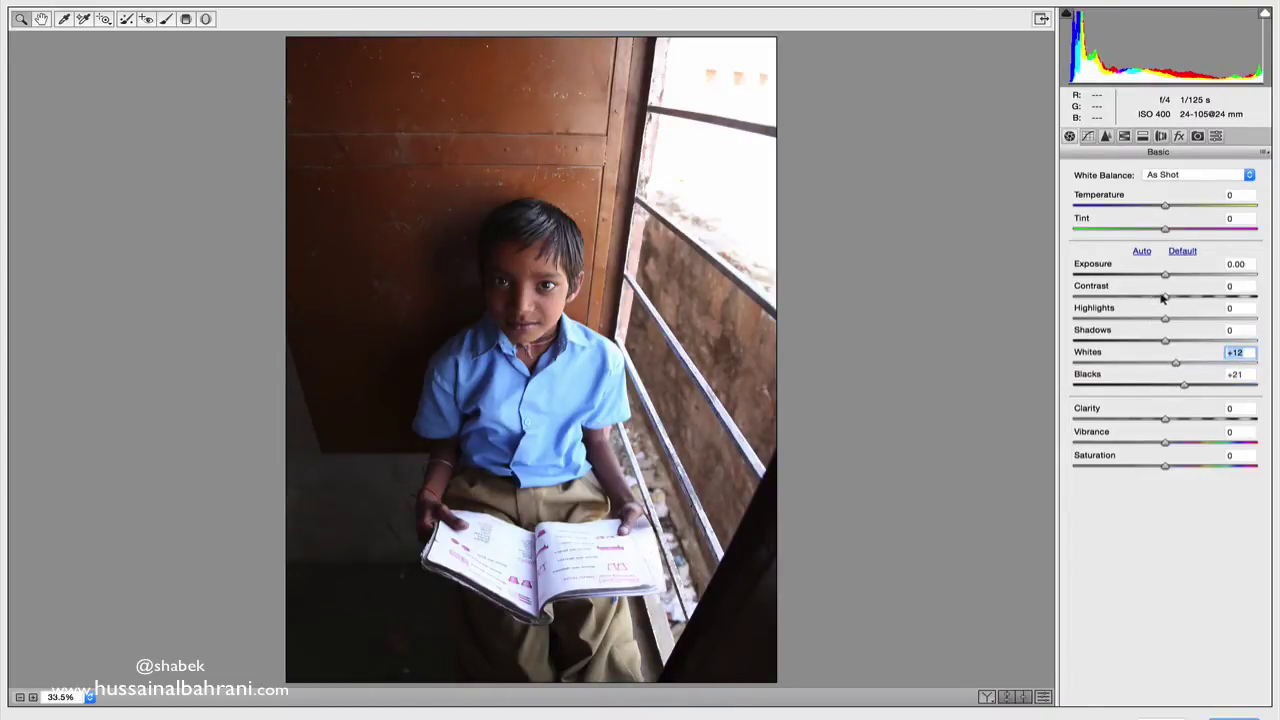
drag(1163, 297, 1186, 338)
drag(1180, 384, 1163, 438)
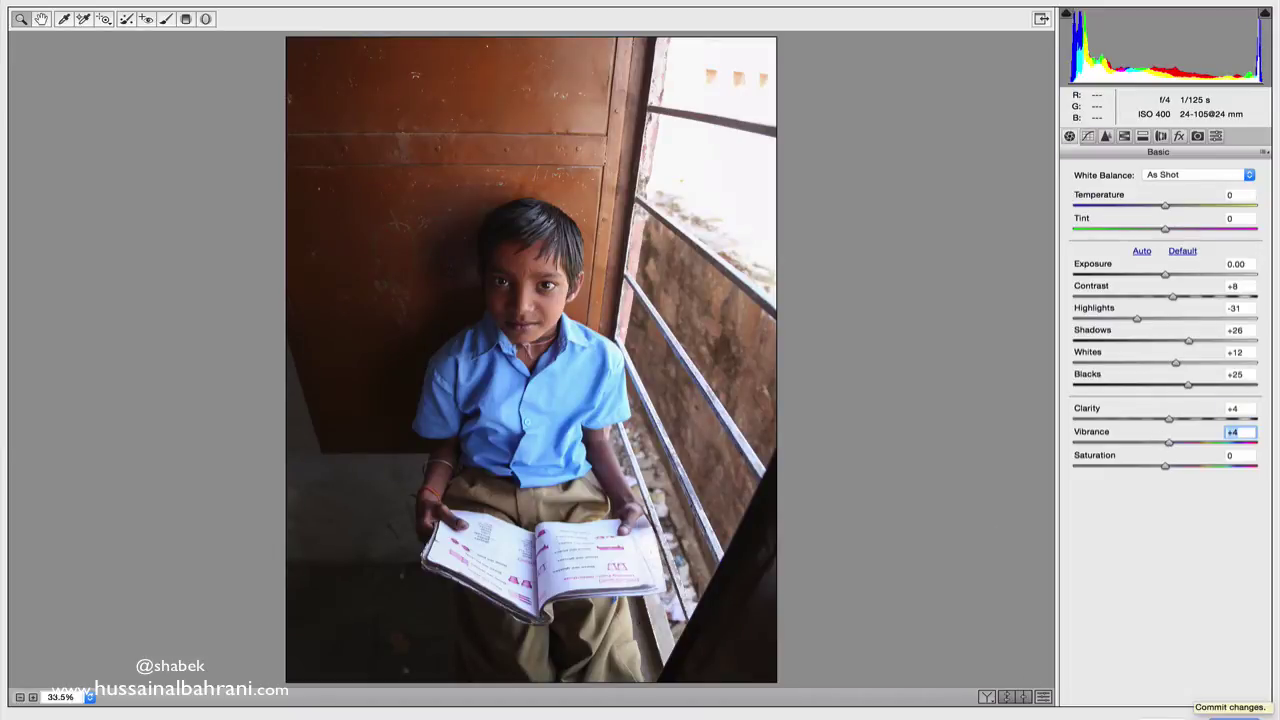
click(1238, 716)
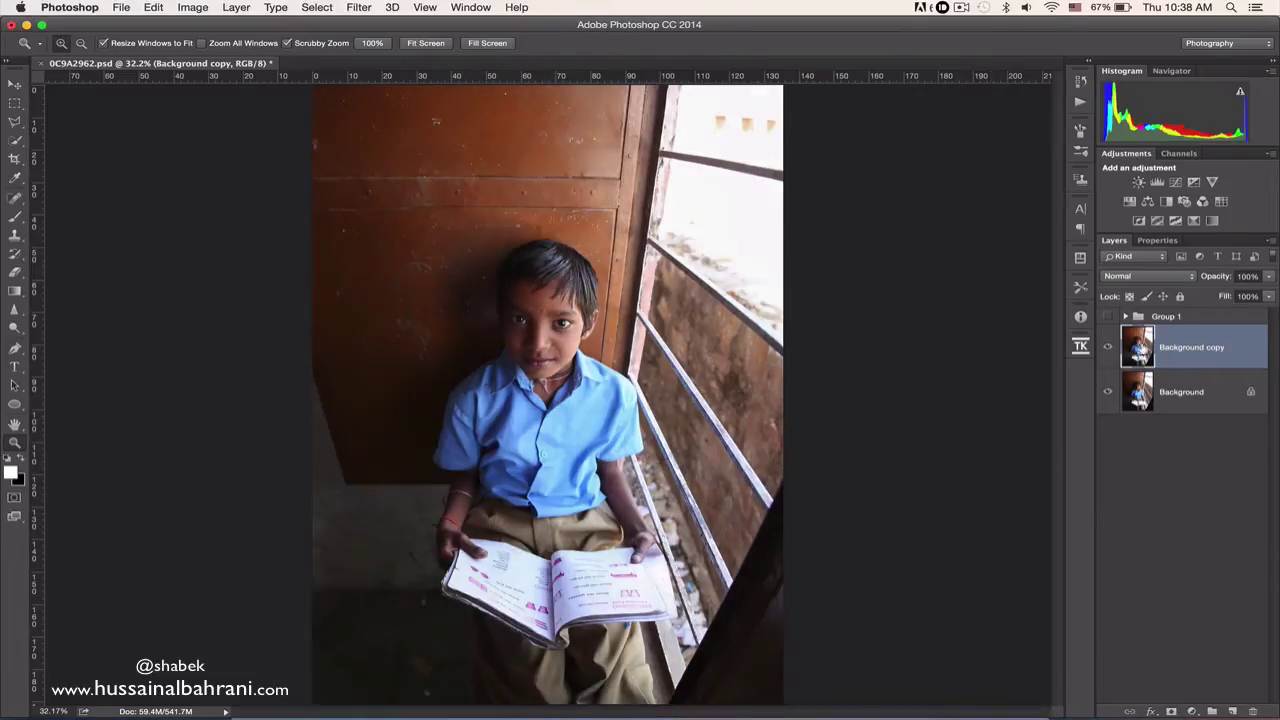
Duplicate the Background copy layer and bring it into Color Efex Pro 4
click(1107, 347)
click(1107, 347)
drag(1168, 345, 1232, 711)
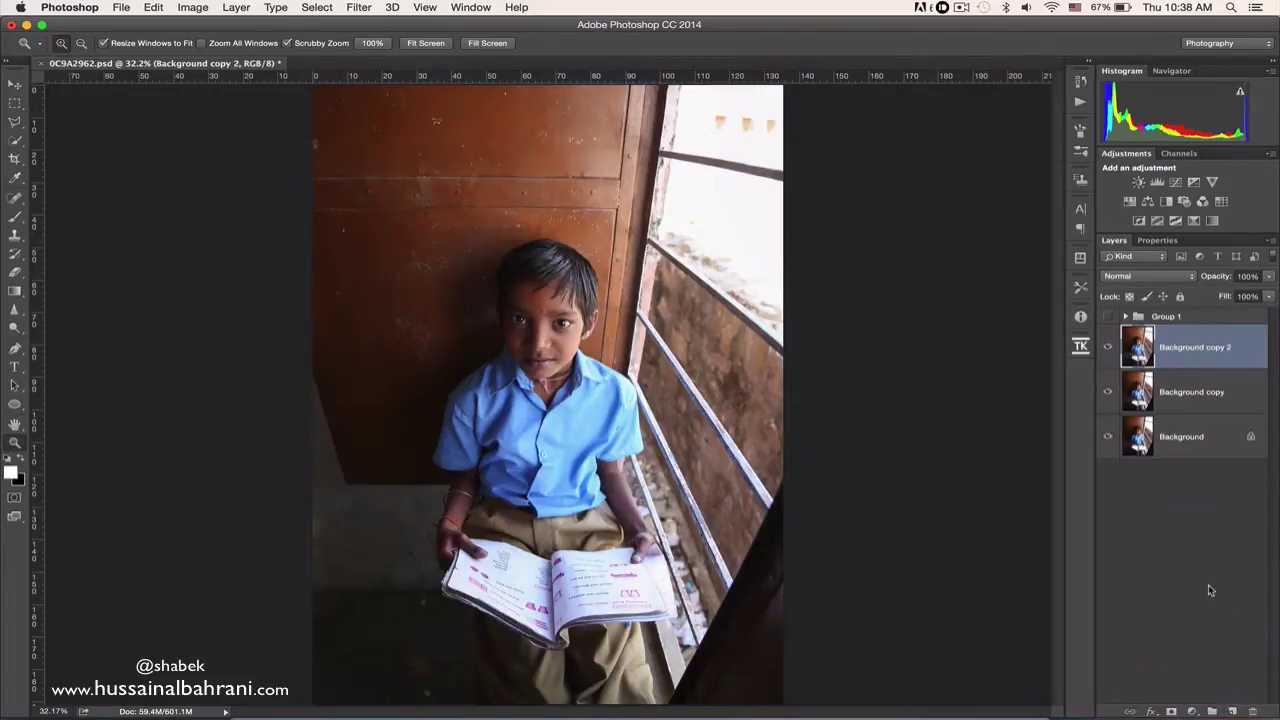
click(359, 7)
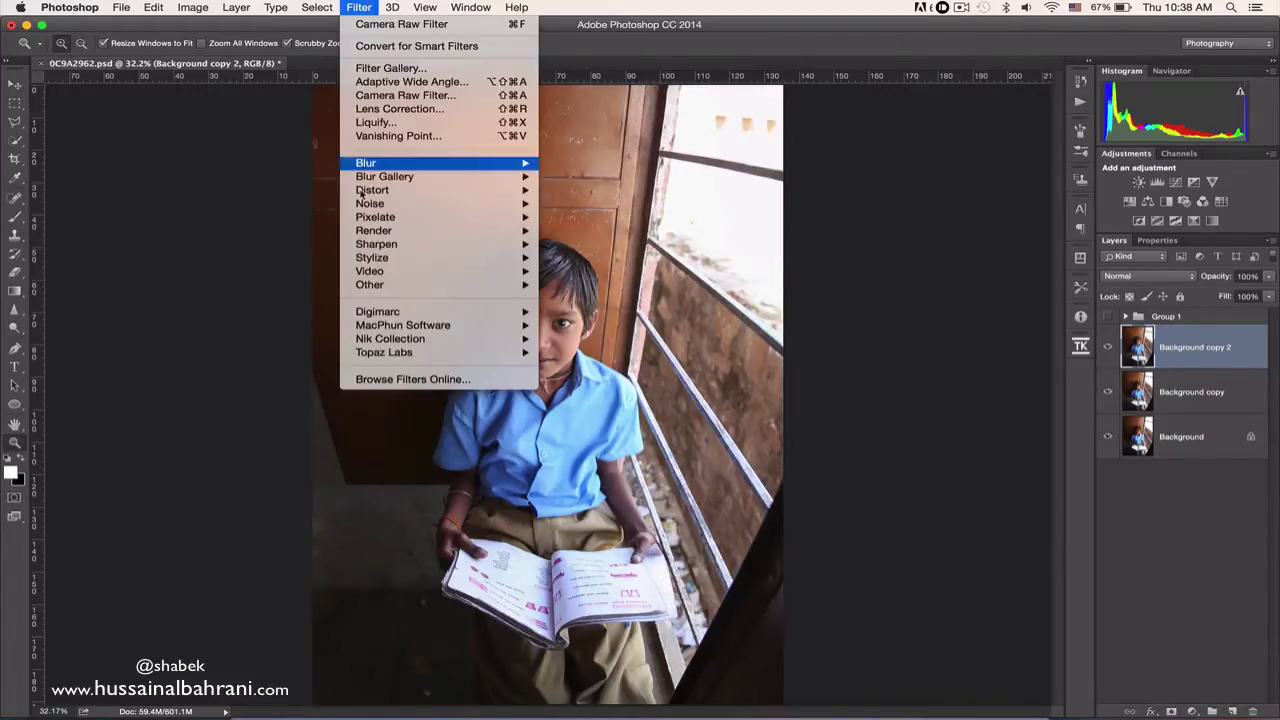
mouse_move(480, 344)
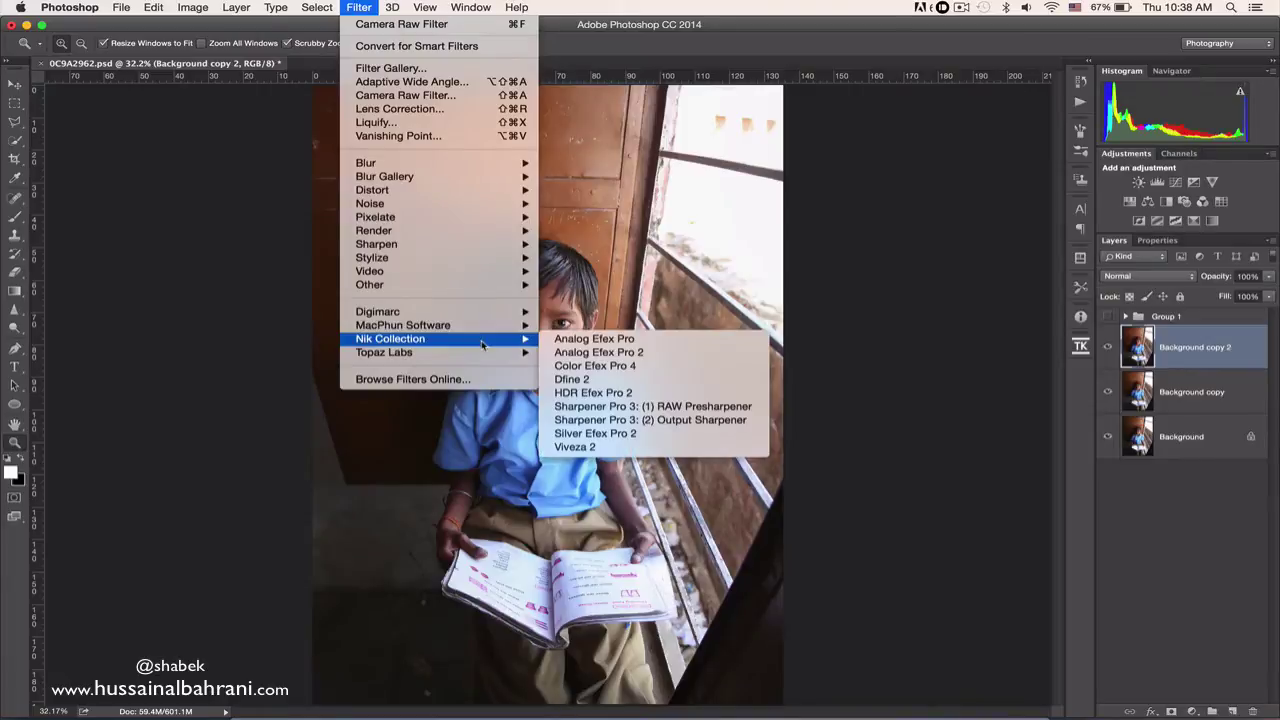
click(650, 366)
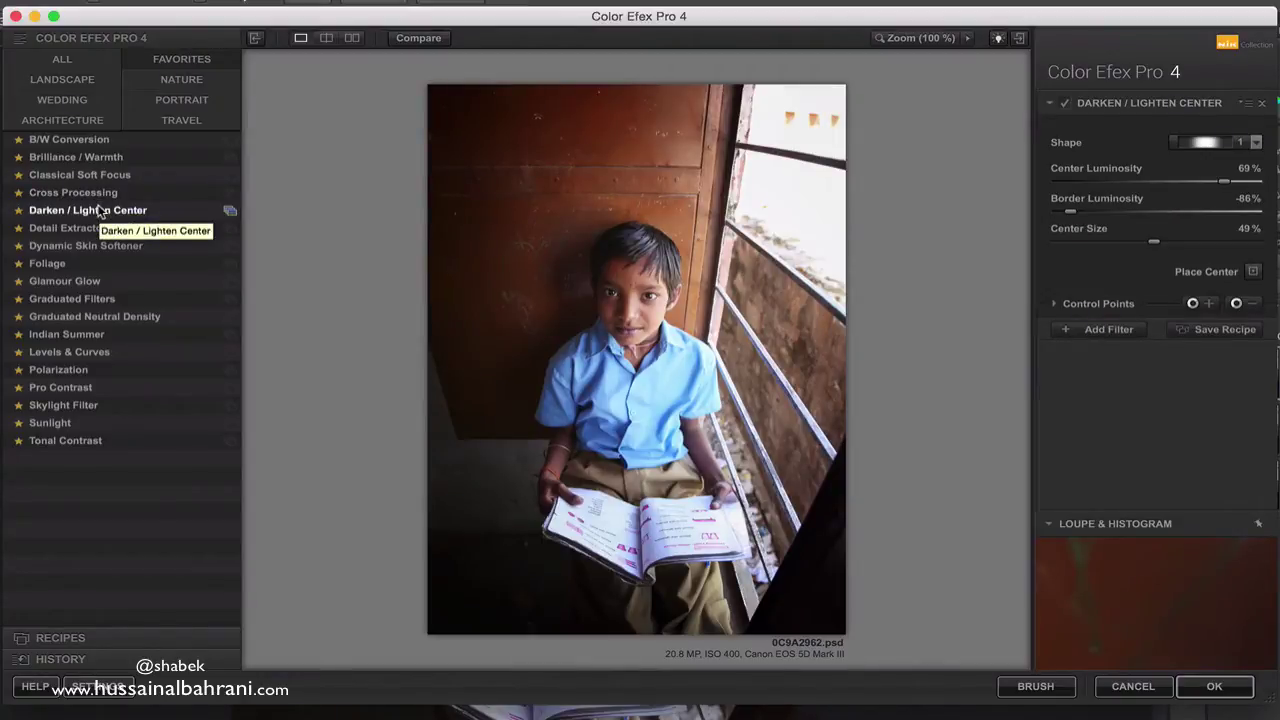
Apply Darken / Lighten Center, centred on the boy's head with Center Size 75%
click(98, 210)
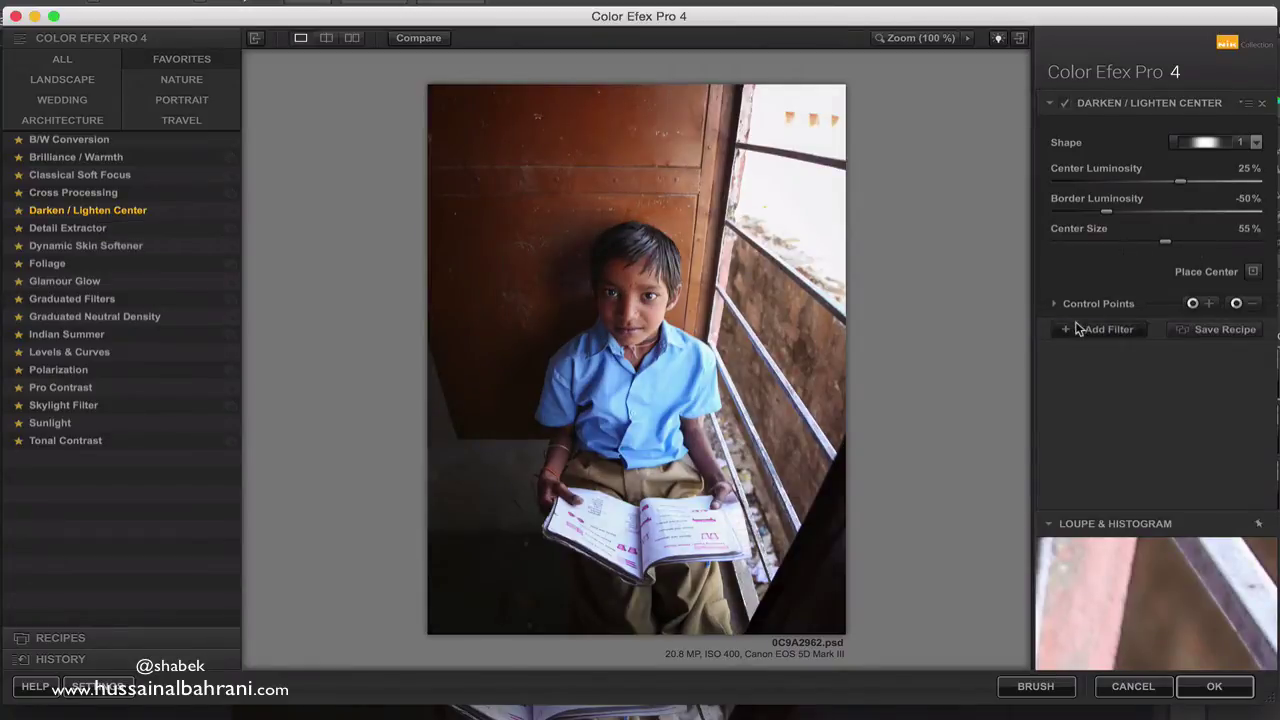
click(1252, 271)
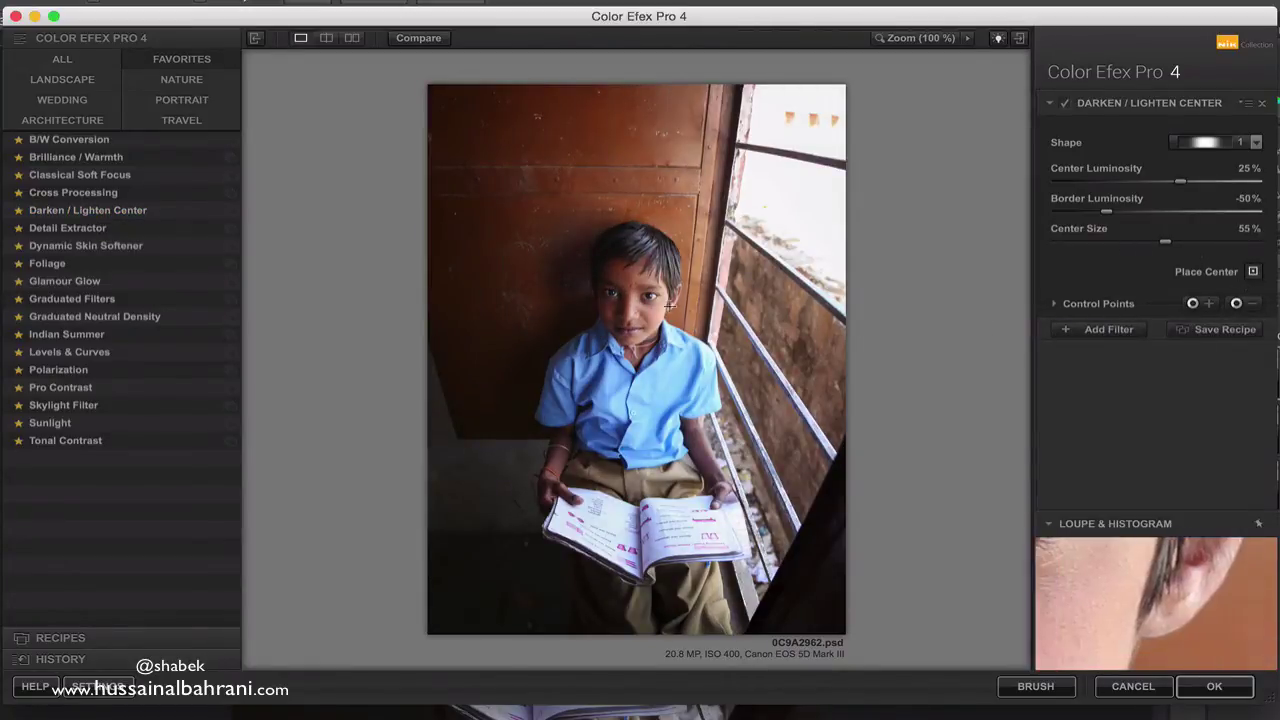
click(669, 301)
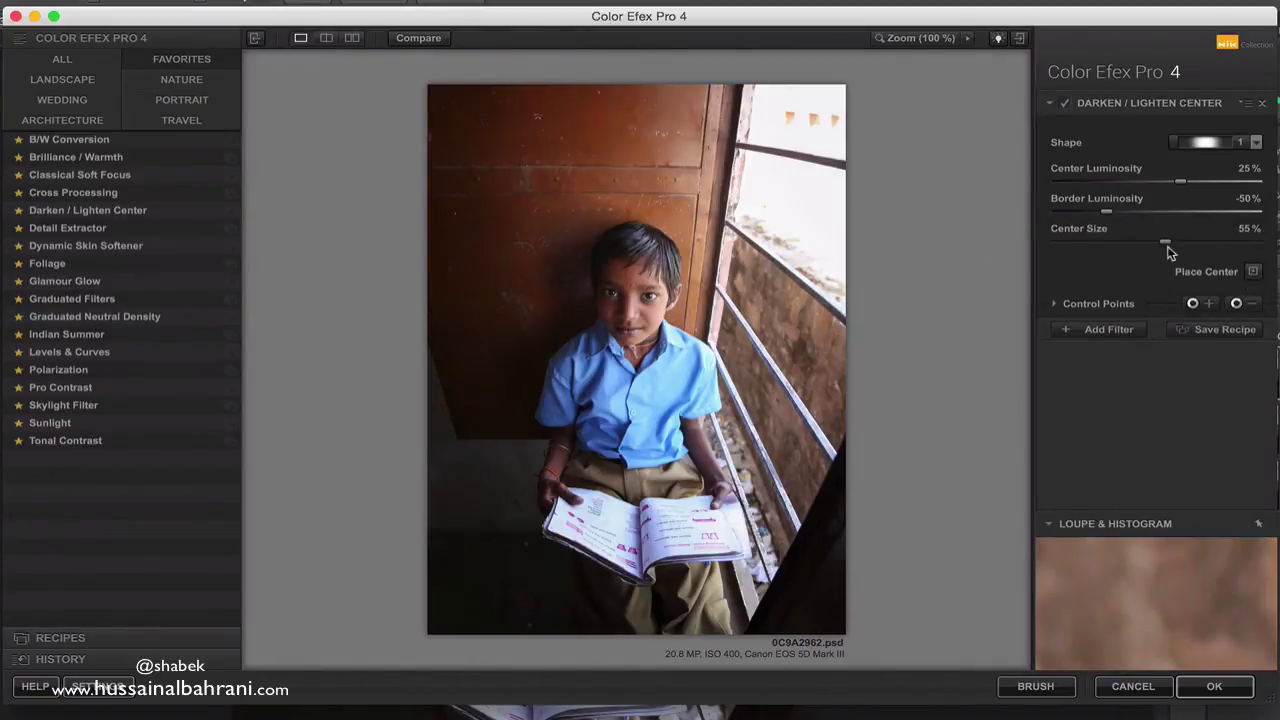
drag(1169, 247, 1221, 238)
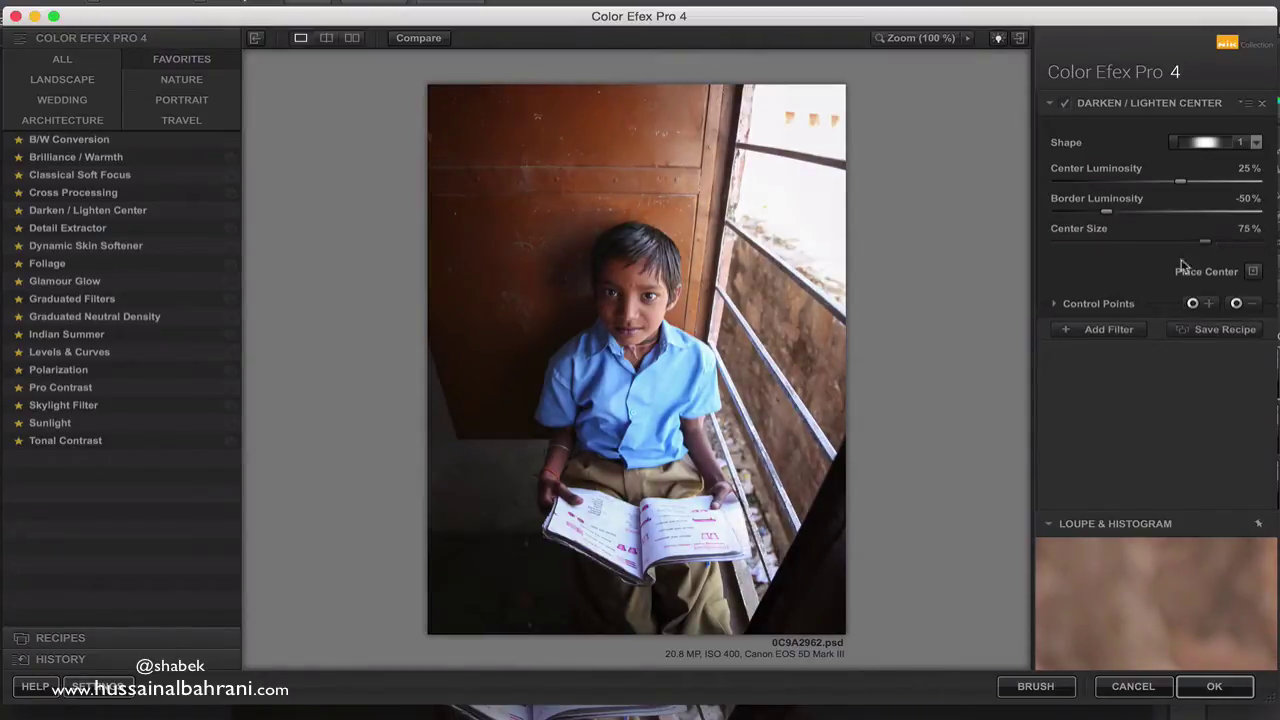
click(1110, 328)
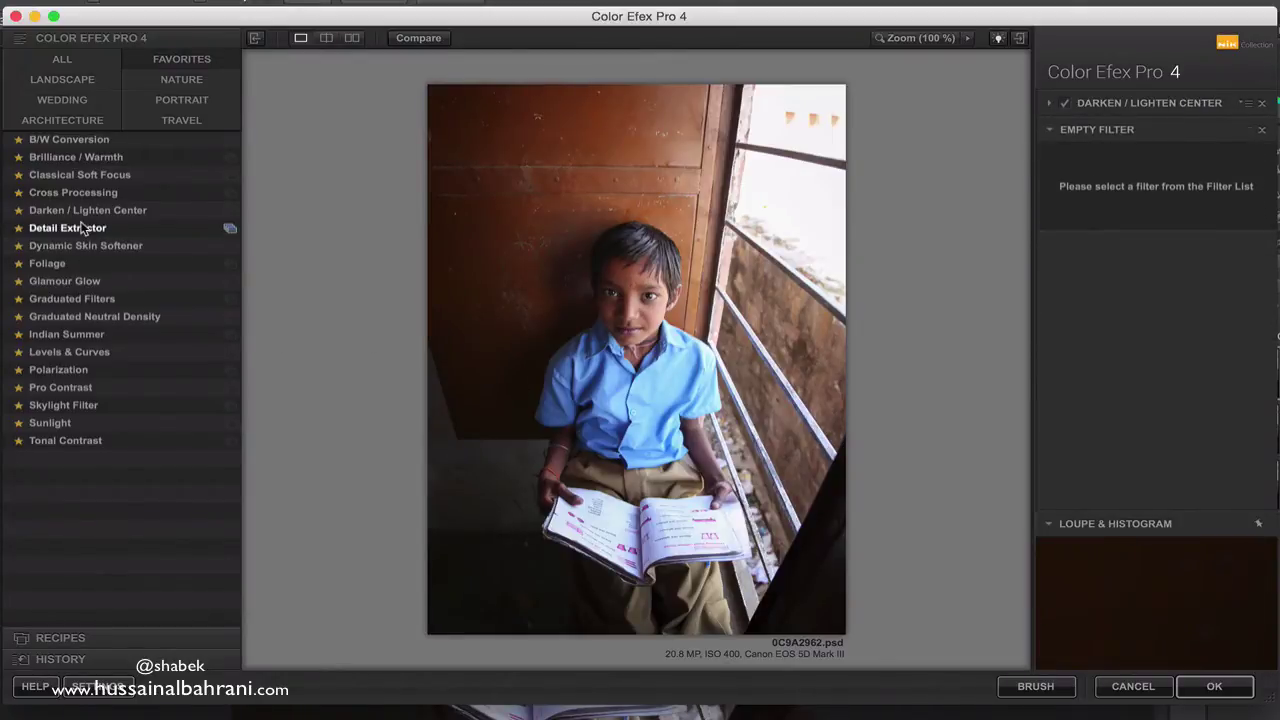
Add a Detail Extractor filter at 5% strength
click(85, 228)
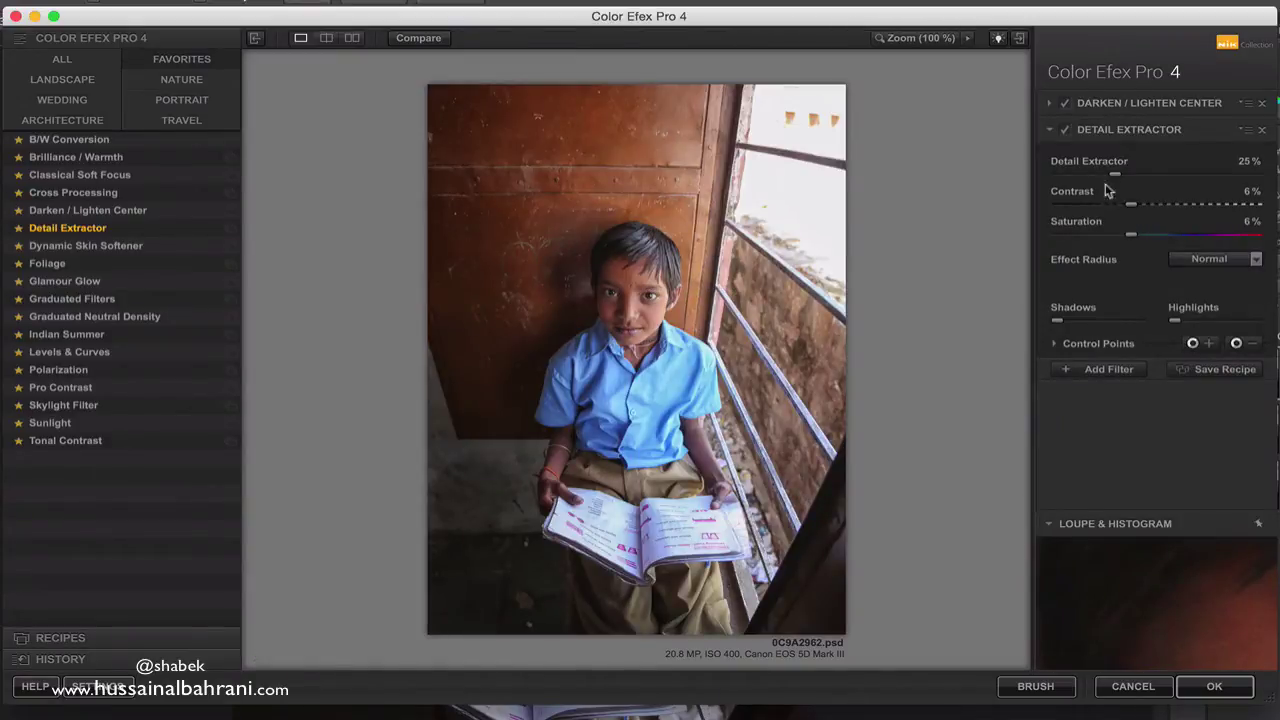
click(1069, 173)
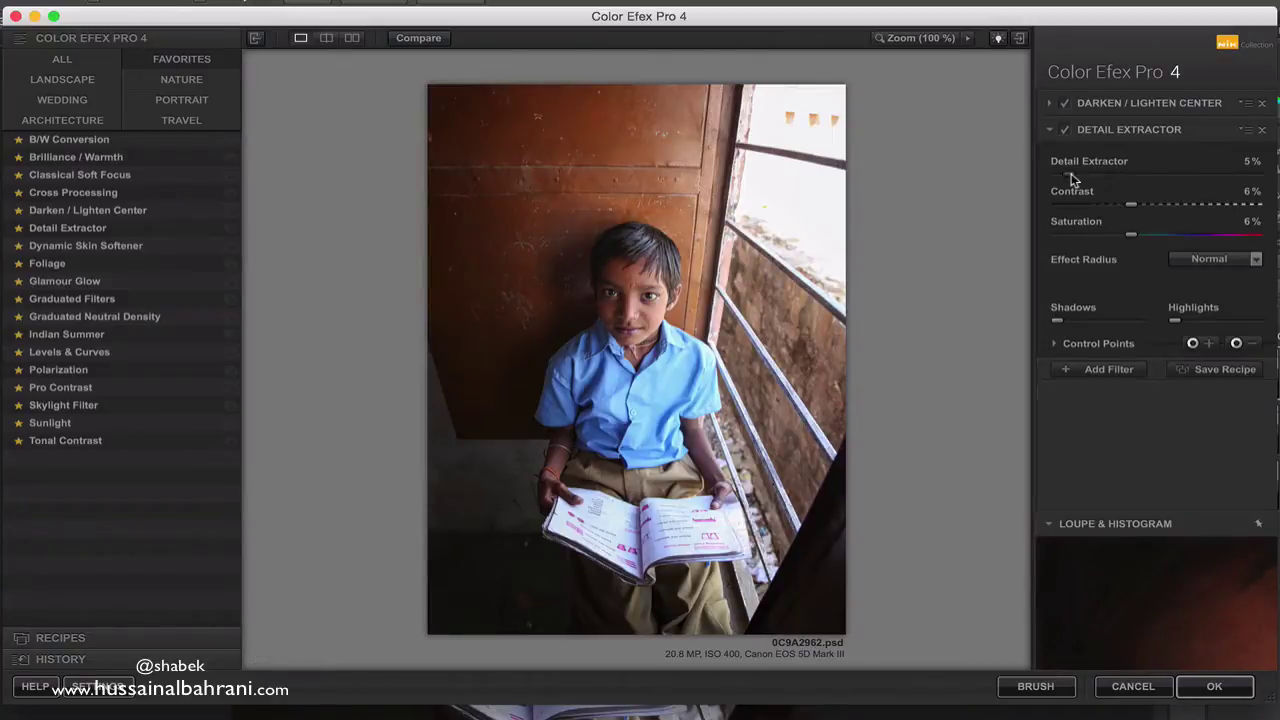
click(1108, 369)
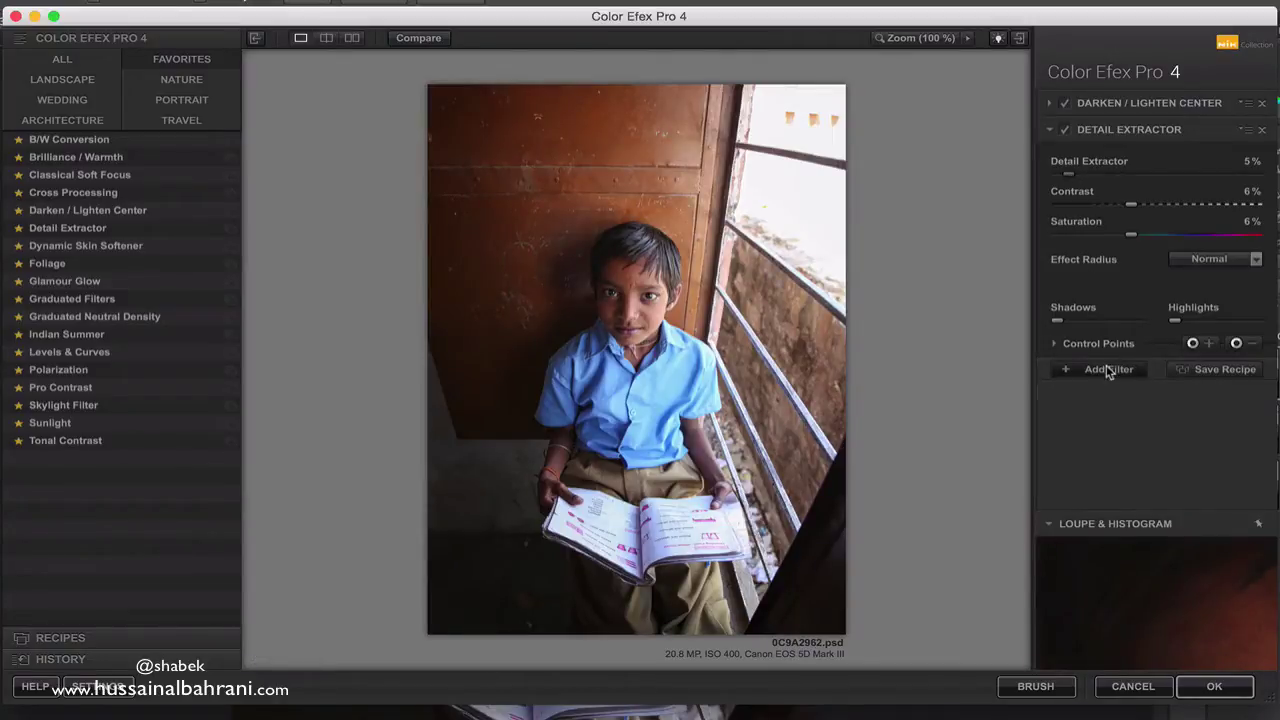
Add a Pro Contrast filter with Correct Contrast set to 6%
click(161, 387)
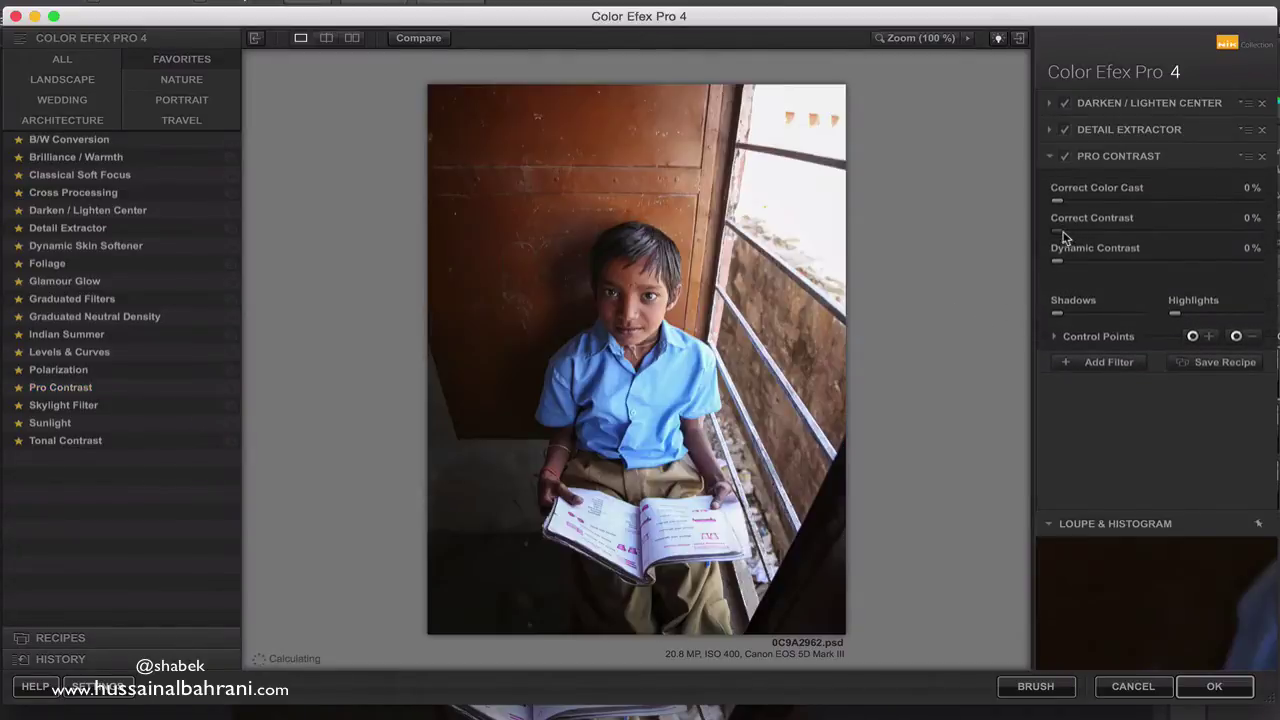
drag(1065, 237, 1076, 238)
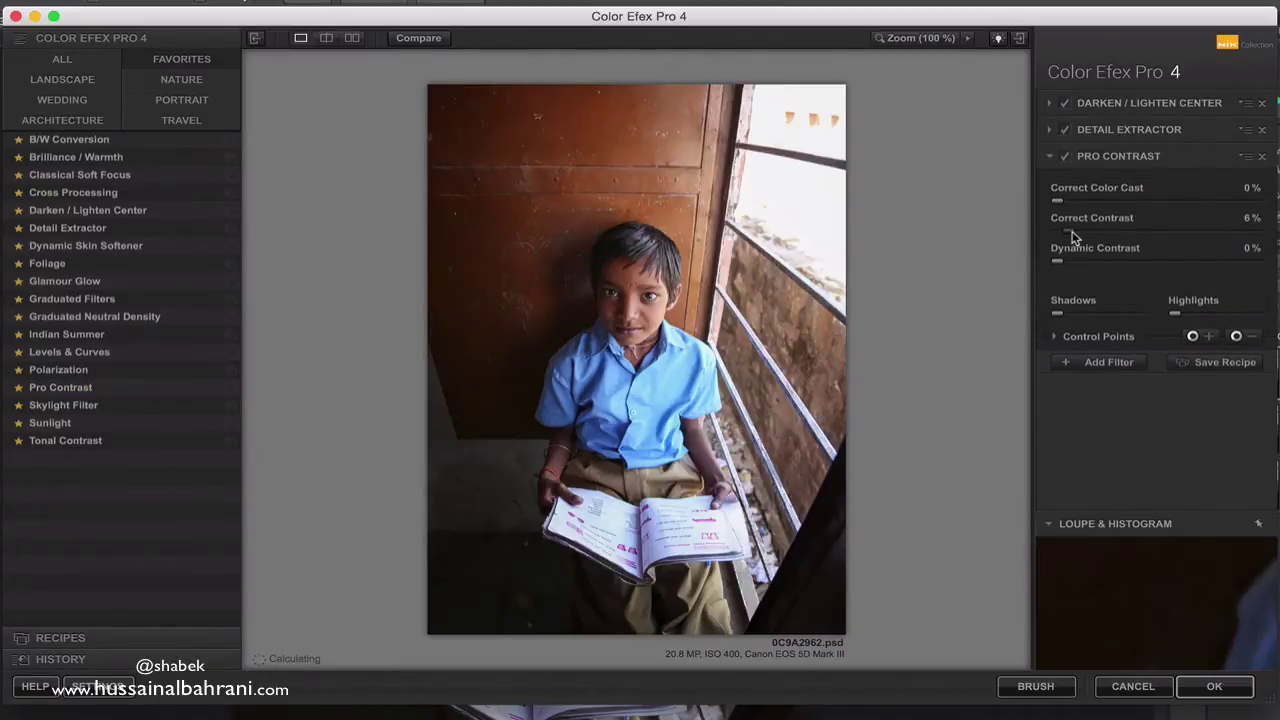
click(1094, 366)
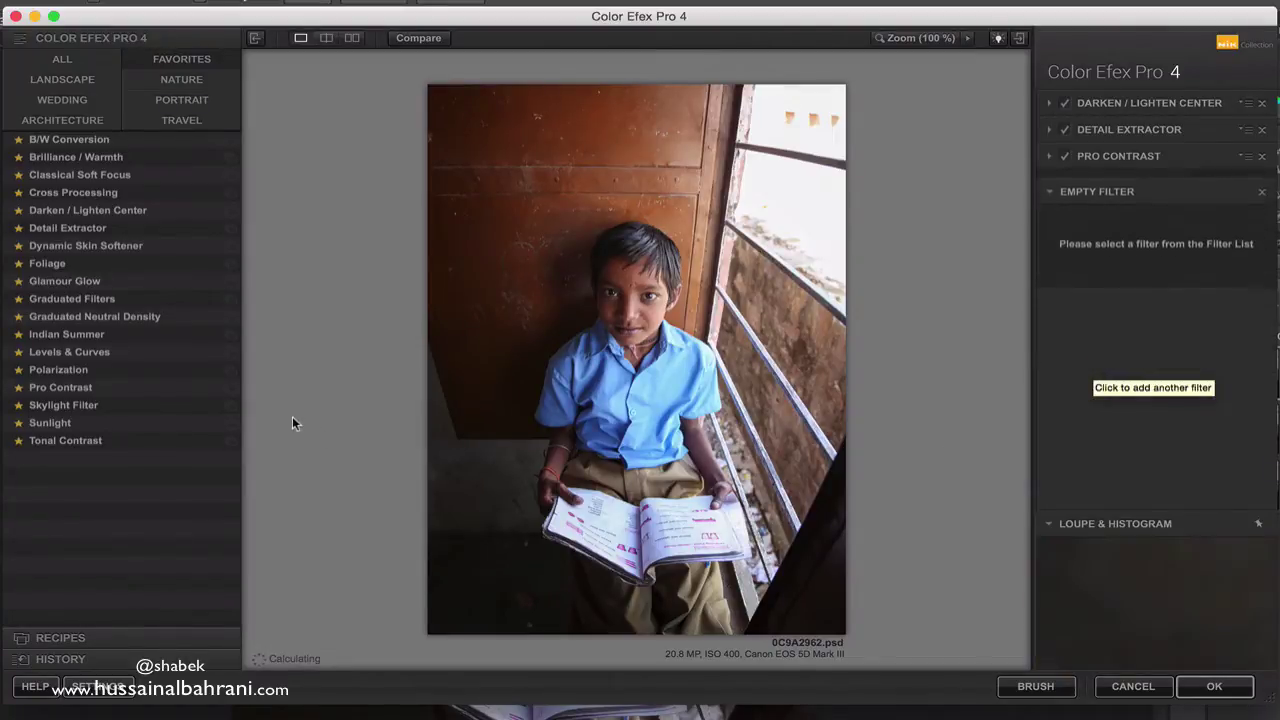
Add Skylight Filter at 8% strength and check it against the original
click(64, 406)
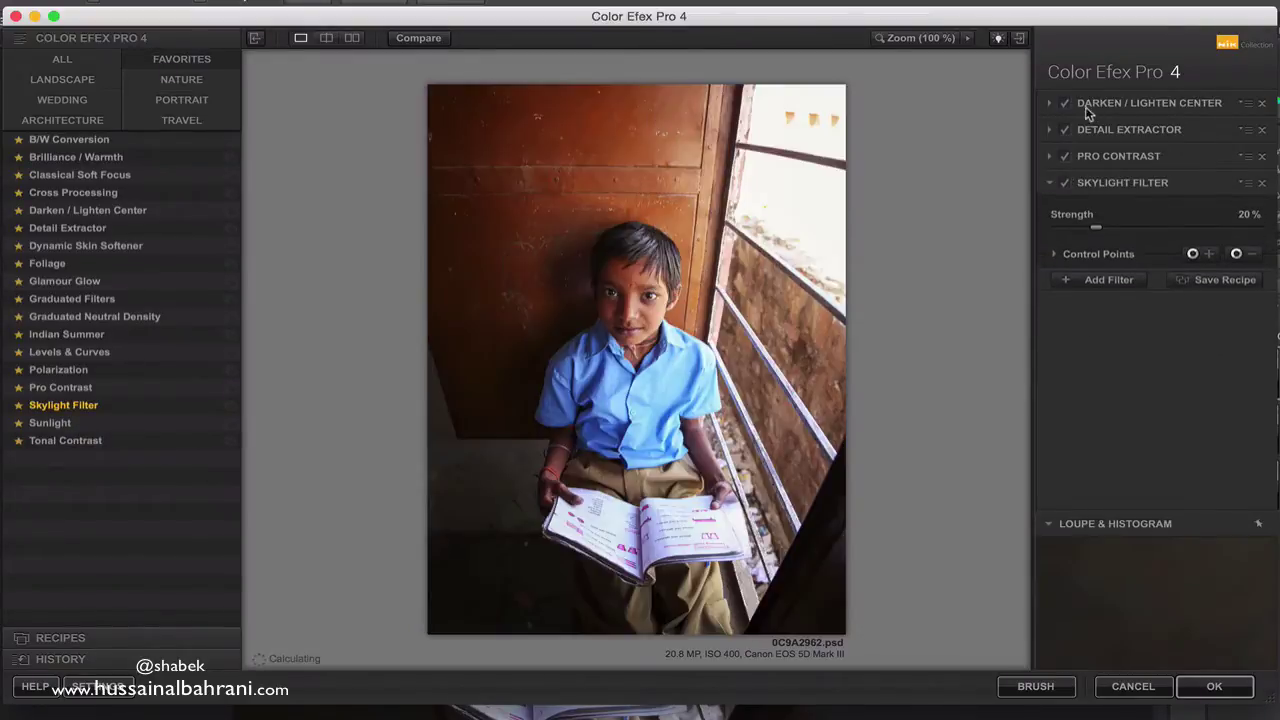
click(1072, 229)
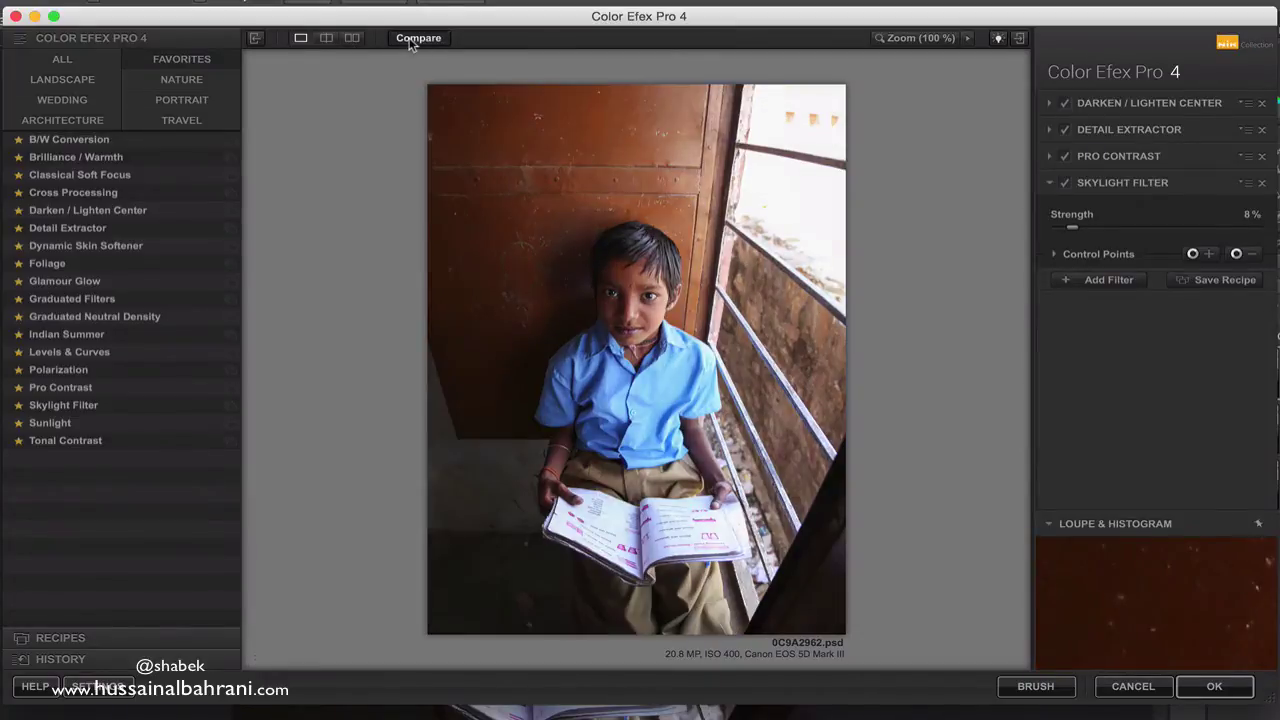
click(414, 39)
click(414, 39)
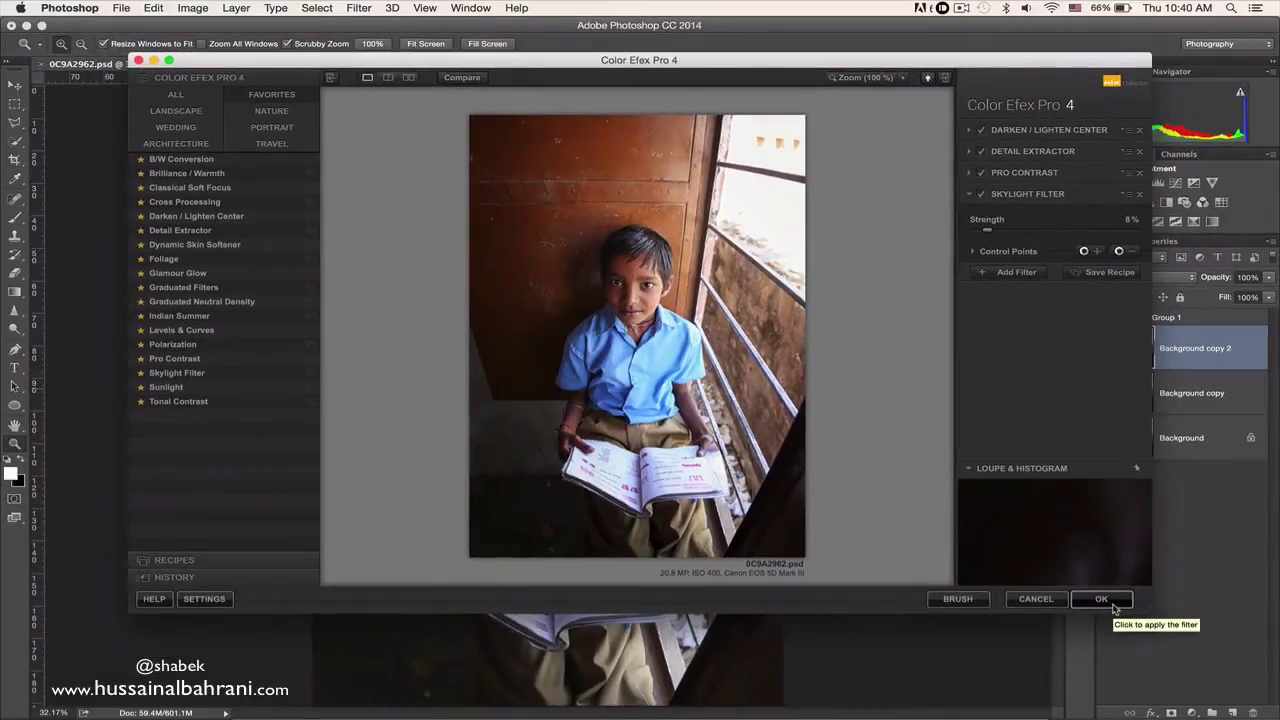
Apply the Color Efex Pro 4 stack, duplicate that layer, and clone over the dark lower-right corner
click(1101, 599)
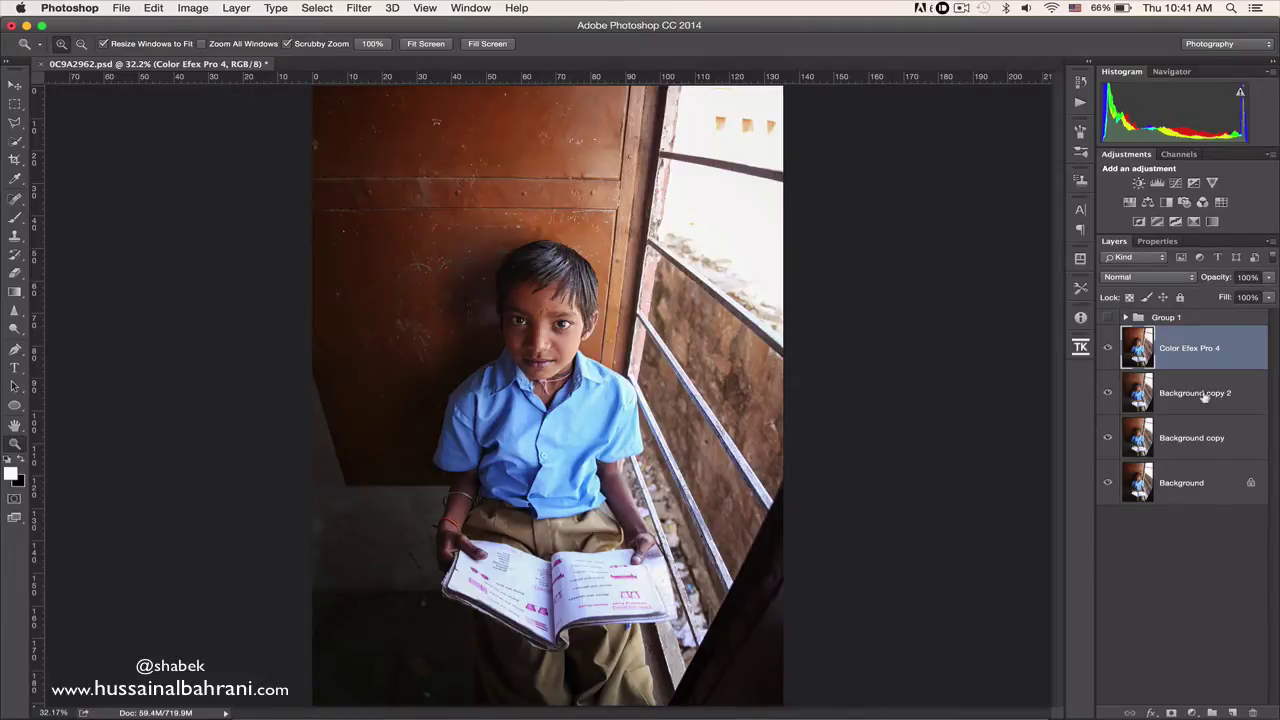
drag(1200, 359, 1229, 712)
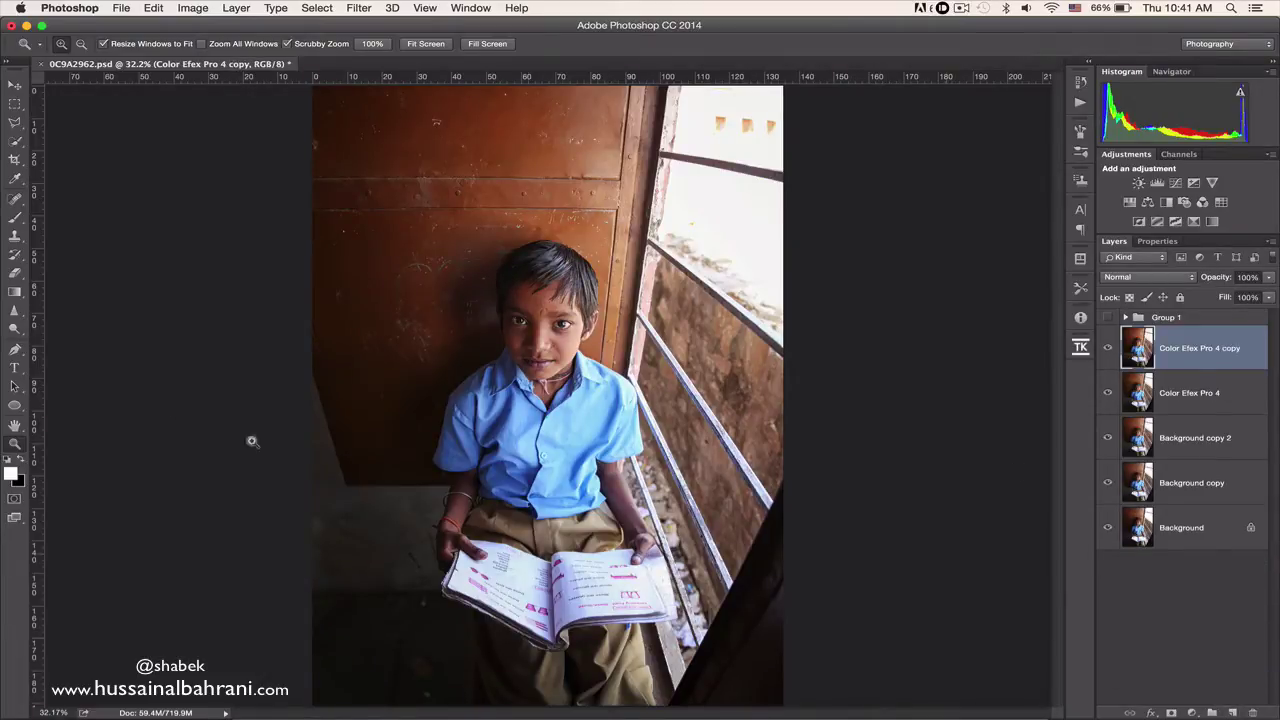
click(16, 238)
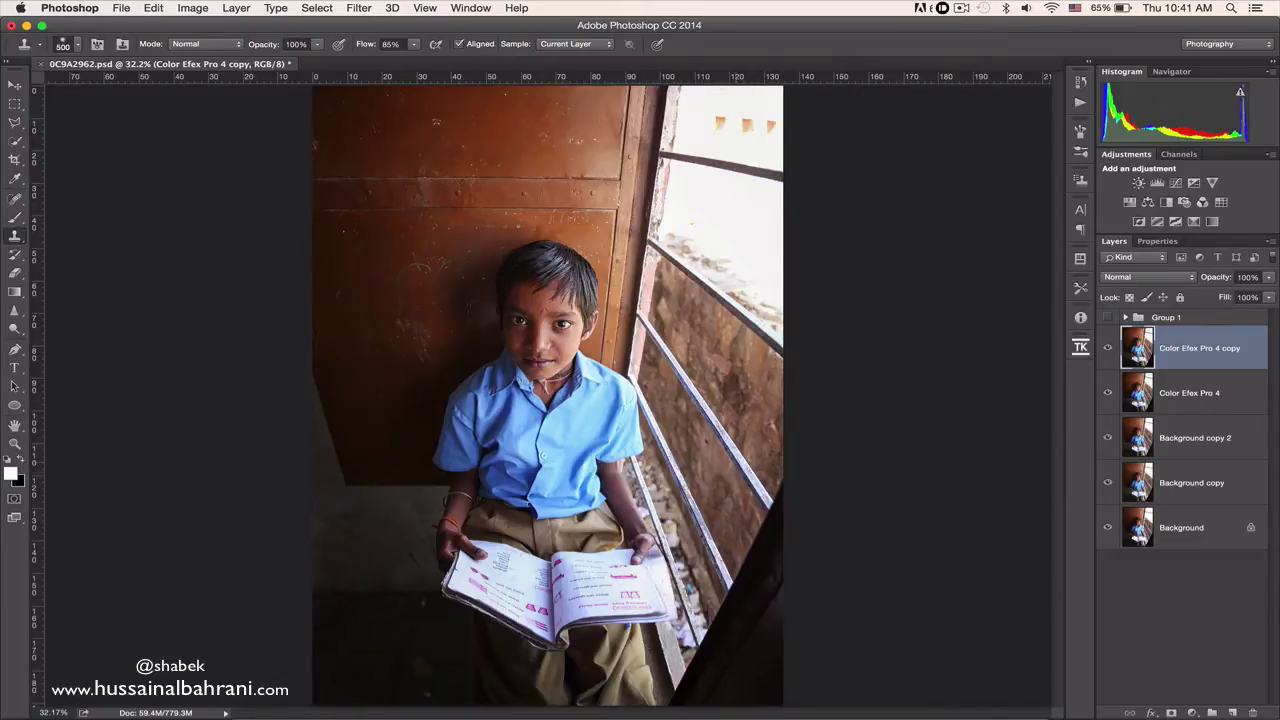
mouse_move(758, 494)
mouse_down()
mouse_move(794, 516)
mouse_move(798, 535)
mouse_move(796, 495)
mouse_move(798, 548)
mouse_move(778, 588)
mouse_move(760, 548)
mouse_move(789, 645)
mouse_move(800, 606)
mouse_up()
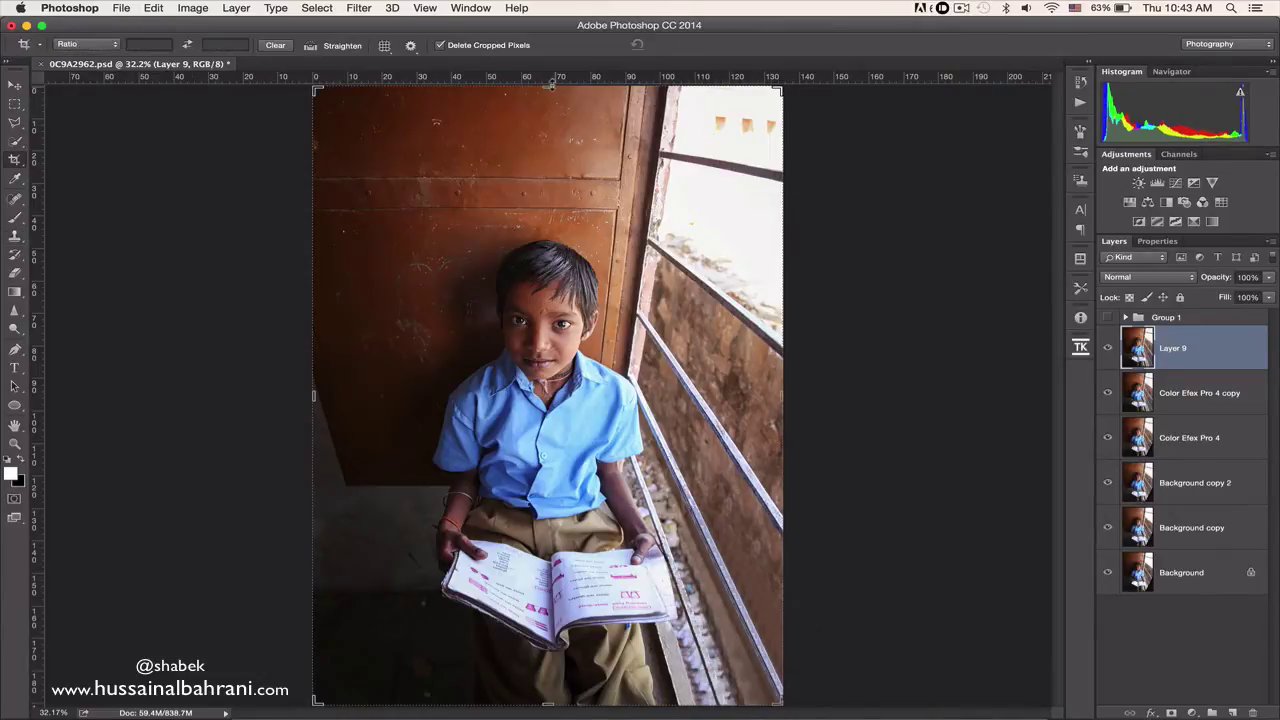
drag(575, 712, 550, 692)
Commit the crop, then warp Layer 9's top edge, top-right corner and middle slightly
key(Return)
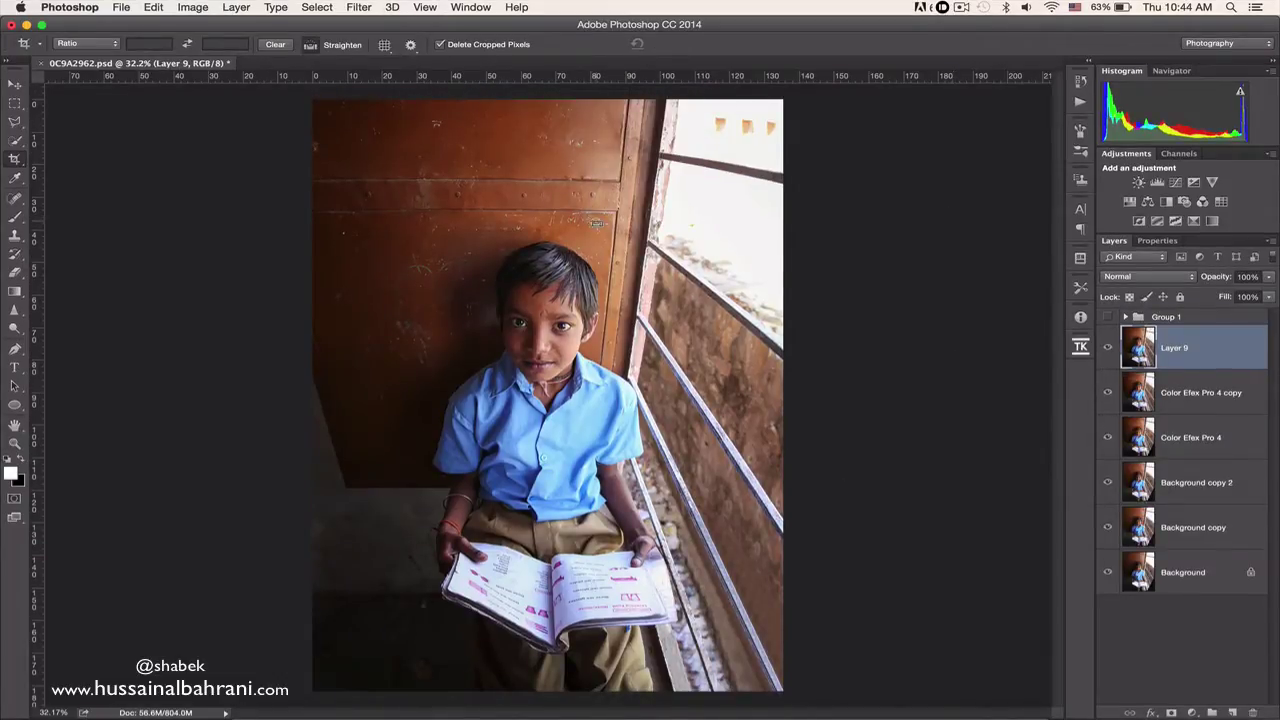
click(191, 7)
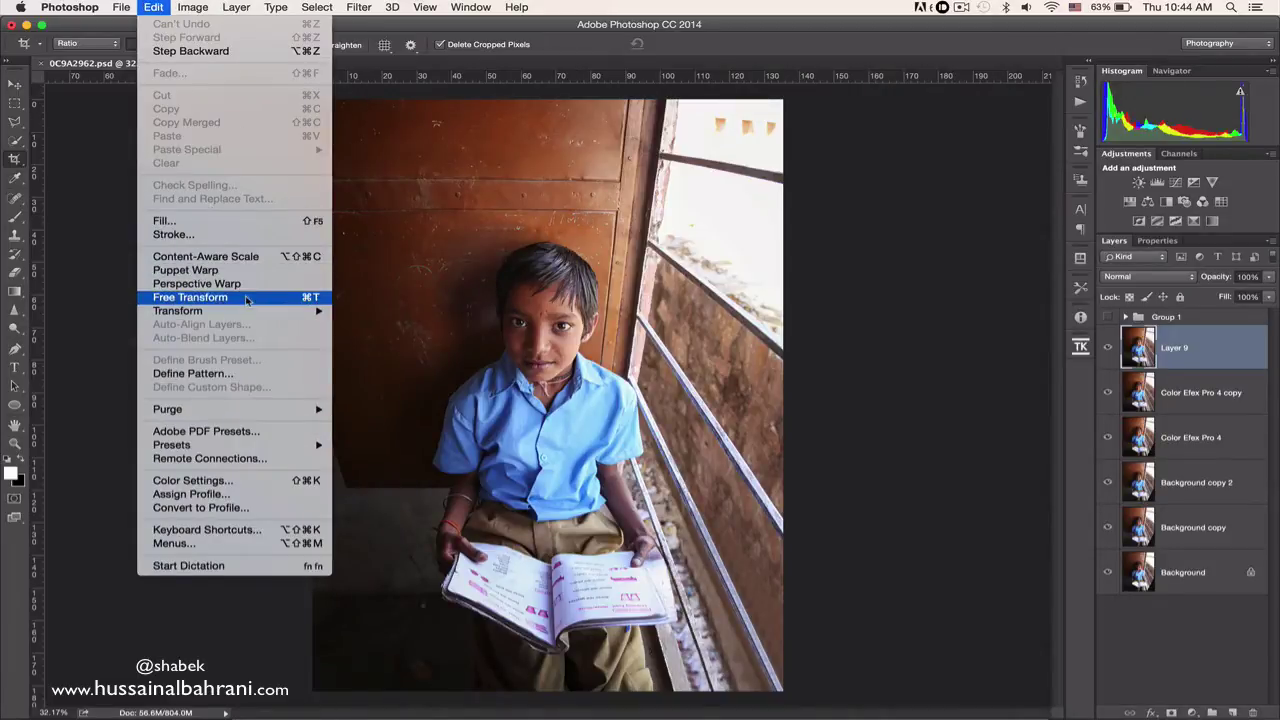
click(248, 297)
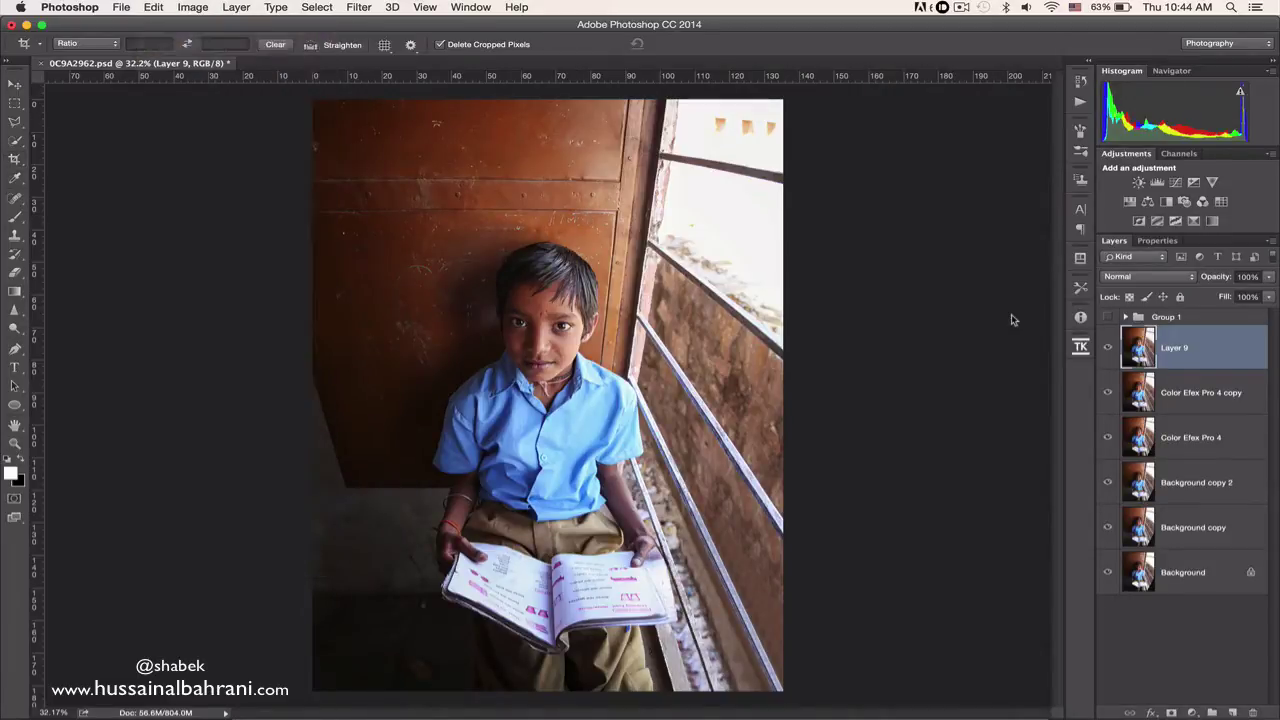
right_click(528, 180)
click(560, 260)
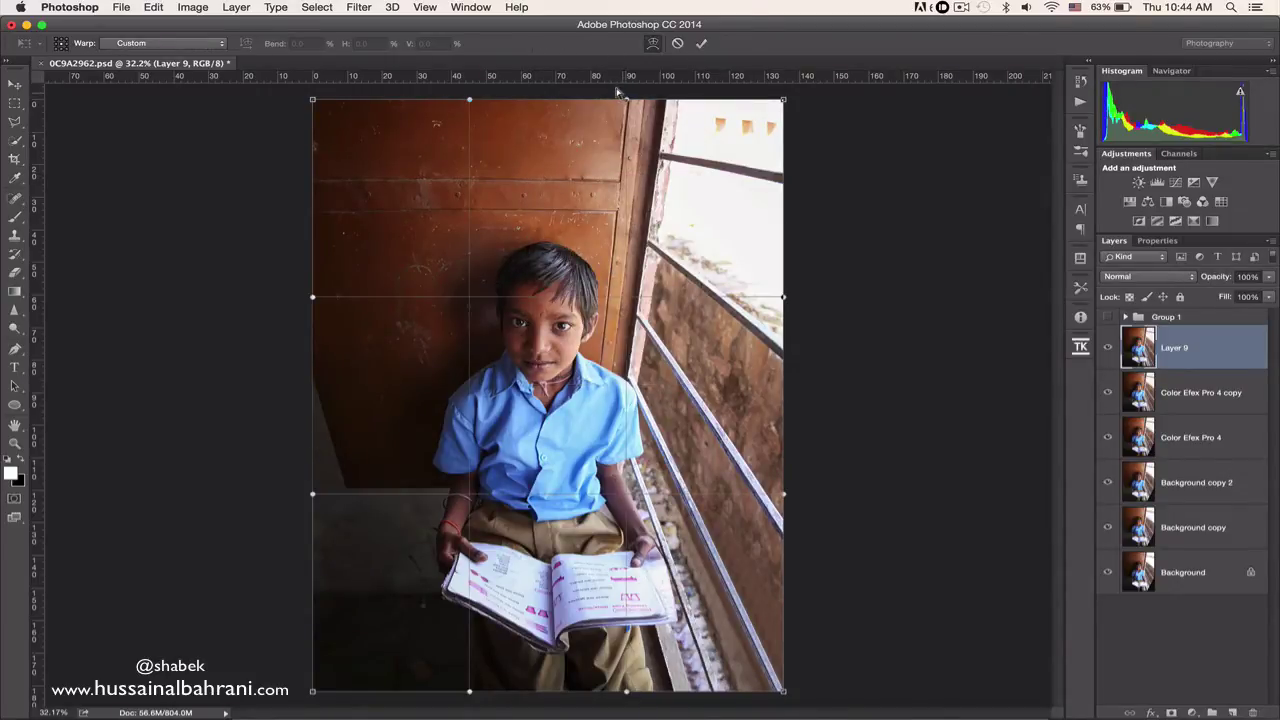
drag(617, 92, 612, 93)
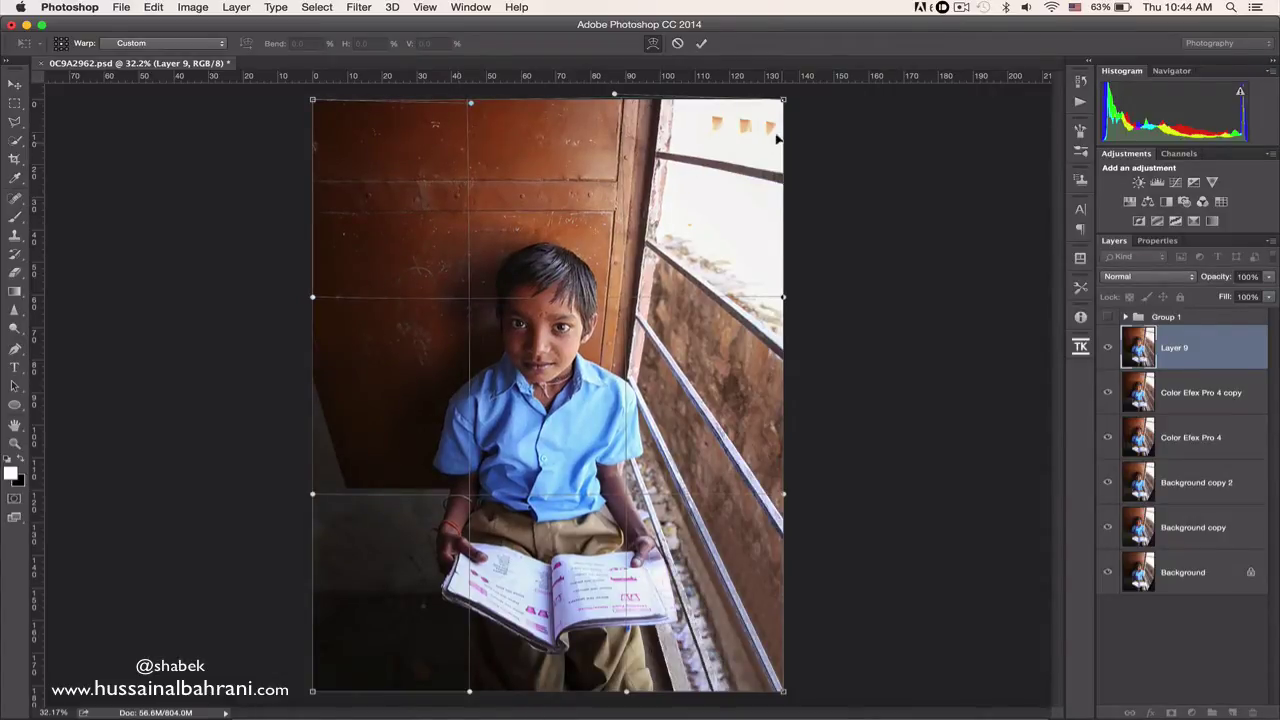
mouse_move(782, 100)
mouse_down()
mouse_move(775, 91)
mouse_move(785, 94)
mouse_up()
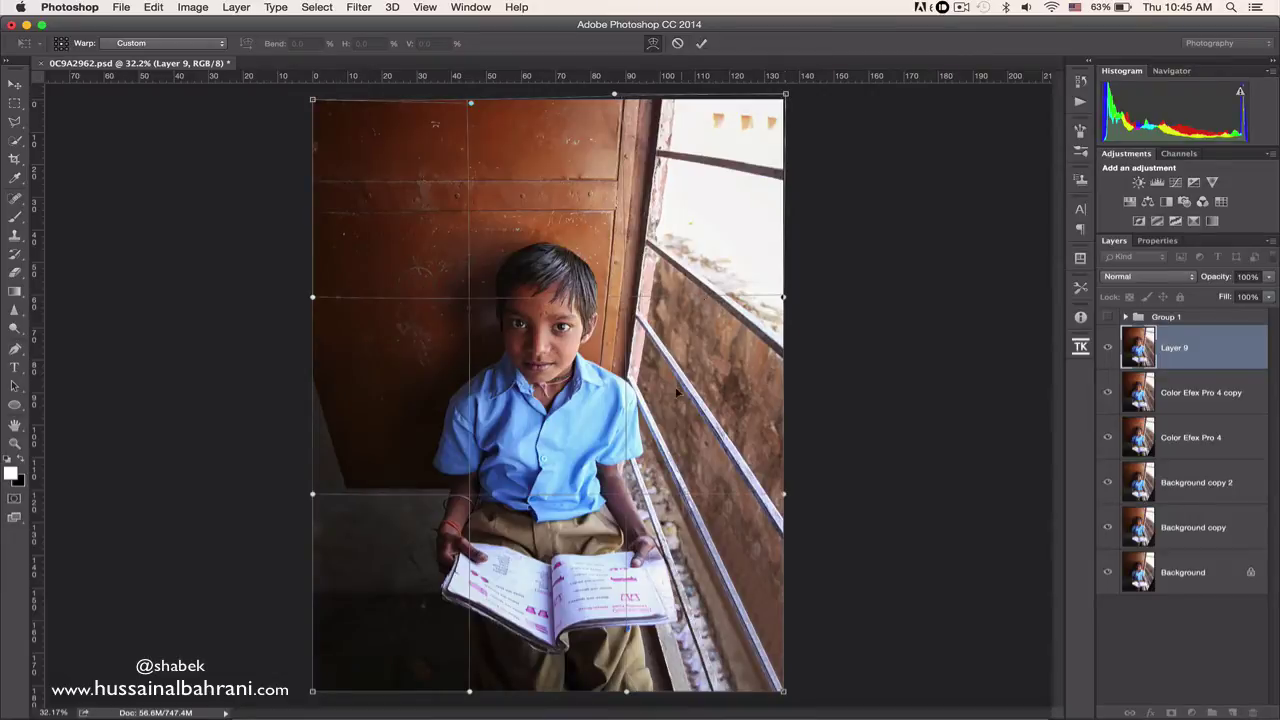
drag(678, 391, 676, 392)
Commit the warp and toggle Layer 9 off and on to compare before and after
key(Return)
key(c)
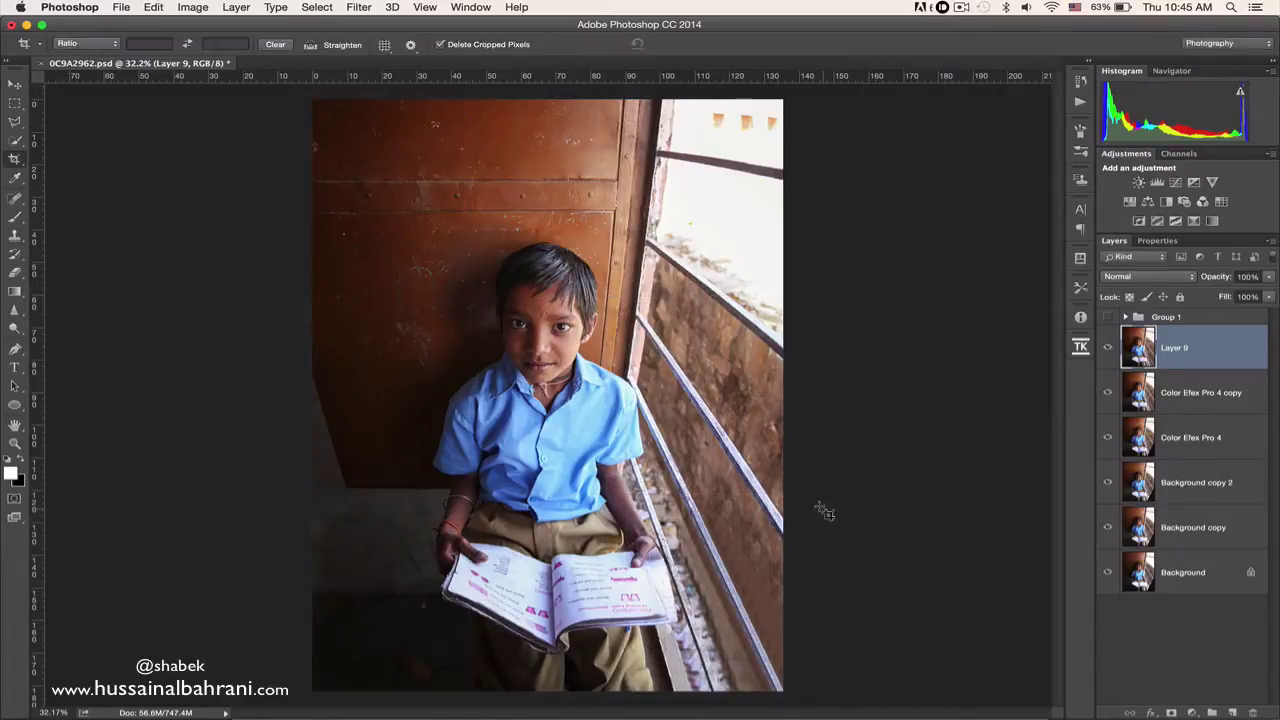
click(1107, 347)
click(1107, 348)
click(1107, 348)
key(z)
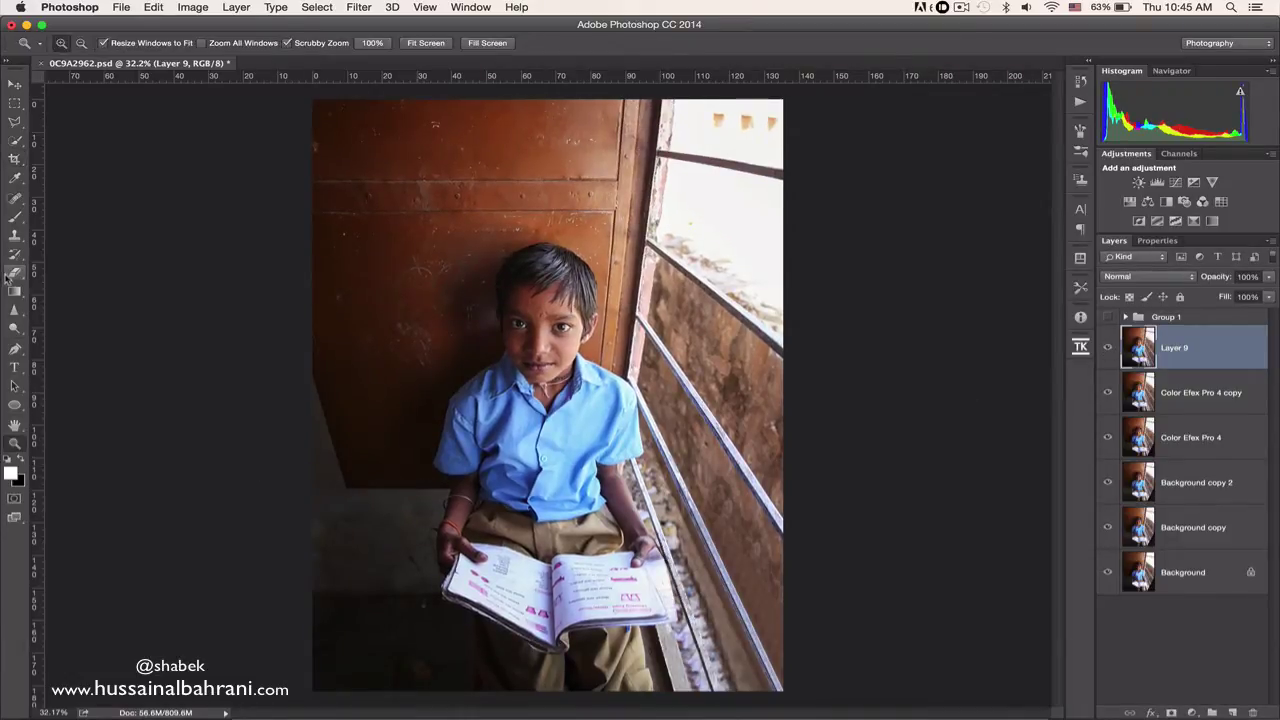
Clone brown wall texture with a 500 brush over the grey wedge on the left edge
click(14, 240)
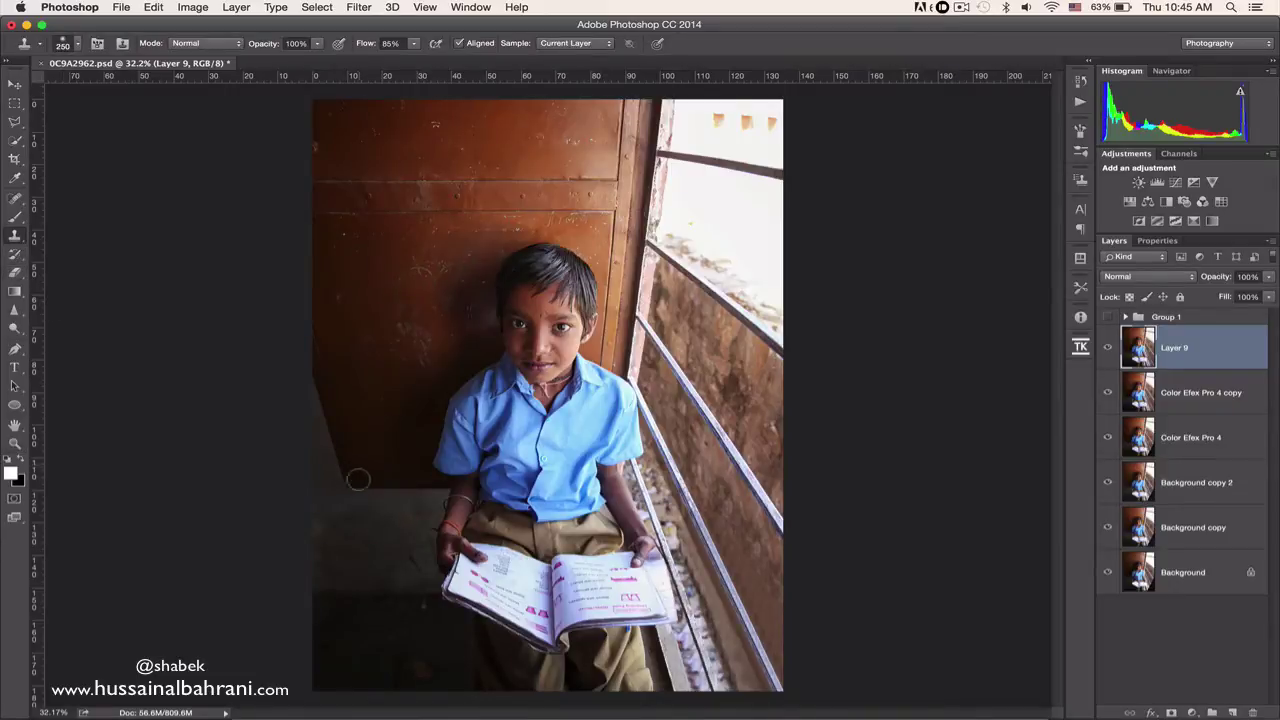
key(bracketright)
key(bracketright)
key(bracketright)
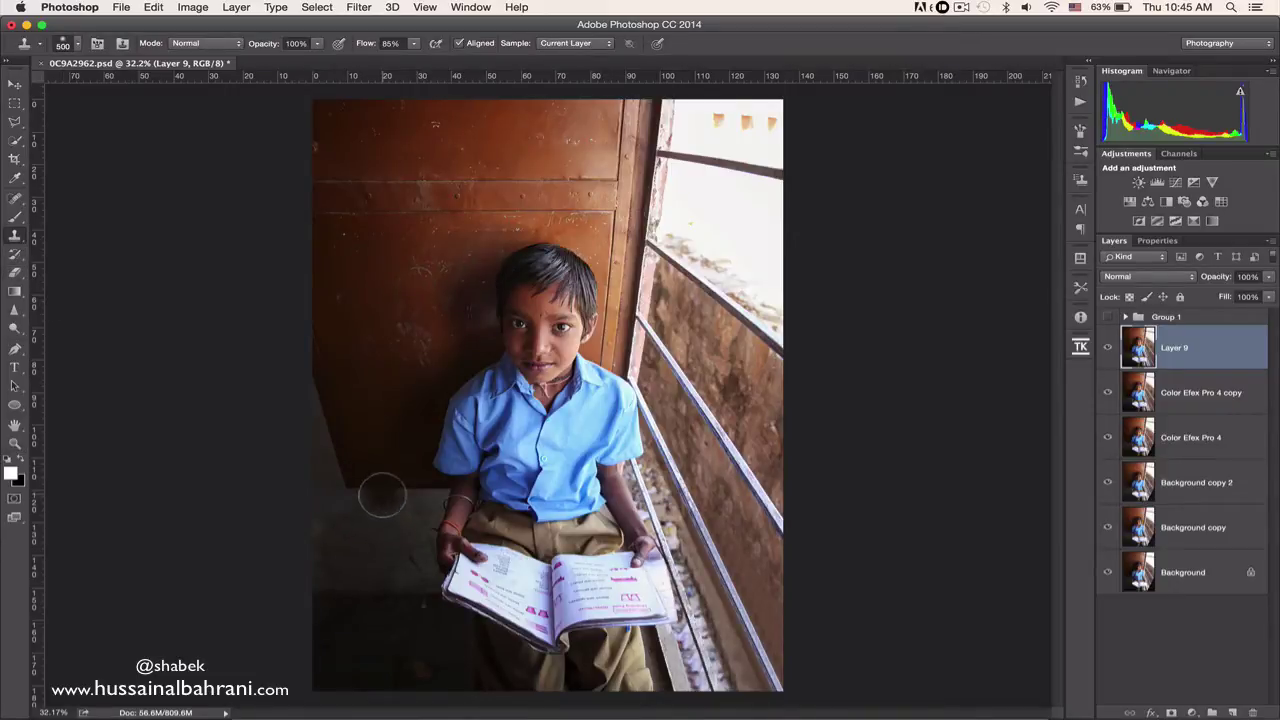
alt+click(381, 491)
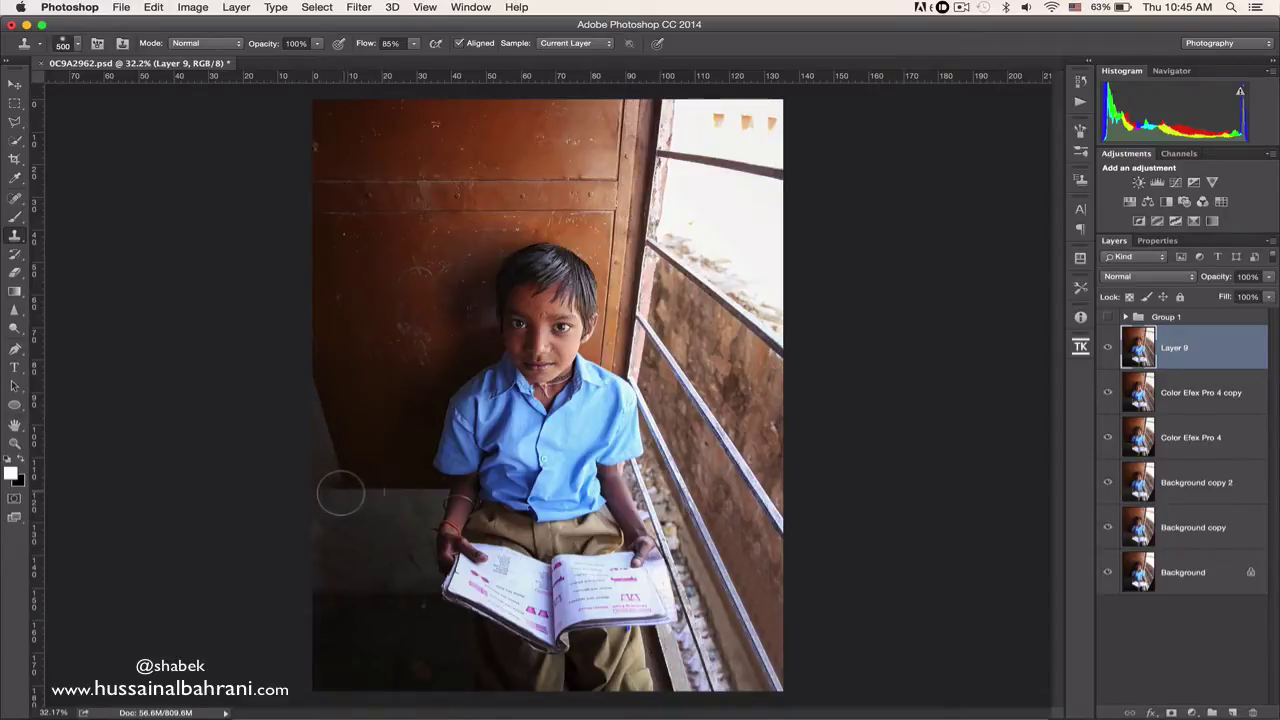
drag(320, 494, 311, 392)
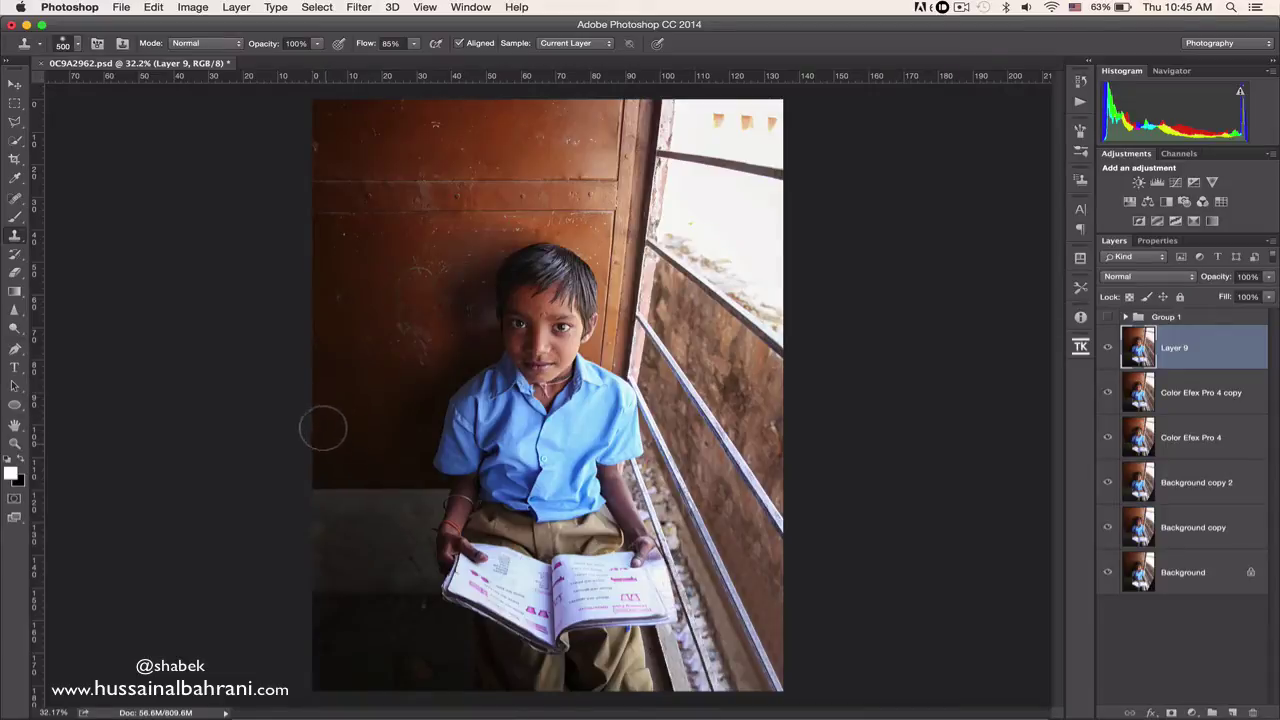
key(j)
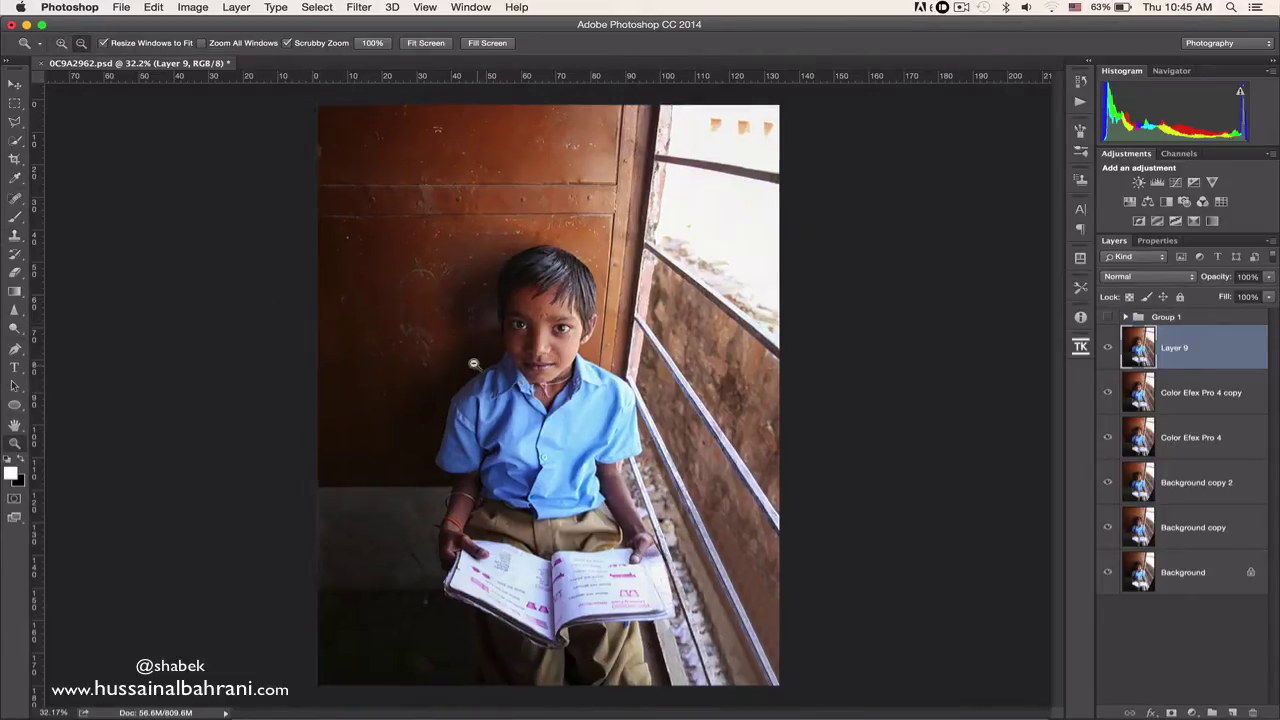
key(super+minus)
click(16, 232)
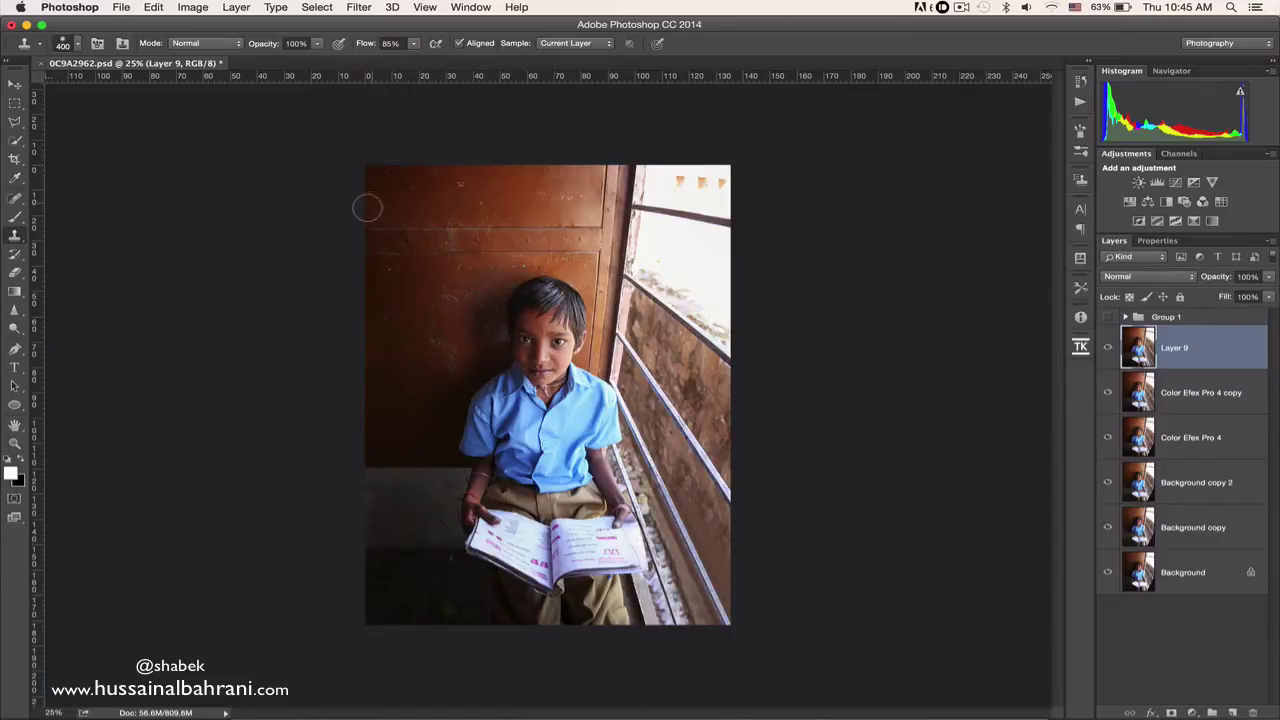
key(bracketleft)
key(bracketleft)
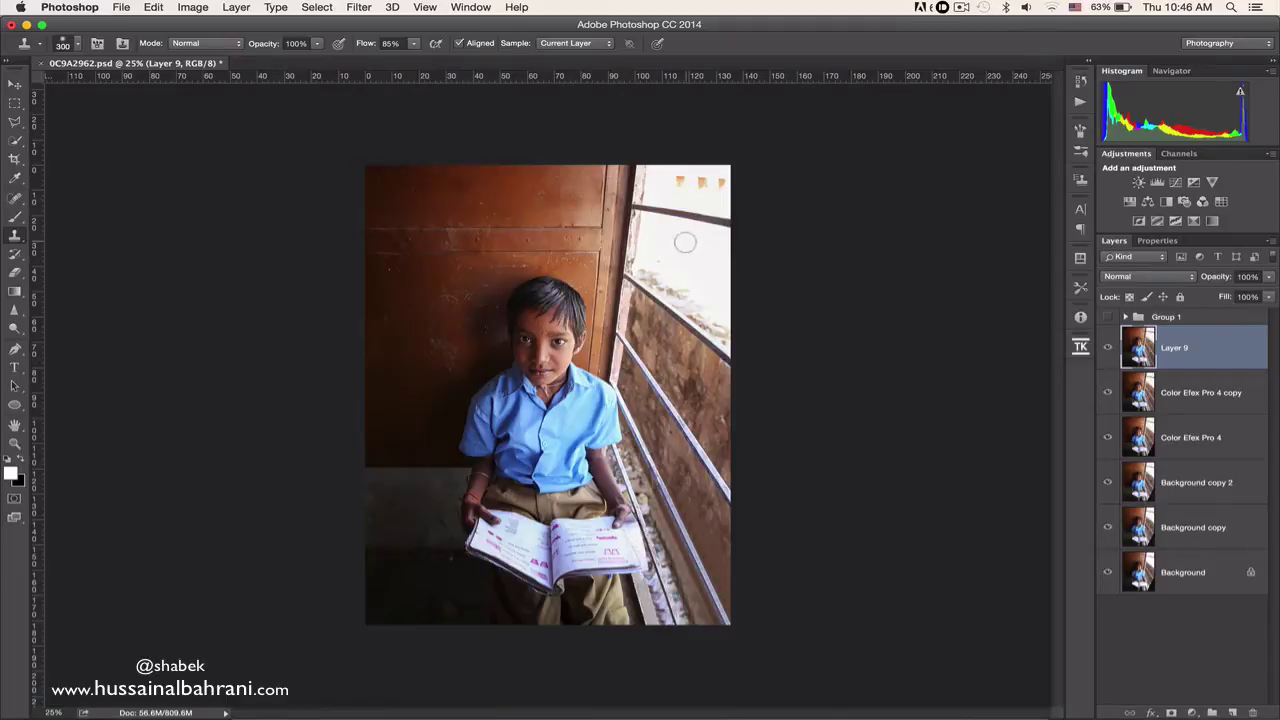
Spot-heal the dark hole and a small dark spot on the wall
click(14, 199)
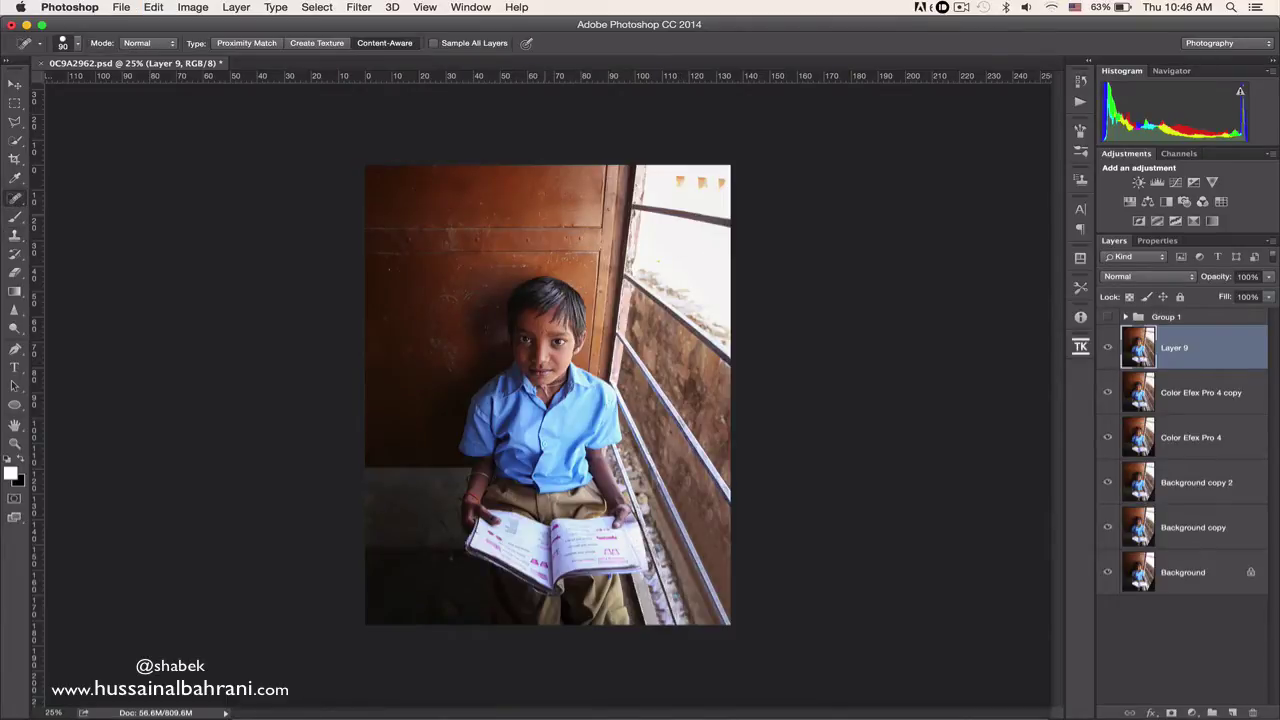
click(541, 195)
click(581, 195)
key(z)
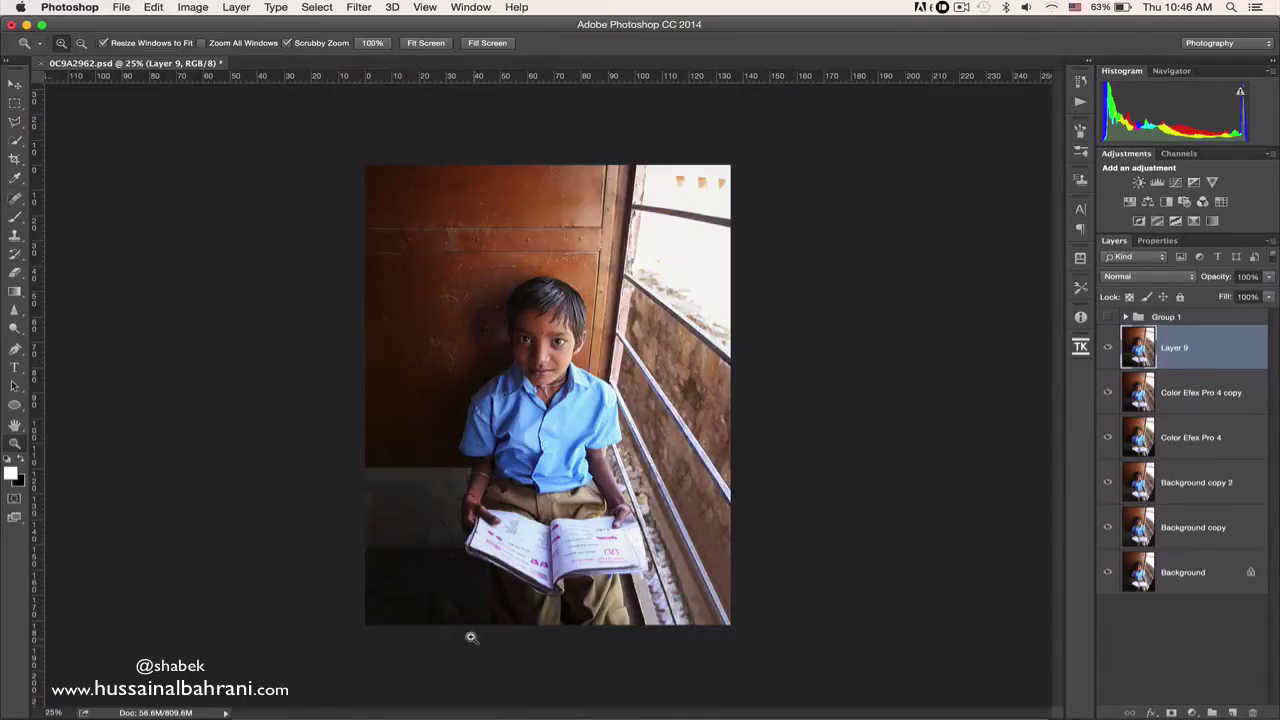
click(470, 636)
alt+click(470, 636)
Flip Layer 9's visibility repeatedly to review the retouching, leaving it visible
click(1108, 347)
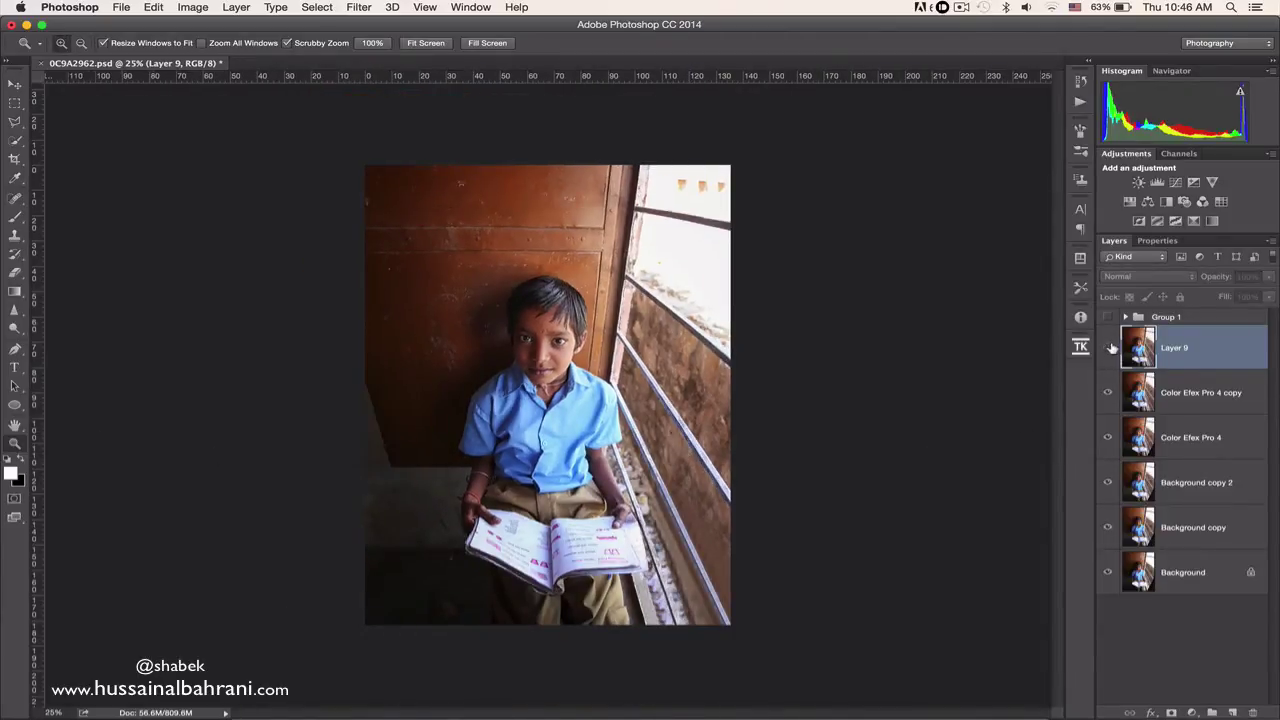
click(1108, 347)
click(1108, 347)
click(1108, 347)
click(1108, 347)
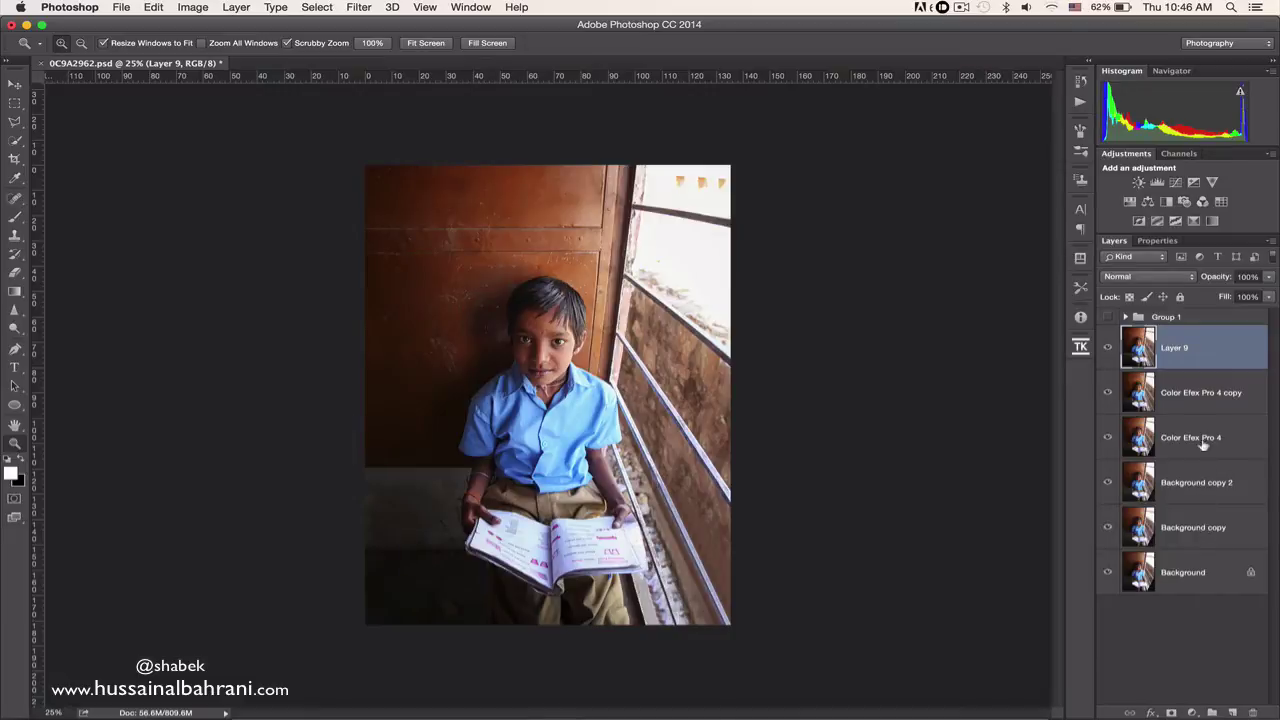
Create Layer 10, fill it with 50% Gray, and set its blend mode to Soft Light
click(1232, 710)
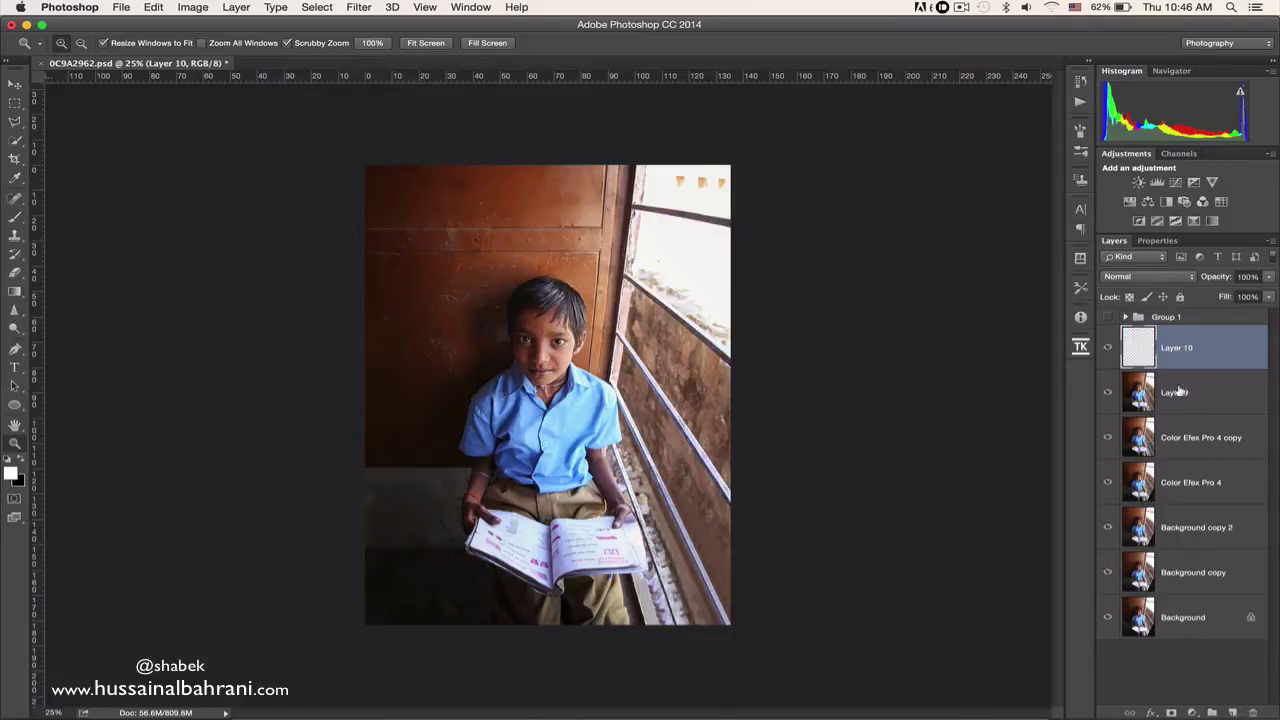
click(155, 9)
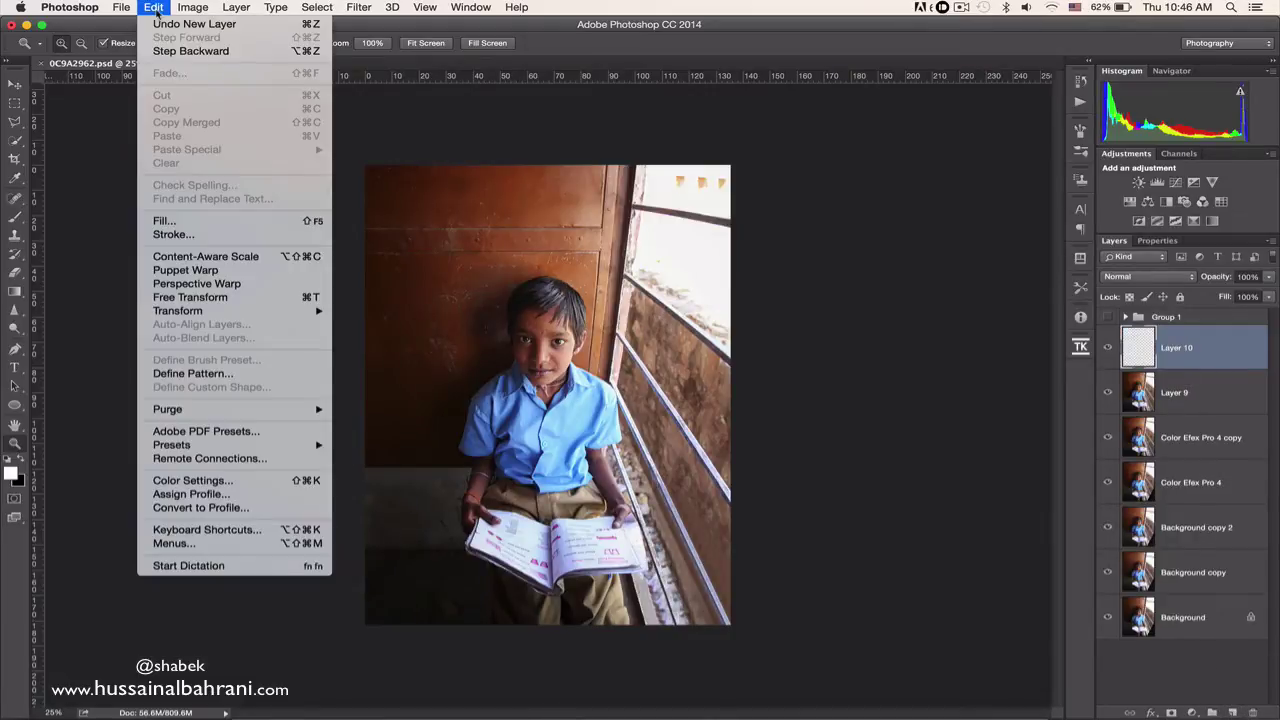
click(248, 221)
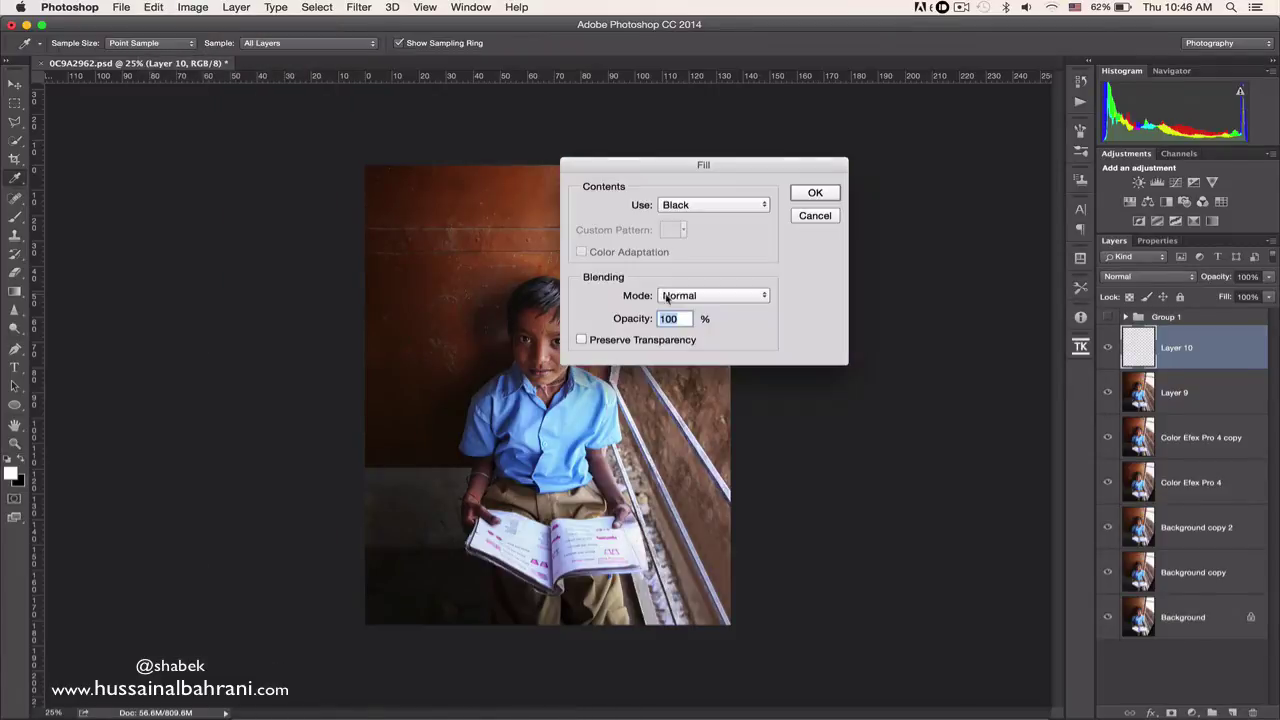
click(728, 204)
click(728, 217)
click(815, 193)
key(z)
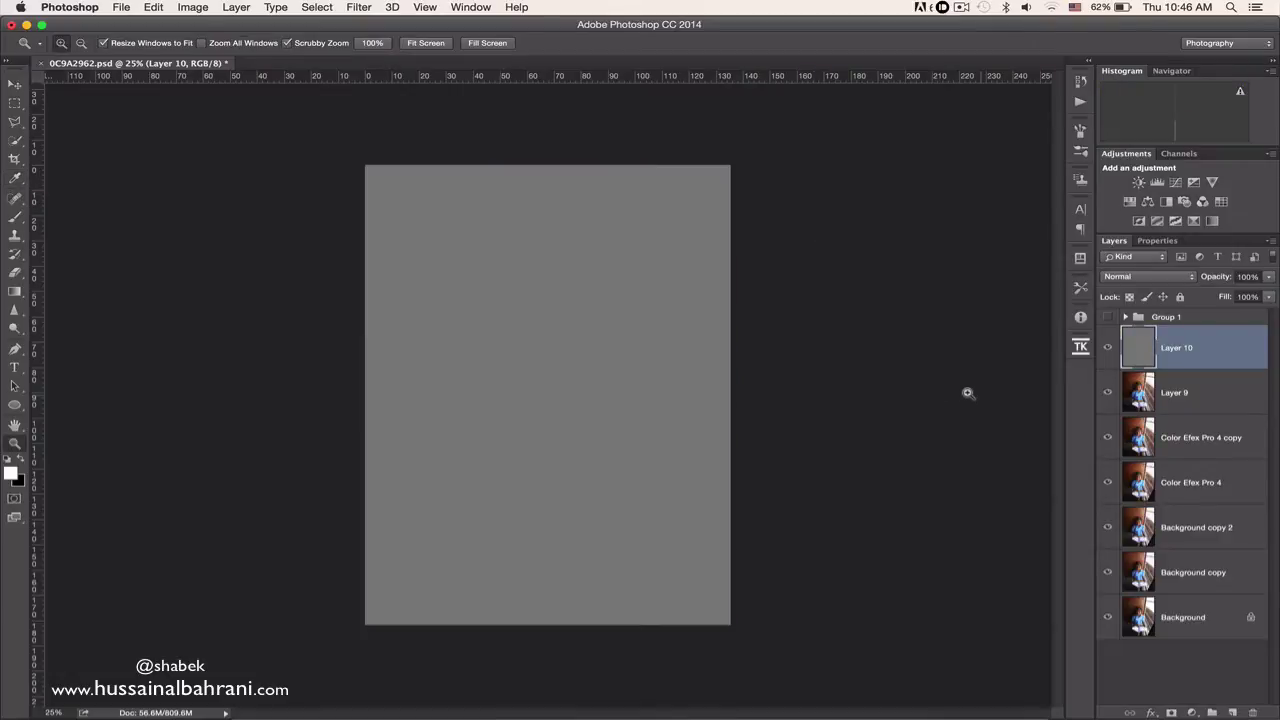
click(1132, 279)
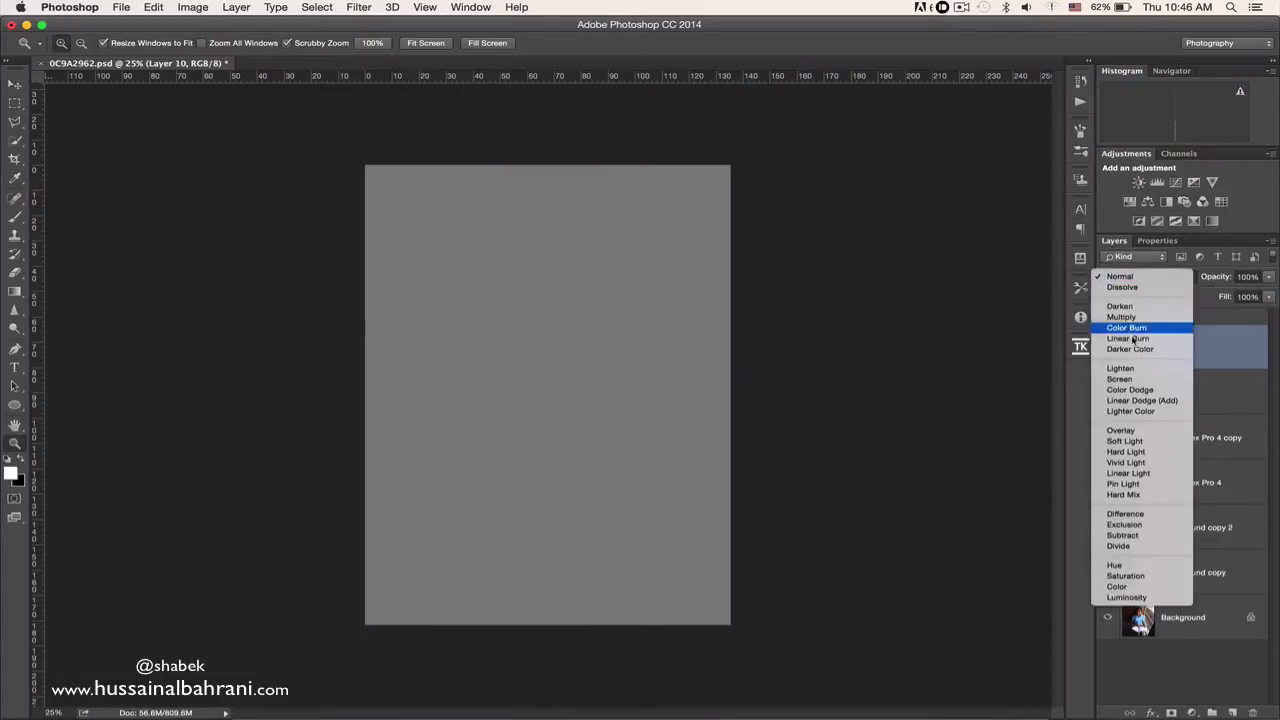
click(1125, 441)
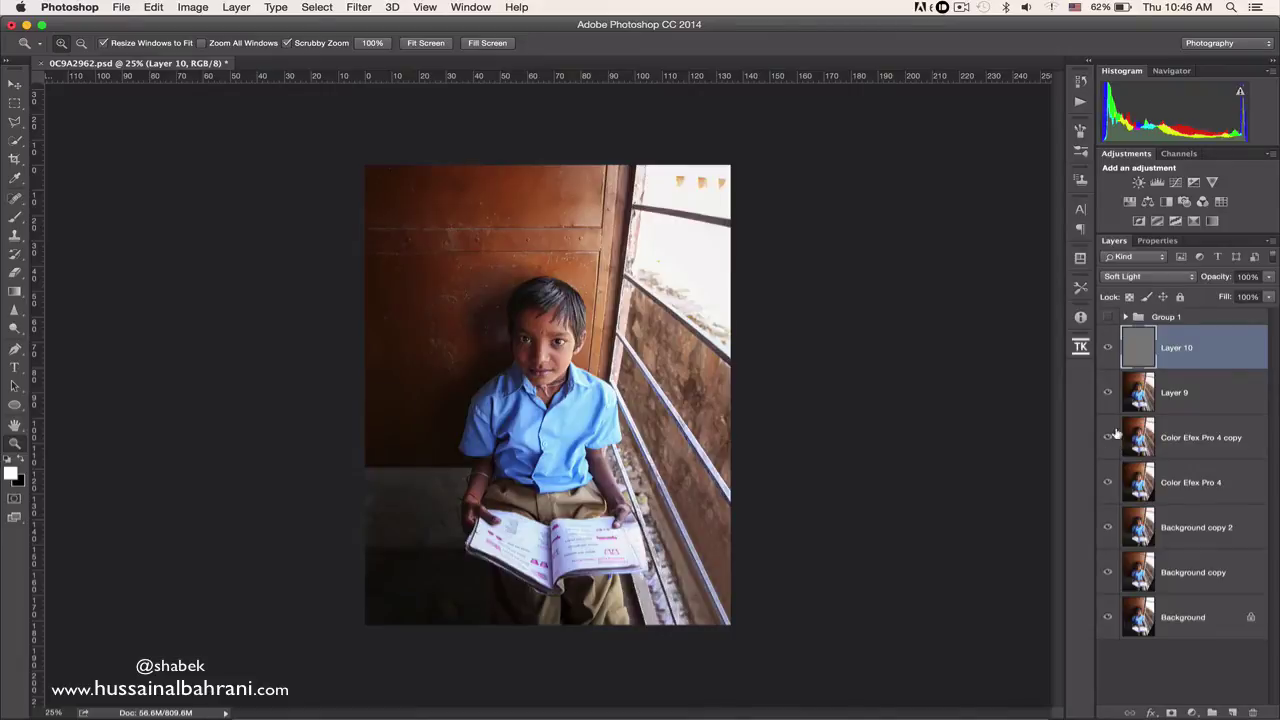
Dodge the book and shirt highlights on Layer 10 at about 30% exposure with a 100 brush
drag(534, 388, 573, 476)
scroll(573, 476, down, 5)
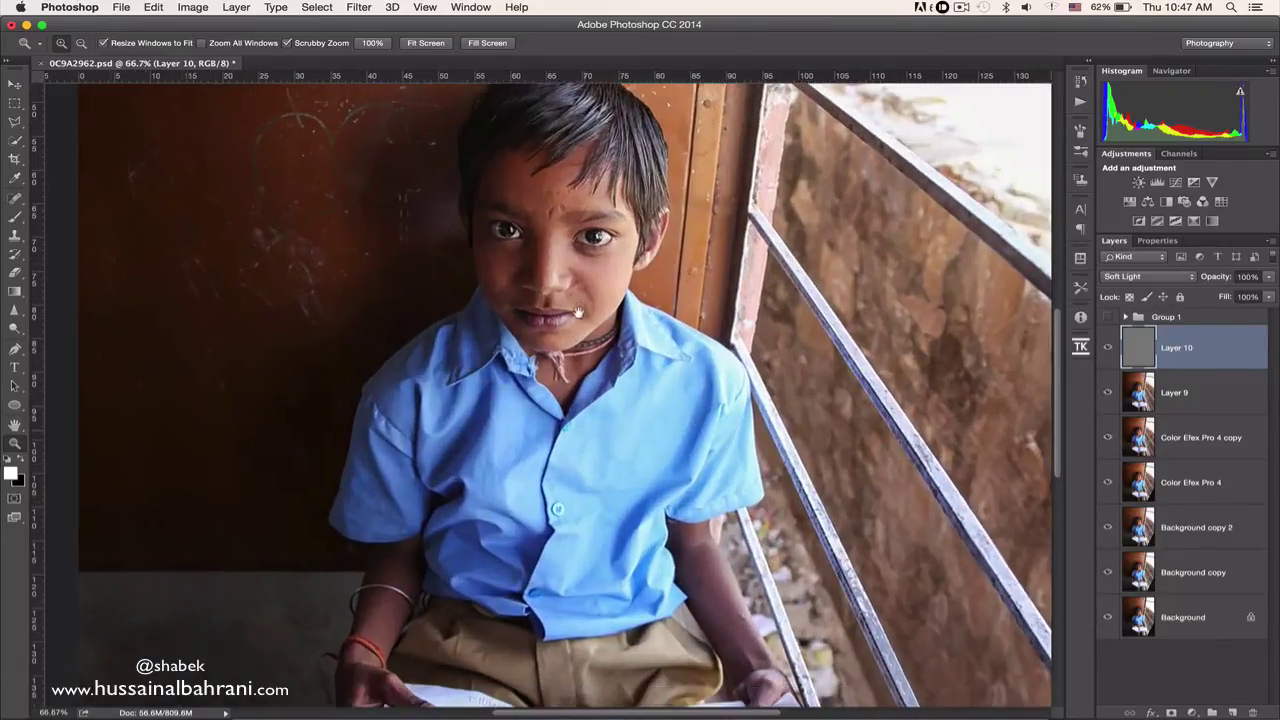
key(super+equal)
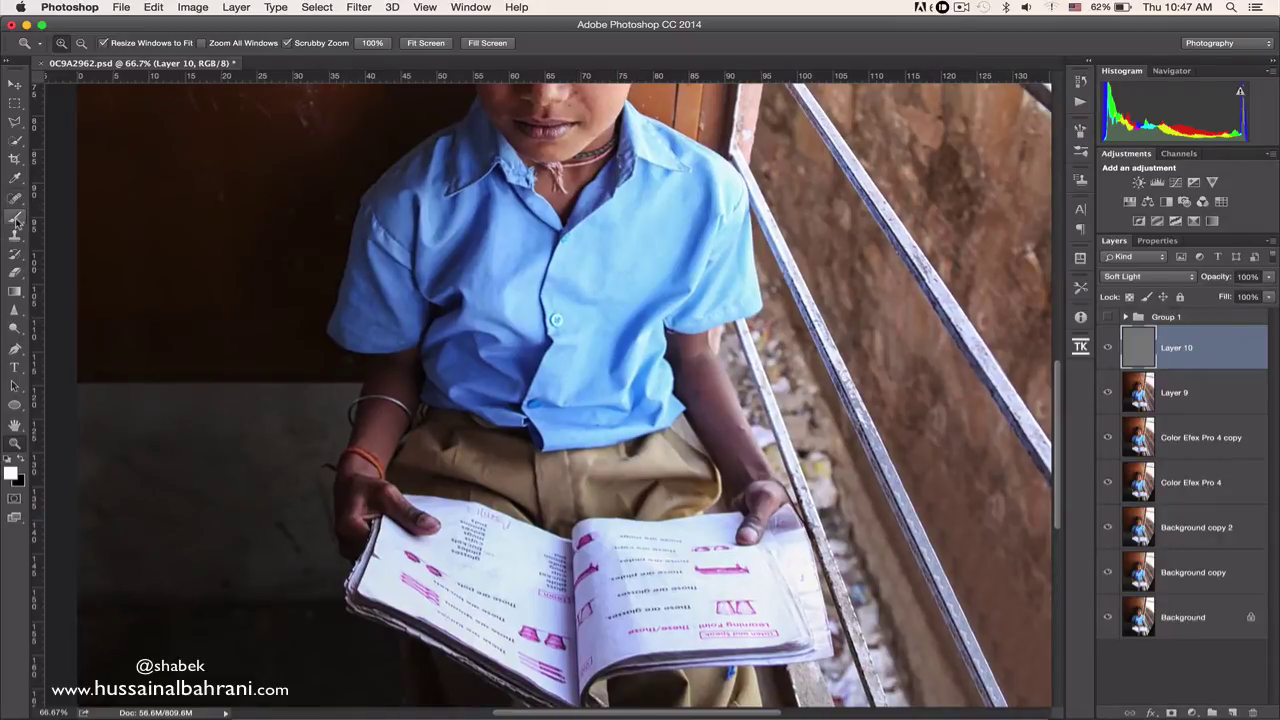
click(15, 218)
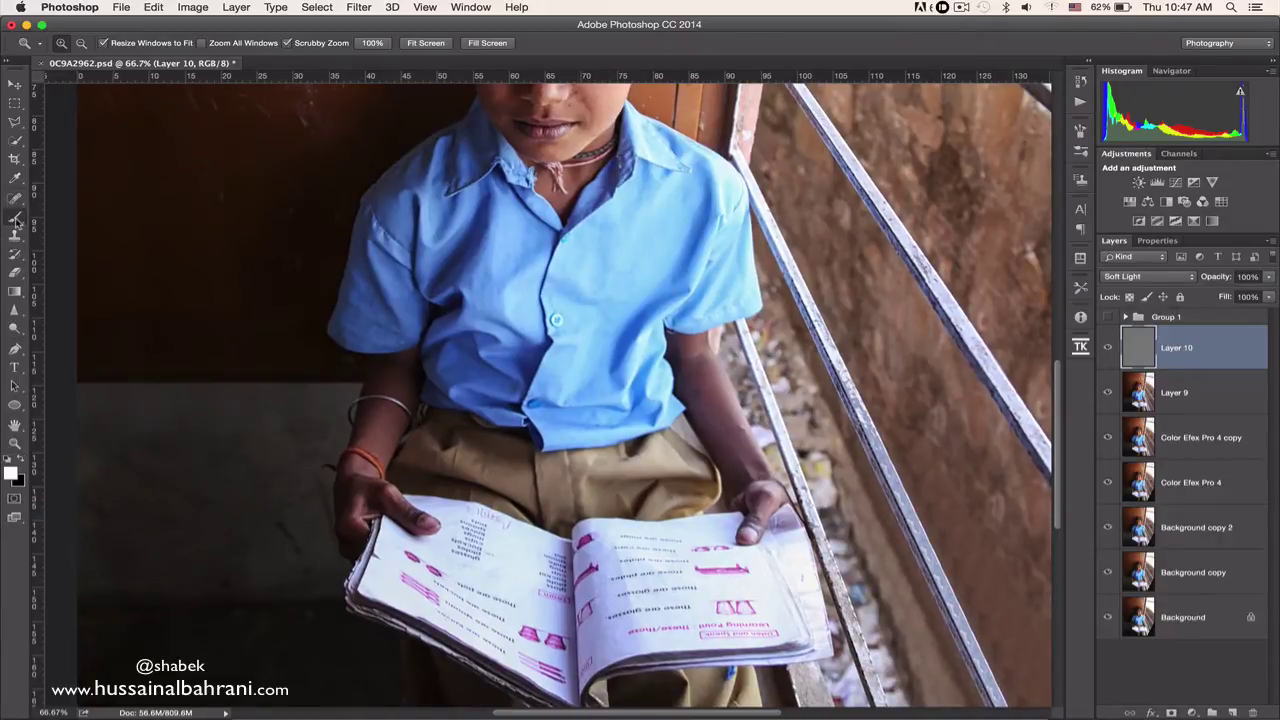
click(16, 330)
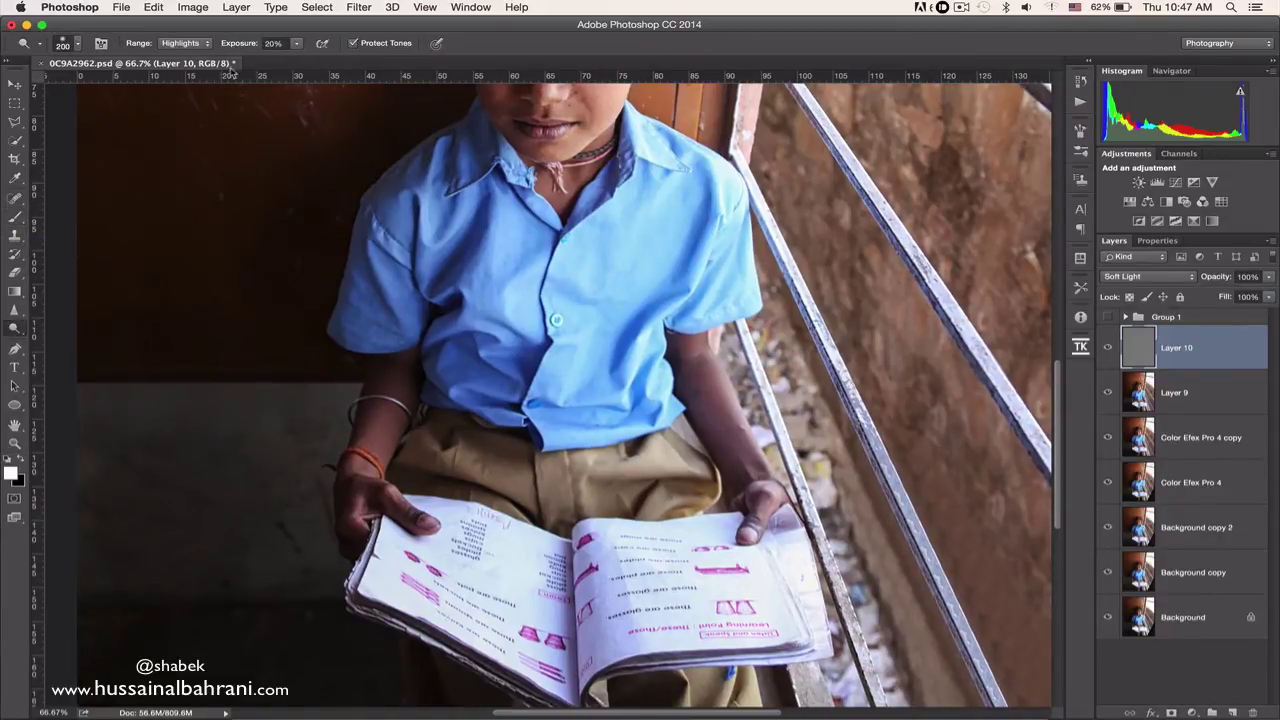
drag(240, 42, 243, 42)
key(bracketleft)
key(bracketleft)
key(bracketleft)
key(bracketleft)
key(super+z)
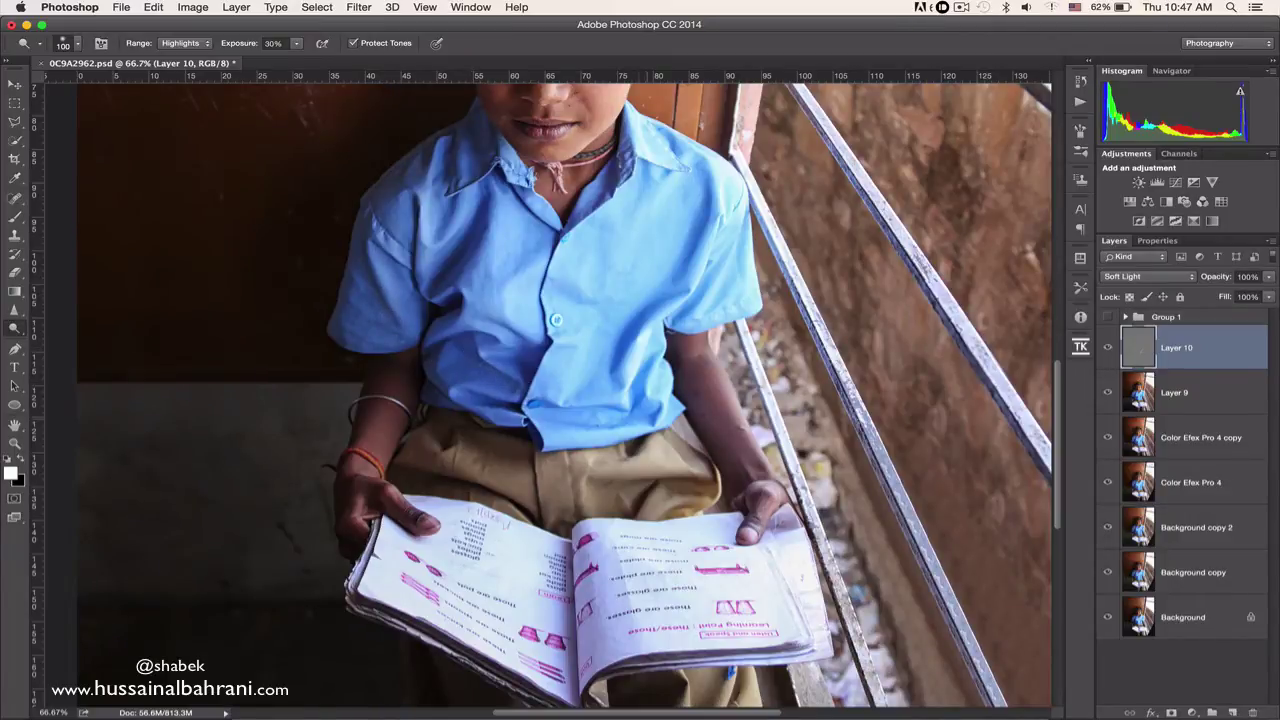
drag(566, 490, 480, 335)
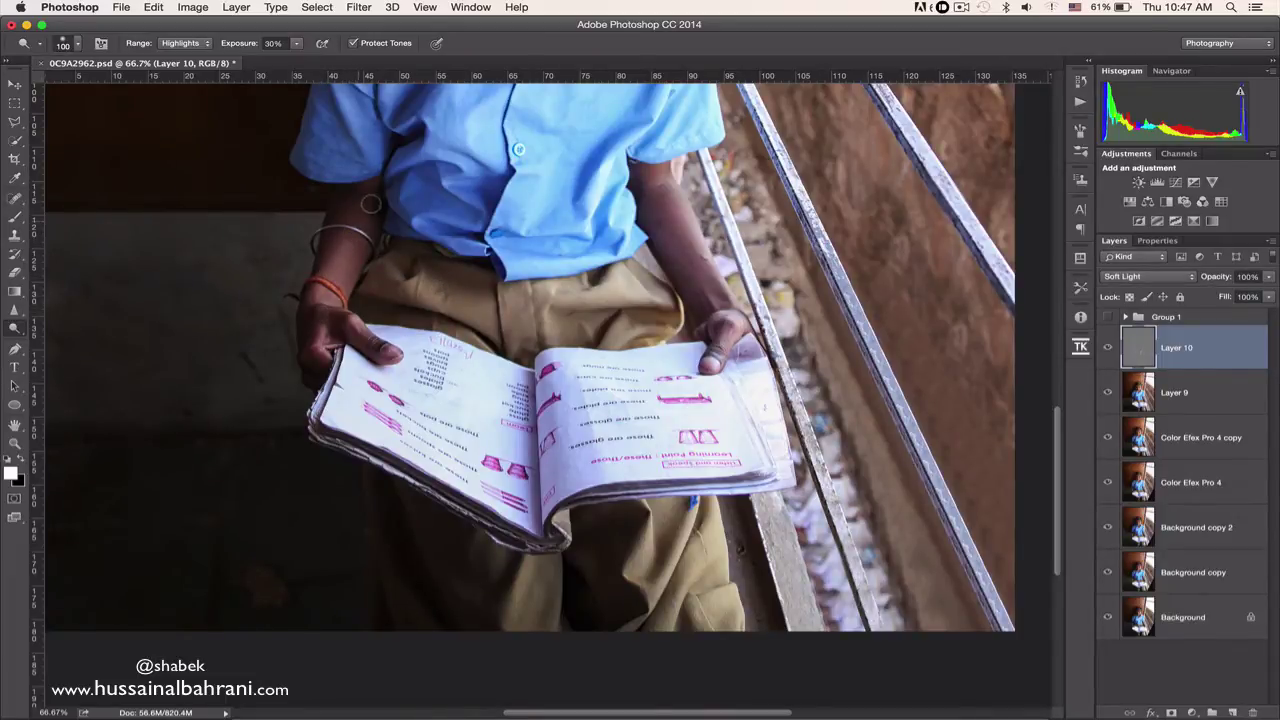
scroll(373, 191, up, 5)
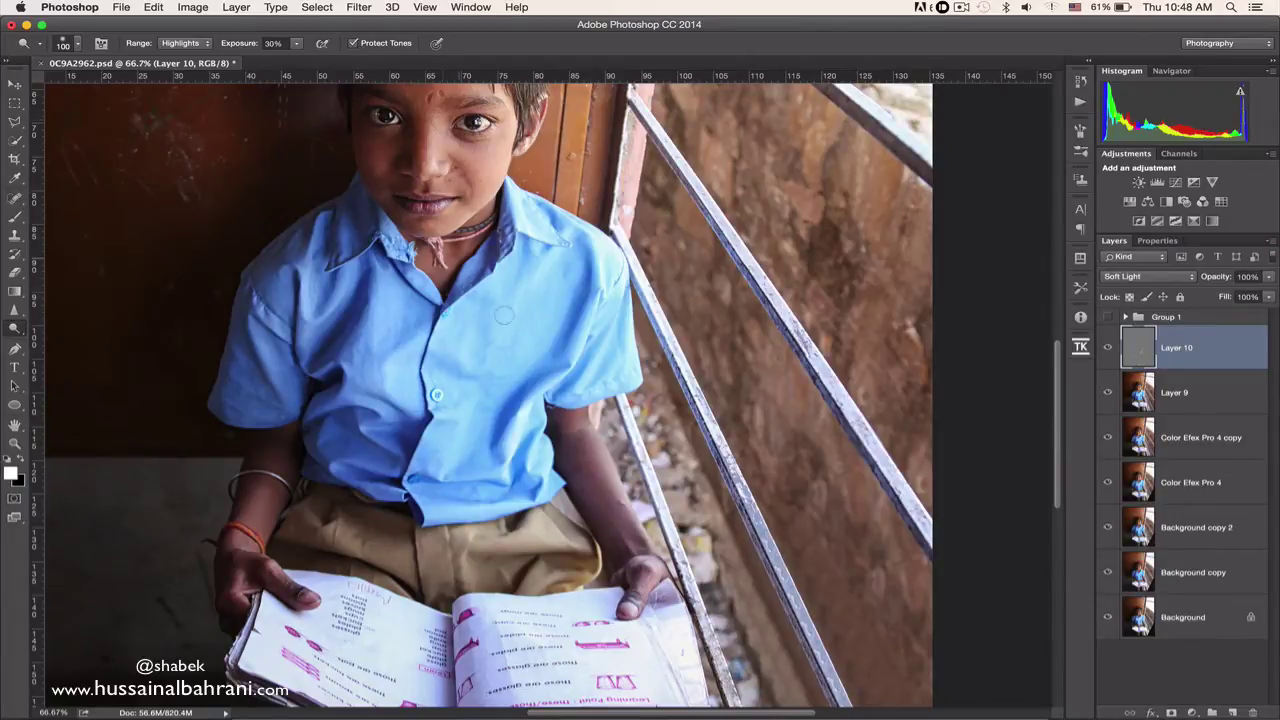
Dodge the collar highlights, the boy's lips and forehead on Layer 10, undoing the forehead to compare
drag(524, 212, 524, 228)
scroll(490, 390, up, 3)
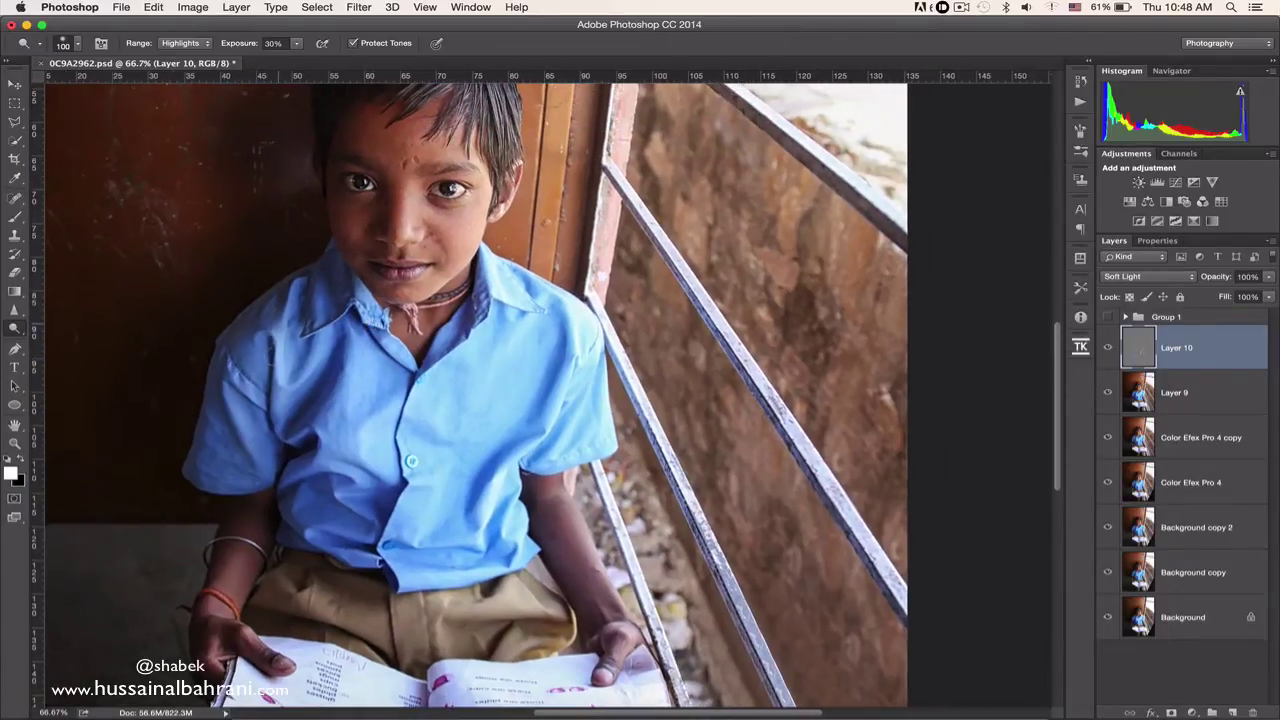
drag(375, 280, 395, 268)
scroll(399, 229, up, 4)
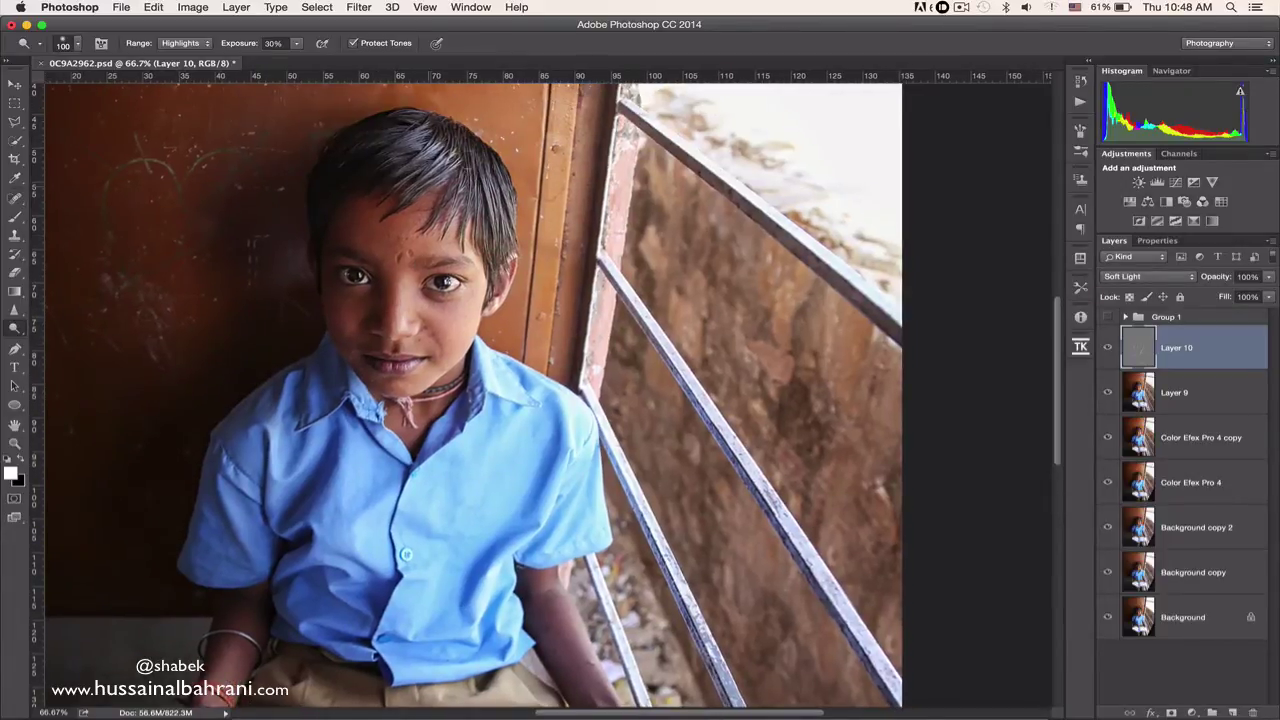
mouse_move(428, 188)
mouse_down()
mouse_move(422, 148)
mouse_move(403, 166)
mouse_up()
key(super+z)
key(super+z)
Shrink the brush and switch from the Dodge tool to the Burn tool
key(bracketleft)
key(bracketleft)
key(z)
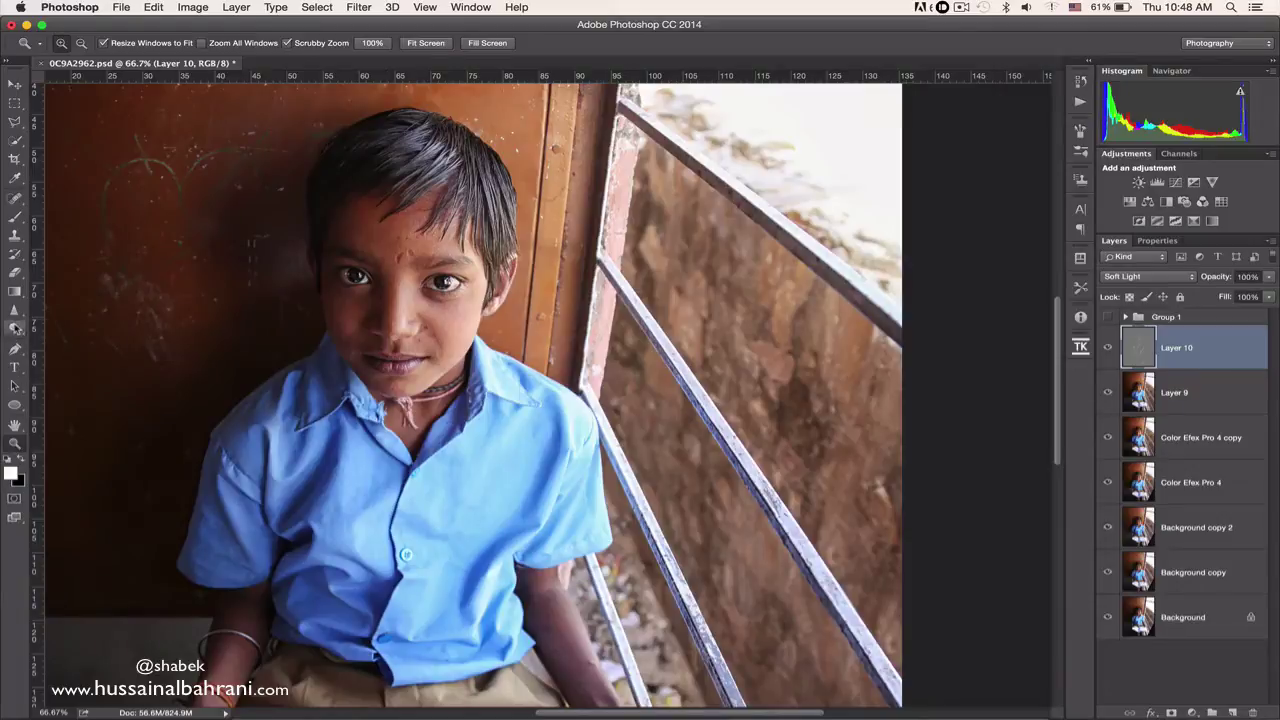
drag(14, 328, 84, 338)
drag(297, 409, 466, 240)
Set Burn to Shadows at 30% exposure with a size-60 brush, then check the book and face
drag(242, 43, 256, 43)
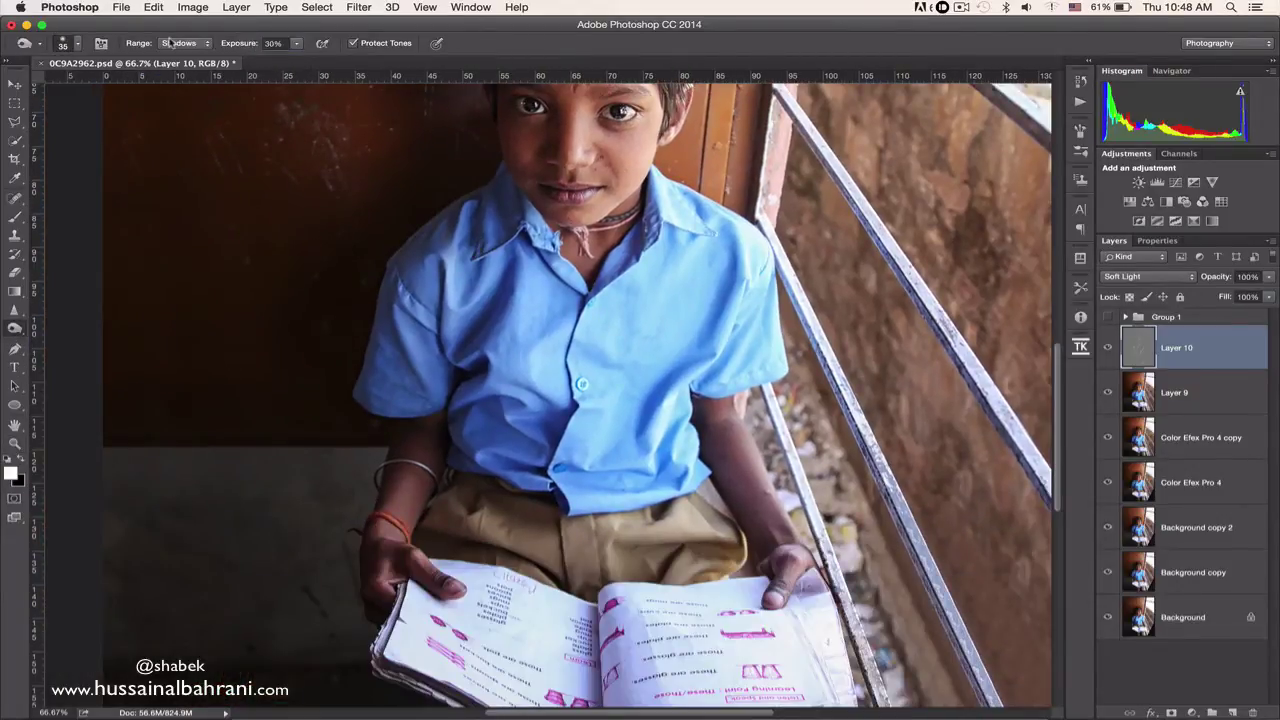
click(188, 43)
click(182, 43)
key(bracketright)
drag(562, 501, 431, 359)
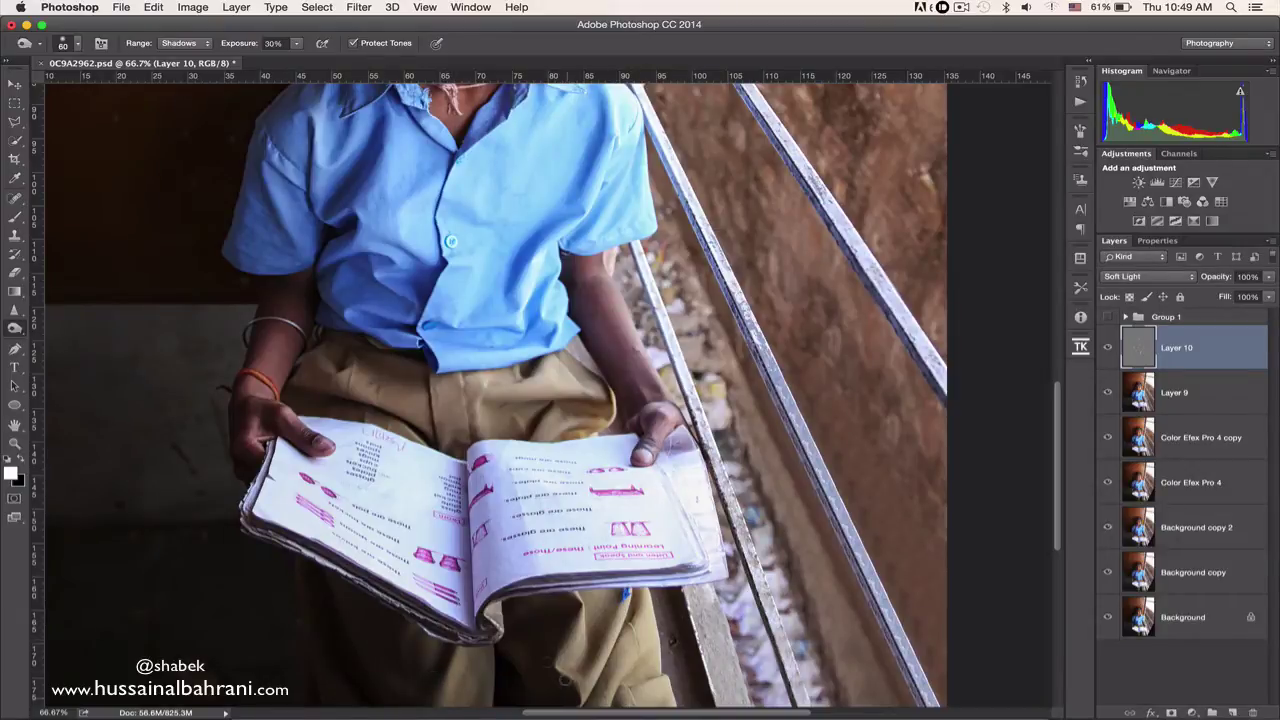
drag(450, 278, 427, 562)
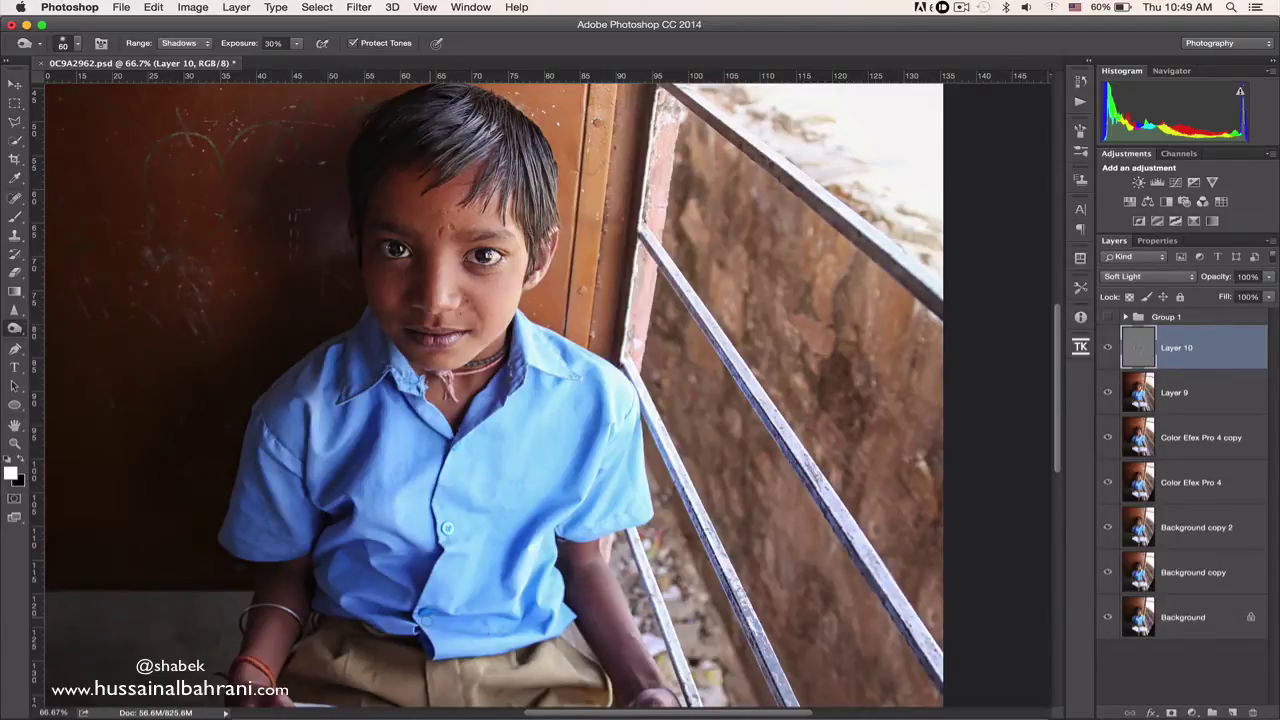
Zoom to 200% on the boy's face and set the Dodge tool to 45% exposure
key(z)
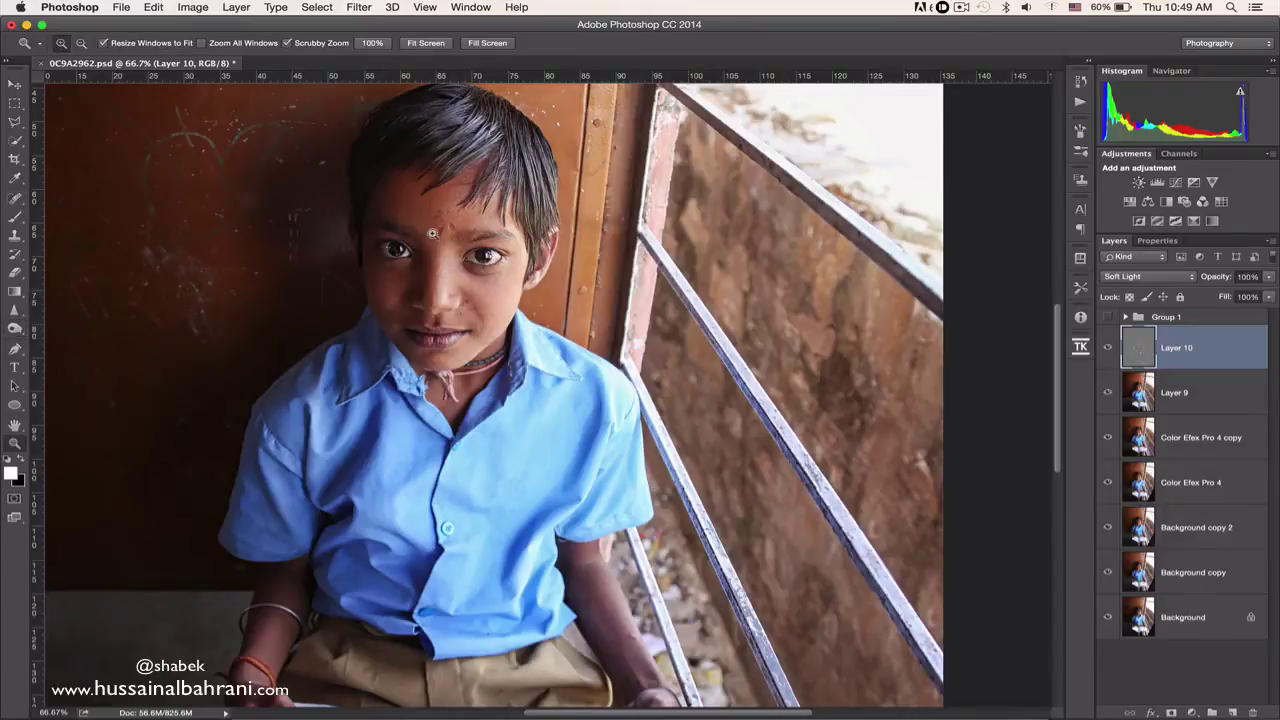
click(431, 233)
click(431, 233)
drag(415, 265, 483, 270)
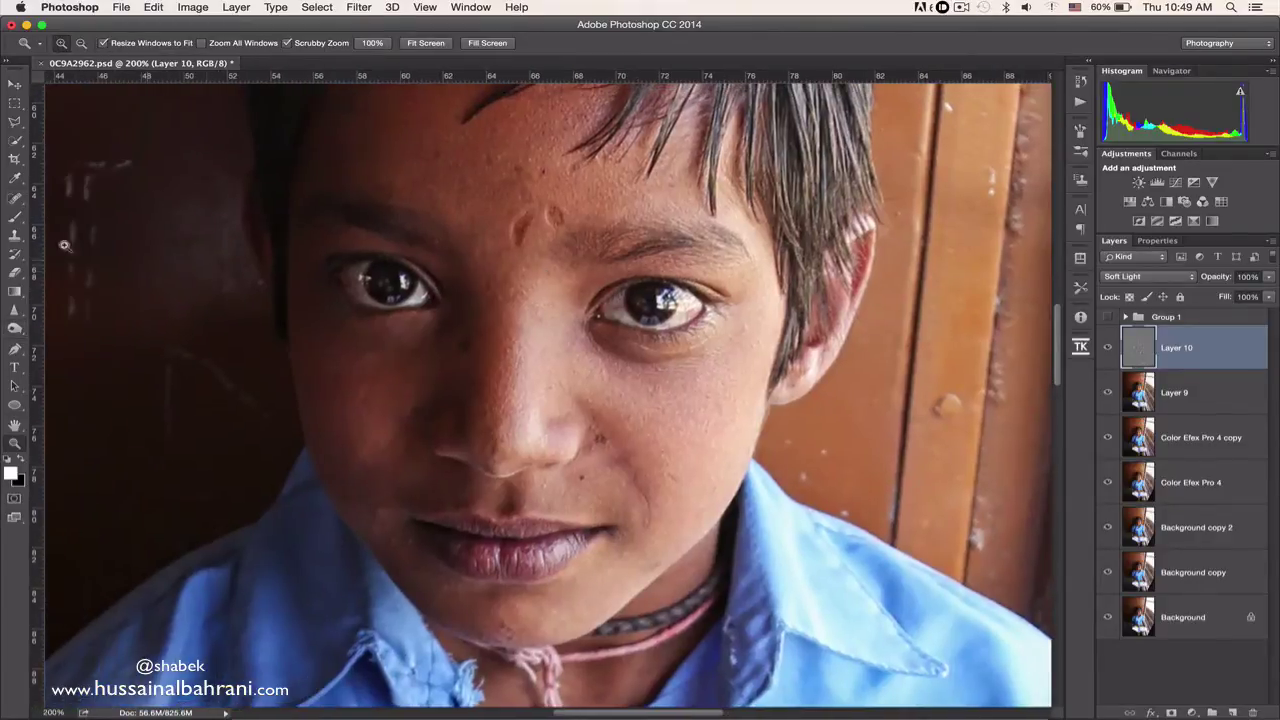
click(15, 328)
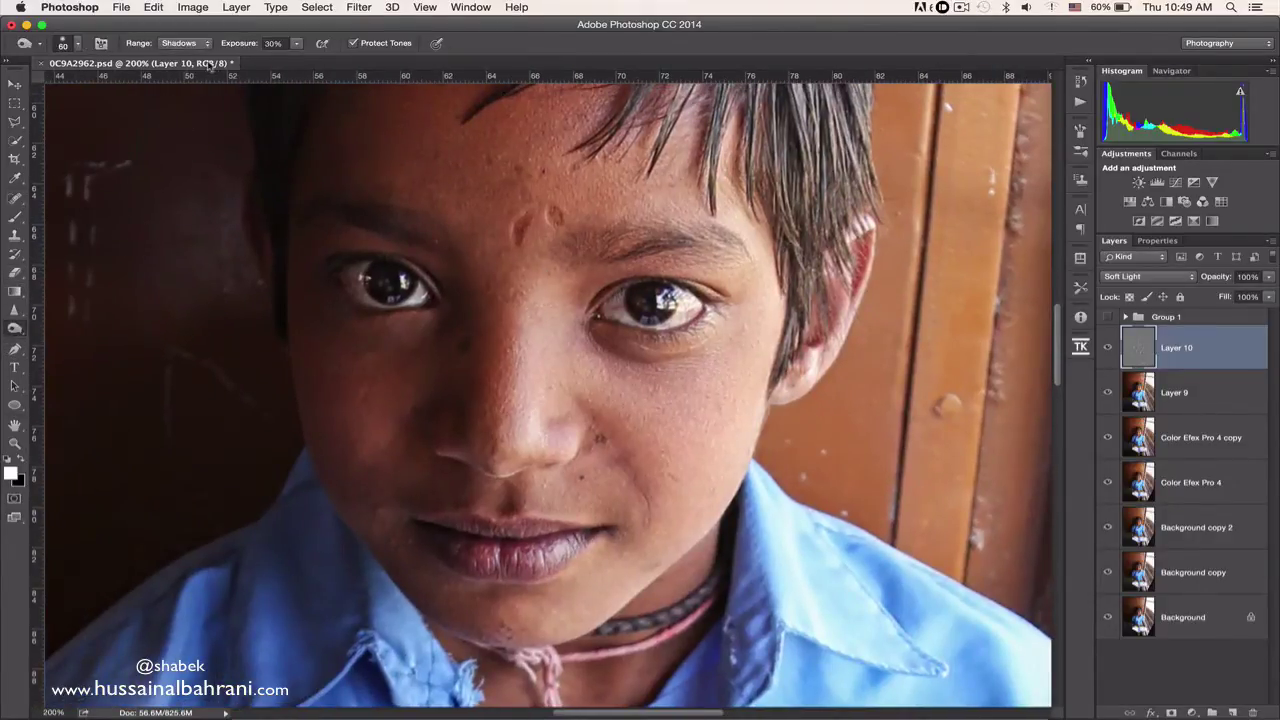
drag(228, 44, 250, 44)
Lighten the lips, under the left eye and around the eye with brushes sized 20–80
mouse_move(476, 566)
mouse_down()
mouse_move(512, 558)
mouse_move(462, 548)
mouse_move(477, 555)
mouse_up()
key(bracketleft)
key(bracketleft)
key(bracketleft)
key(bracketleft)
key(bracketright)
drag(442, 326, 339, 300)
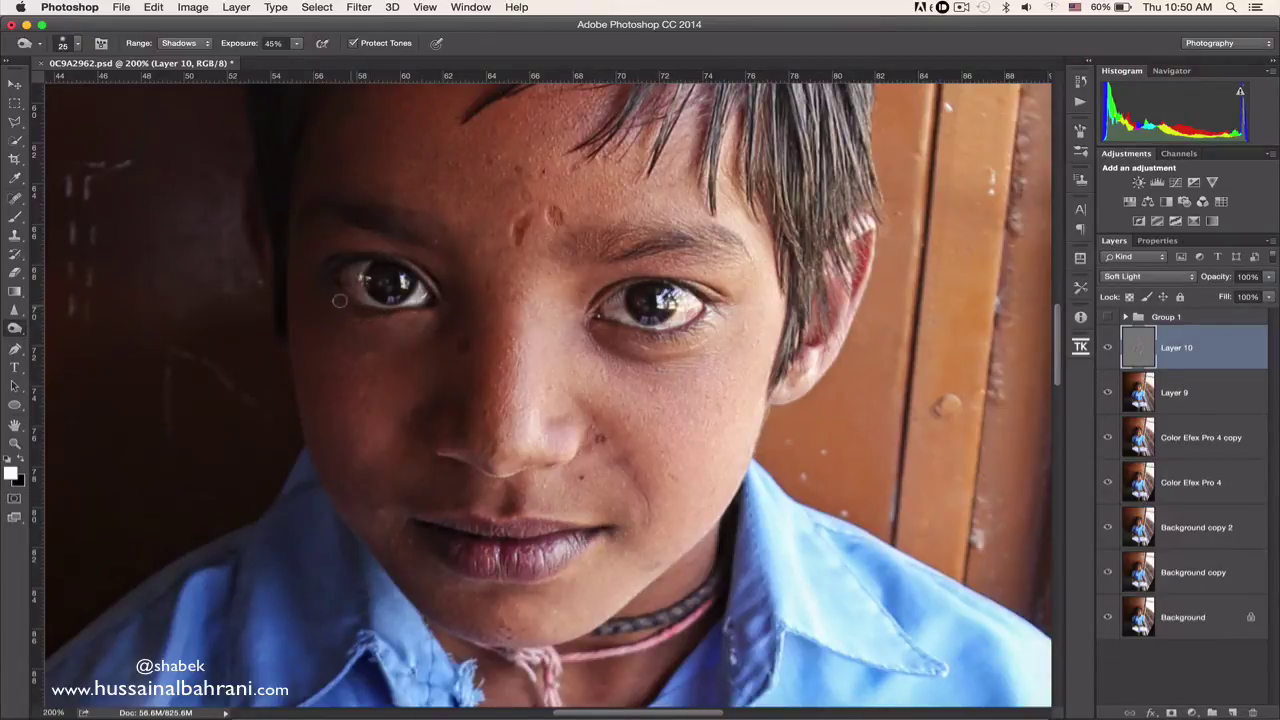
key(bracketright)
key(bracketright)
key(bracketleft)
key(bracketright)
key(bracketright)
key(bracketright)
key(bracketright)
key(bracketright)
key(bracketright)
mouse_move(577, 238)
mouse_down()
mouse_move(570, 438)
mouse_move(580, 220)
mouse_up()
Bring the shirt, collar and buttons into view with a size-9 brush
drag(690, 440, 715, 255)
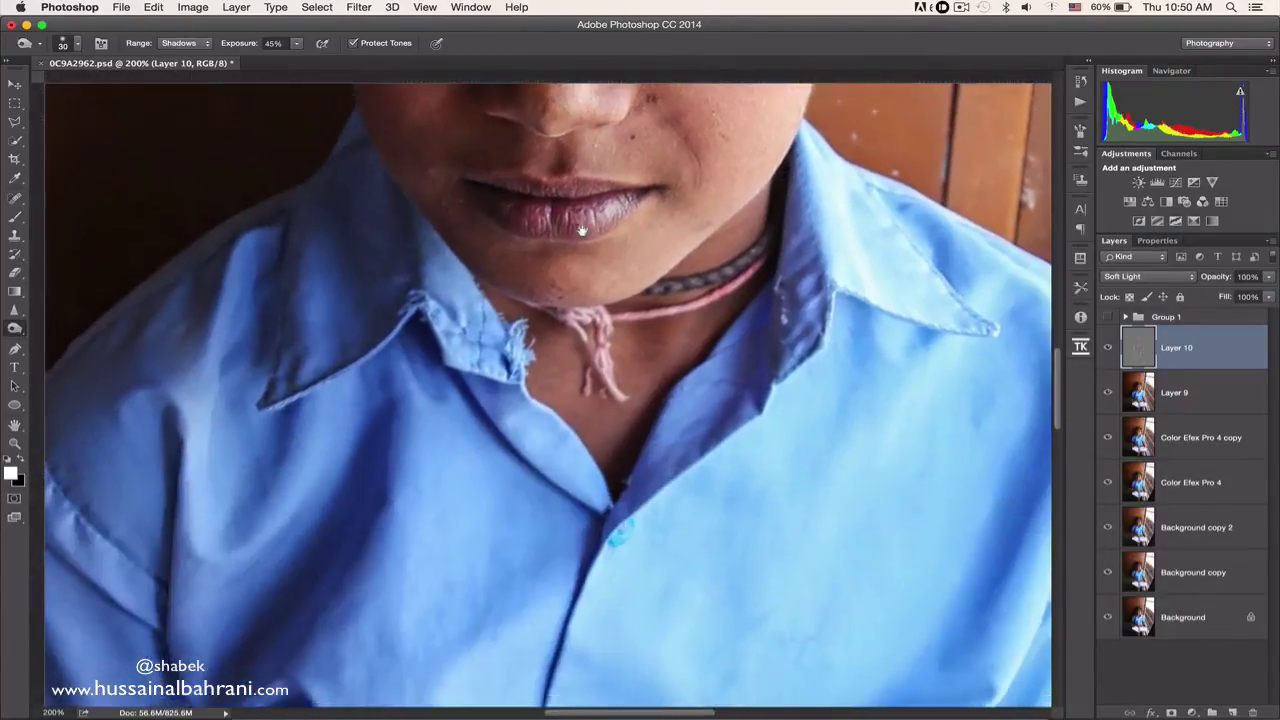
key(super+r)
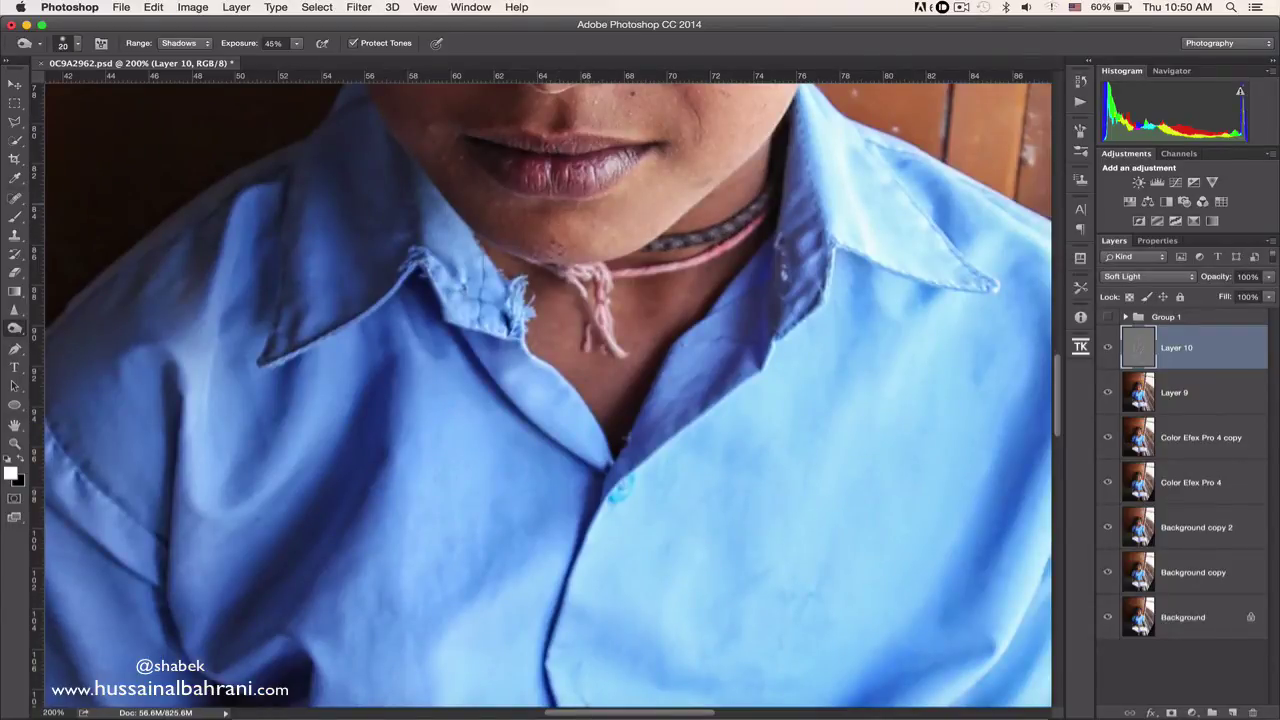
key(bracketleft)
key(bracketleft)
drag(706, 549, 683, 280)
At 25% zoom, undo a strong dodge on the lower-left shadow, then lower exposure and use a 300 brush
key(z)
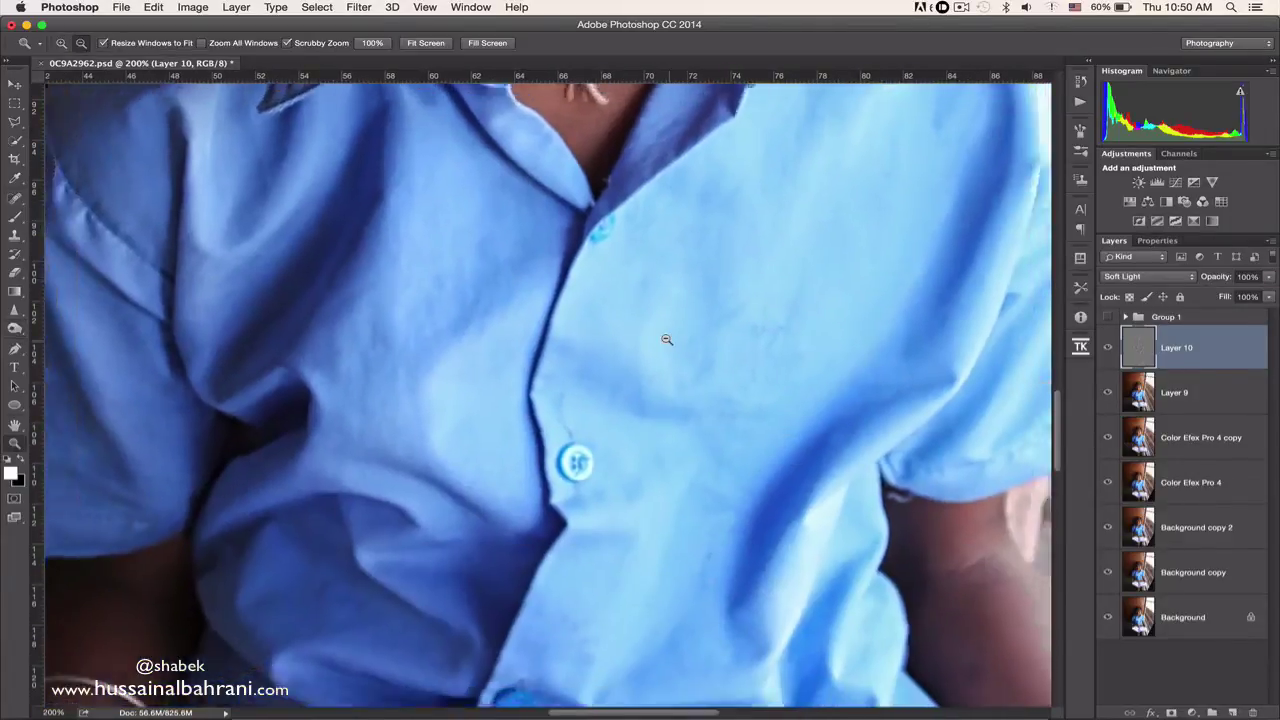
drag(666, 339, 495, 220)
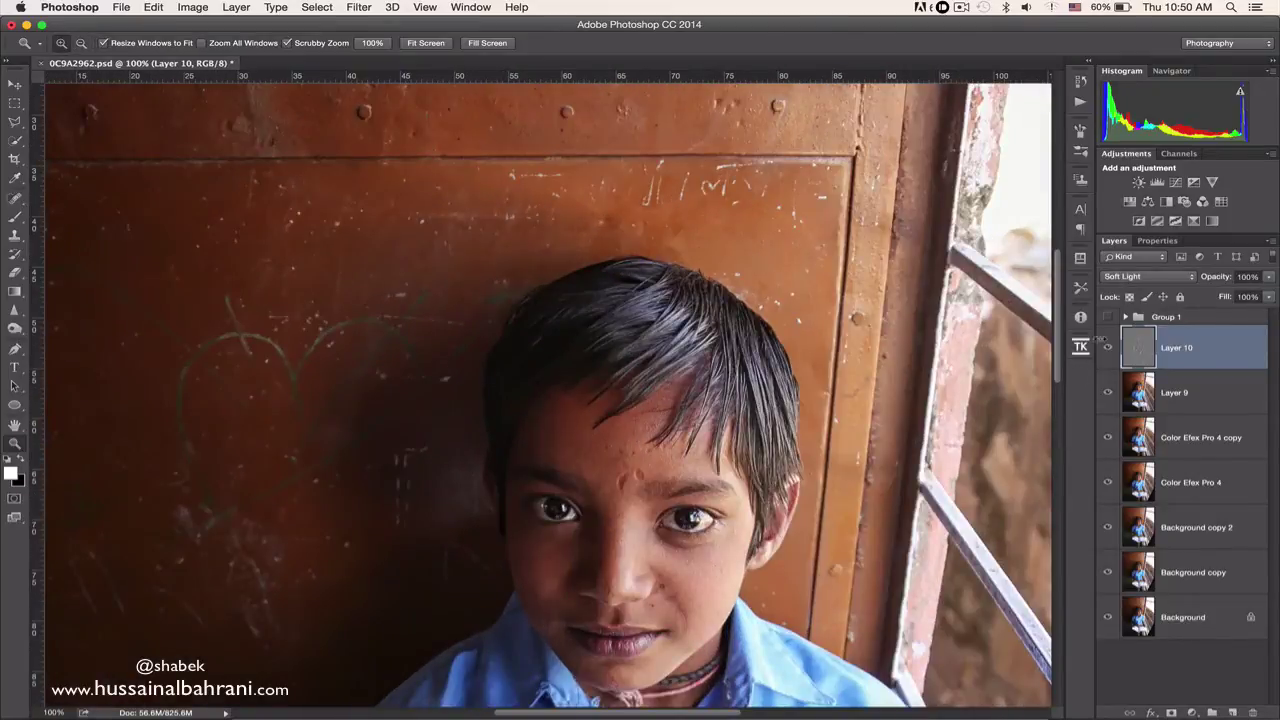
key(super+alt+z)
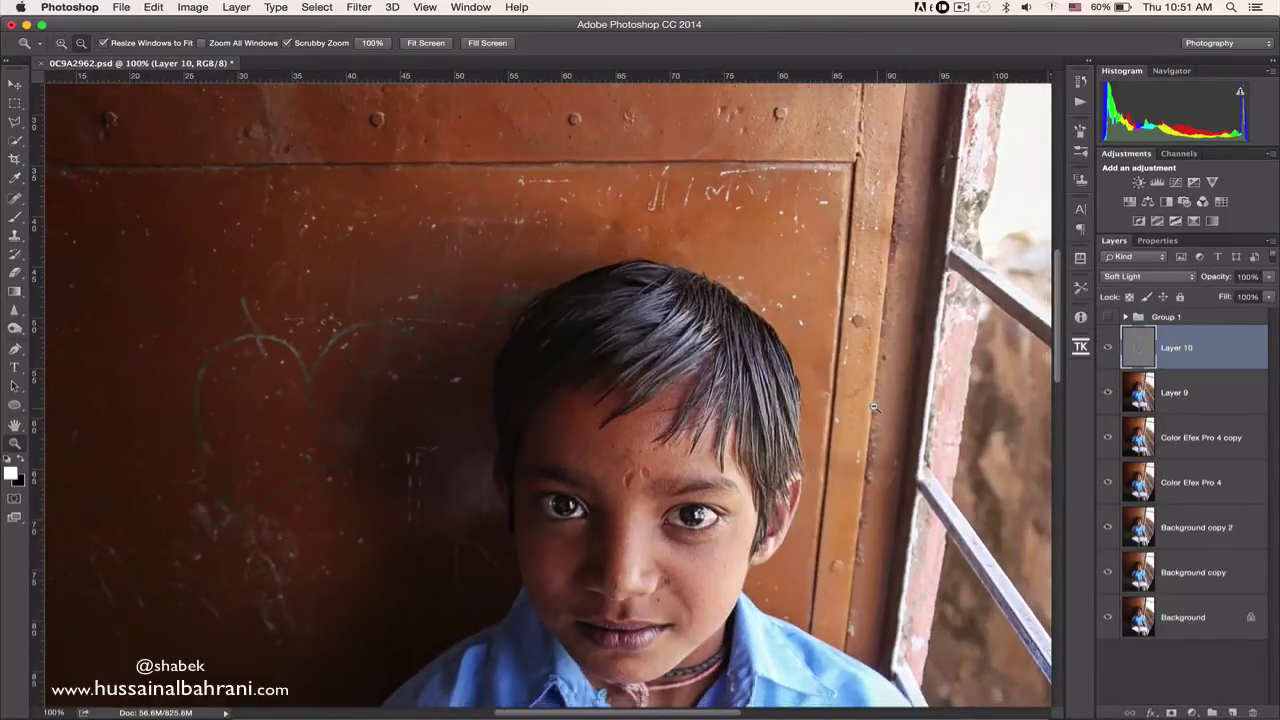
key(super+minus)
key(super+minus)
key(super+minus)
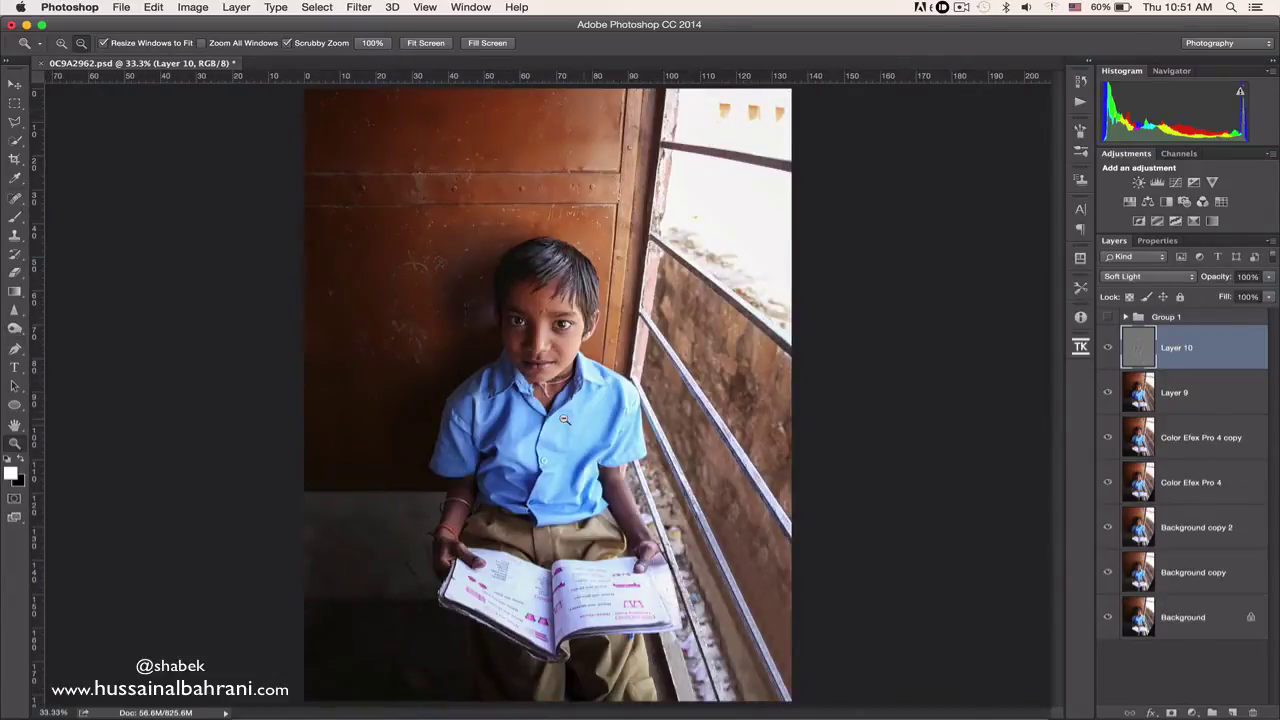
key(super+minus)
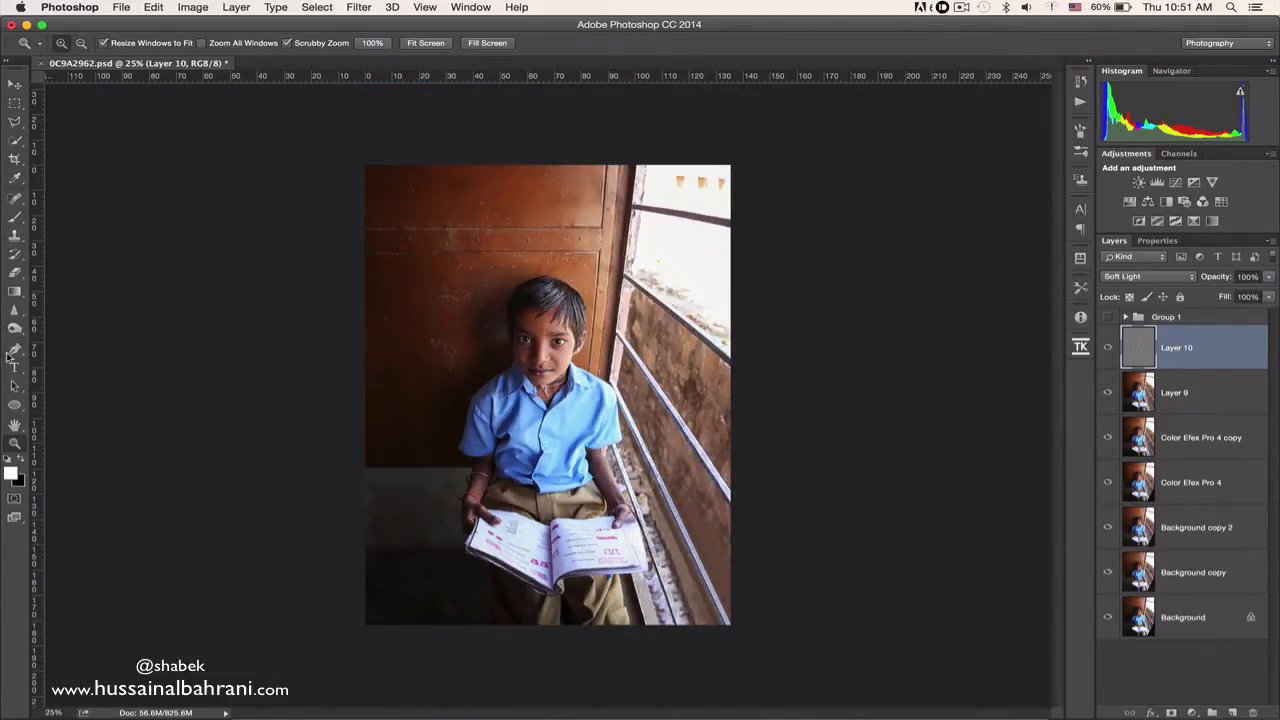
mouse_move(14, 328)
mouse_down()
mouse_move(62, 341)
mouse_move(62, 326)
mouse_up()
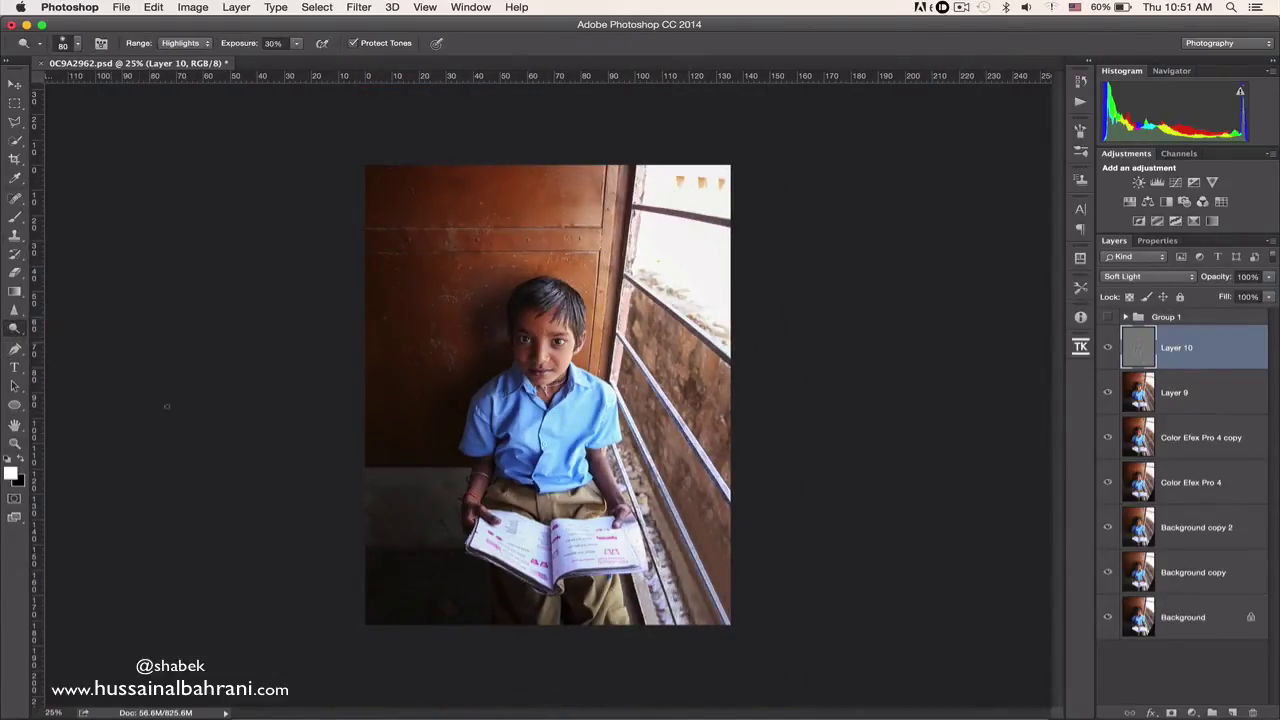
key(bracketright)
key(bracketright)
key(bracketright)
key(bracketright)
key(bracketright)
key(bracketright)
mouse_move(387, 512)
mouse_down()
mouse_move(350, 527)
mouse_move(431, 536)
mouse_move(333, 529)
mouse_move(368, 481)
mouse_up()
key(super+z)
drag(237, 47, 214, 45)
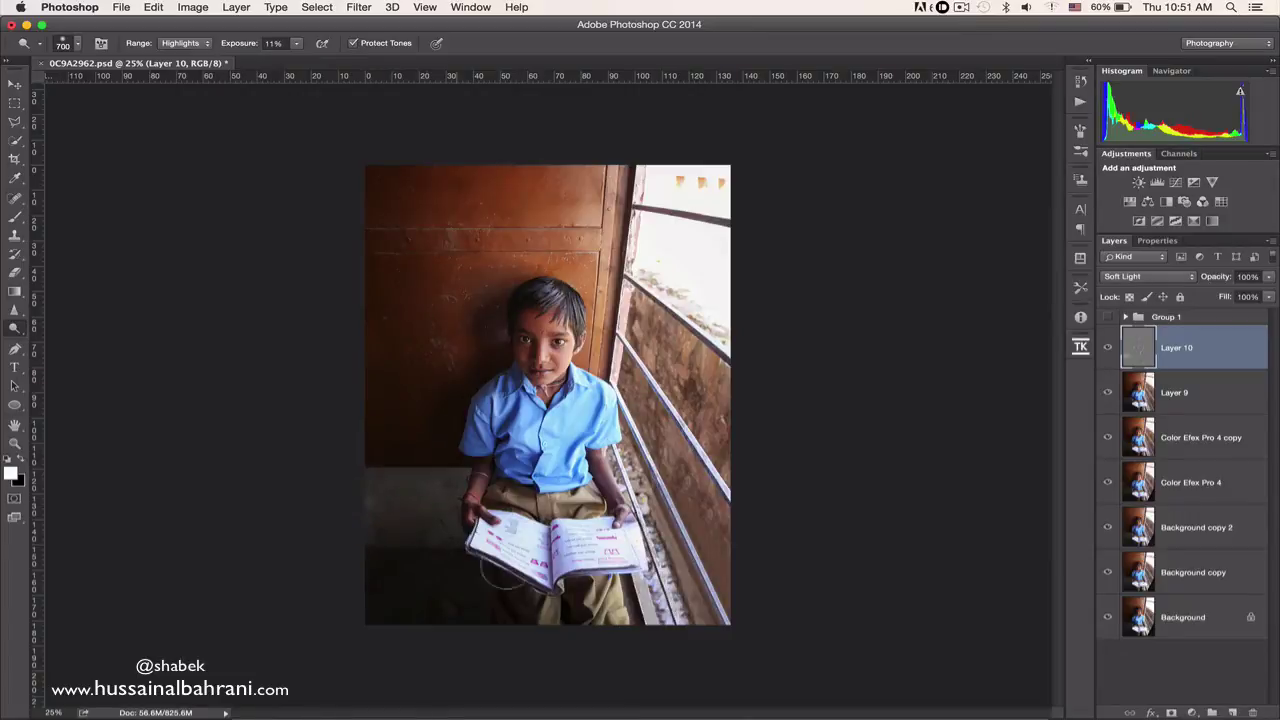
key(bracketleft)
key(bracketleft)
key(bracketleft)
key(bracketleft)
key(bracketleft)
Add a new layer filled with 50% gray and set its blend mode to Hard Light
click(1232, 712)
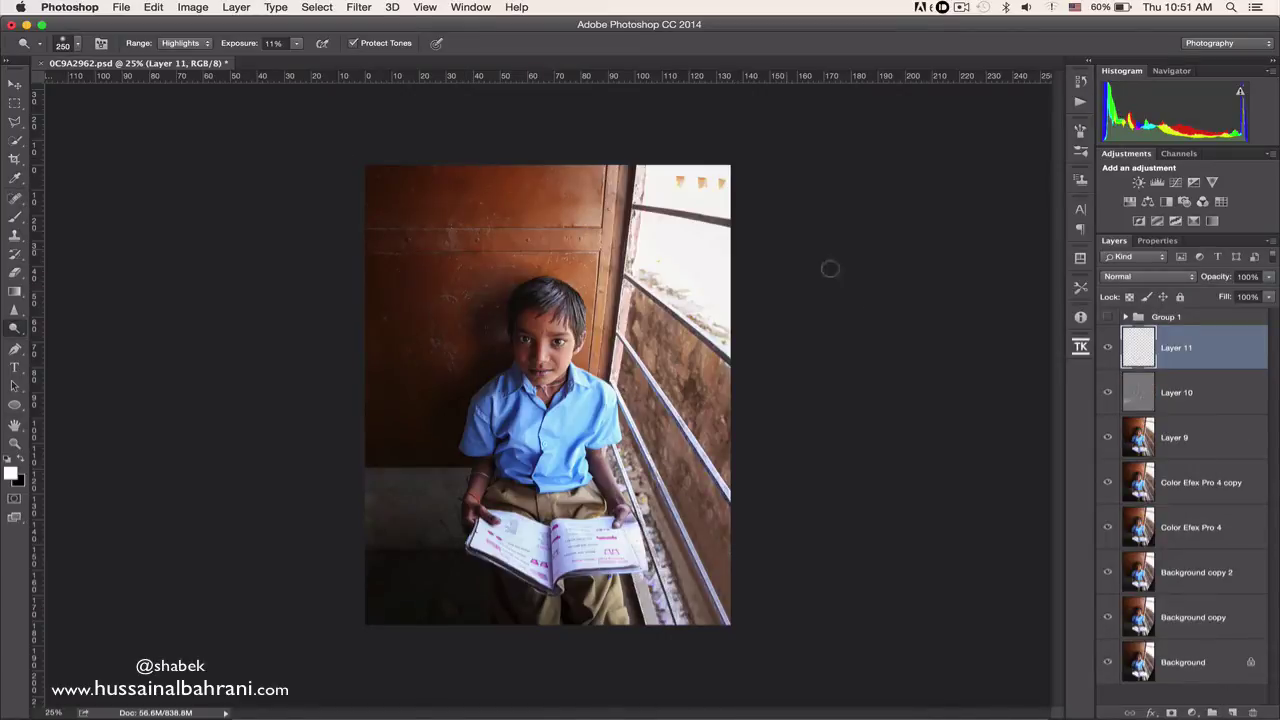
key(shift+BackSpace)
click(815, 193)
key(o)
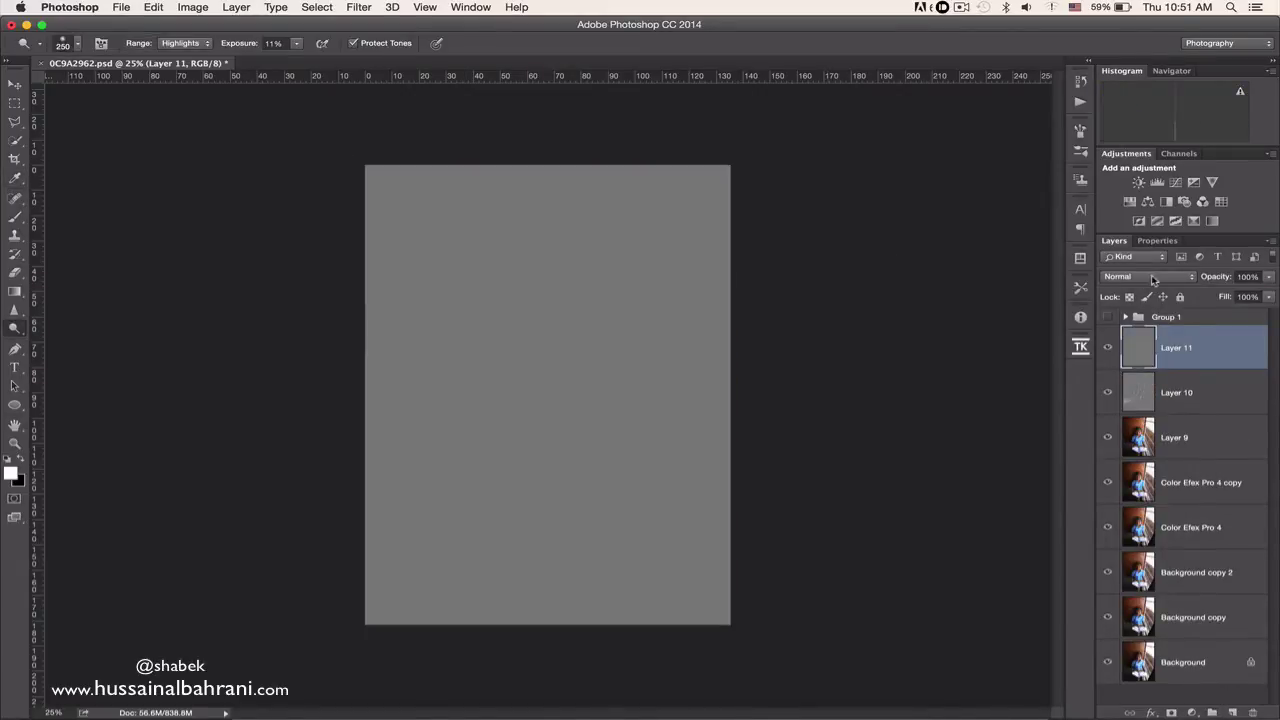
click(1150, 277)
click(1150, 452)
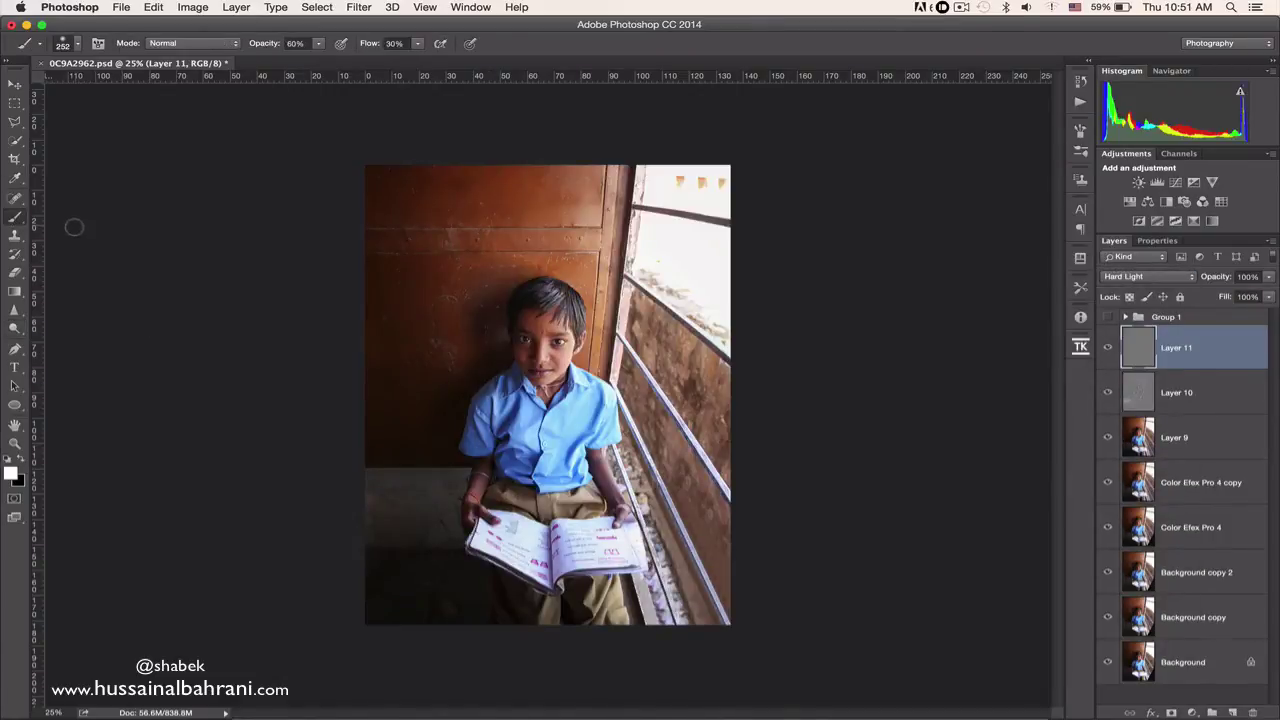
Paint the upper left with a 2700 brush at 63%, then lower Layer 11's opacity to about 51%
drag(265, 44, 270, 44)
key(bracketright)
key(bracketright)
key(bracketright)
key(bracketright)
key(bracketright)
key(bracketright)
key(bracketright)
key(bracketright)
key(bracketright)
key(bracketright)
key(bracketright)
key(bracketright)
key(bracketright)
key(bracketright)
key(bracketright)
key(bracketright)
key(bracketright)
key(bracketright)
key(bracketright)
key(bracketright)
key(bracketright)
key(bracketright)
key(bracketright)
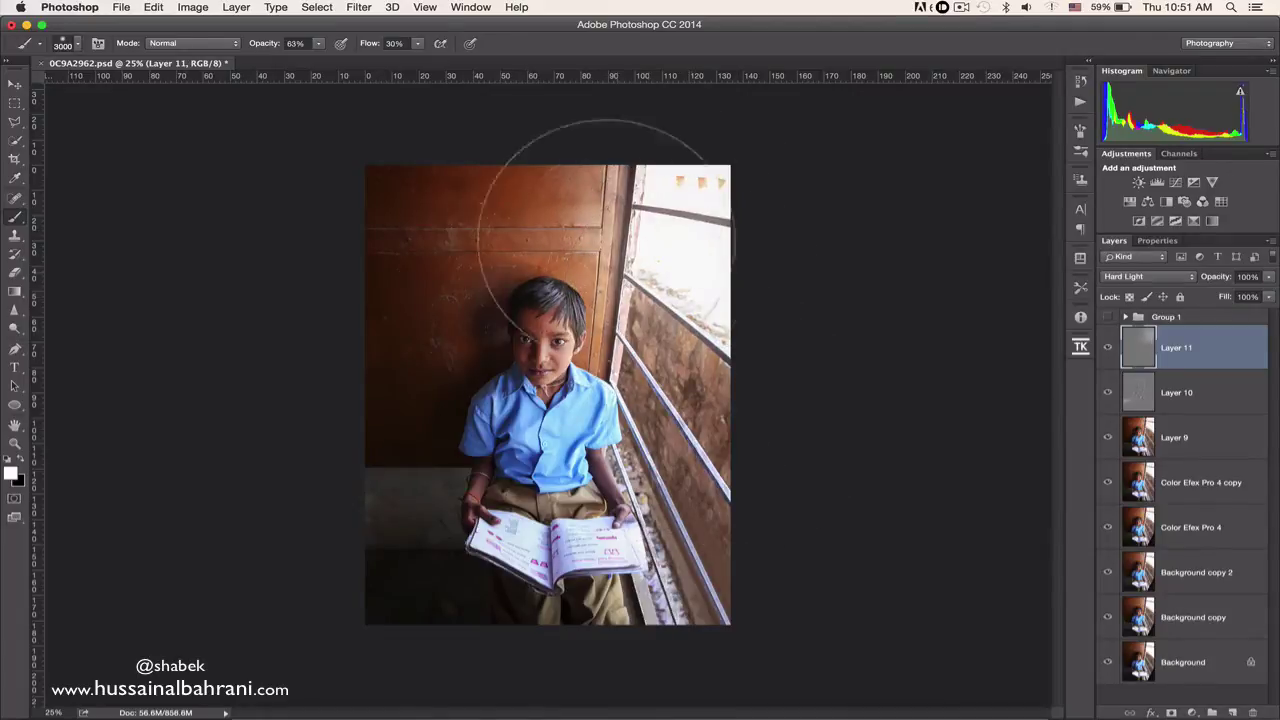
mouse_move(566, 208)
mouse_down()
mouse_move(584, 180)
mouse_move(714, 229)
mouse_up()
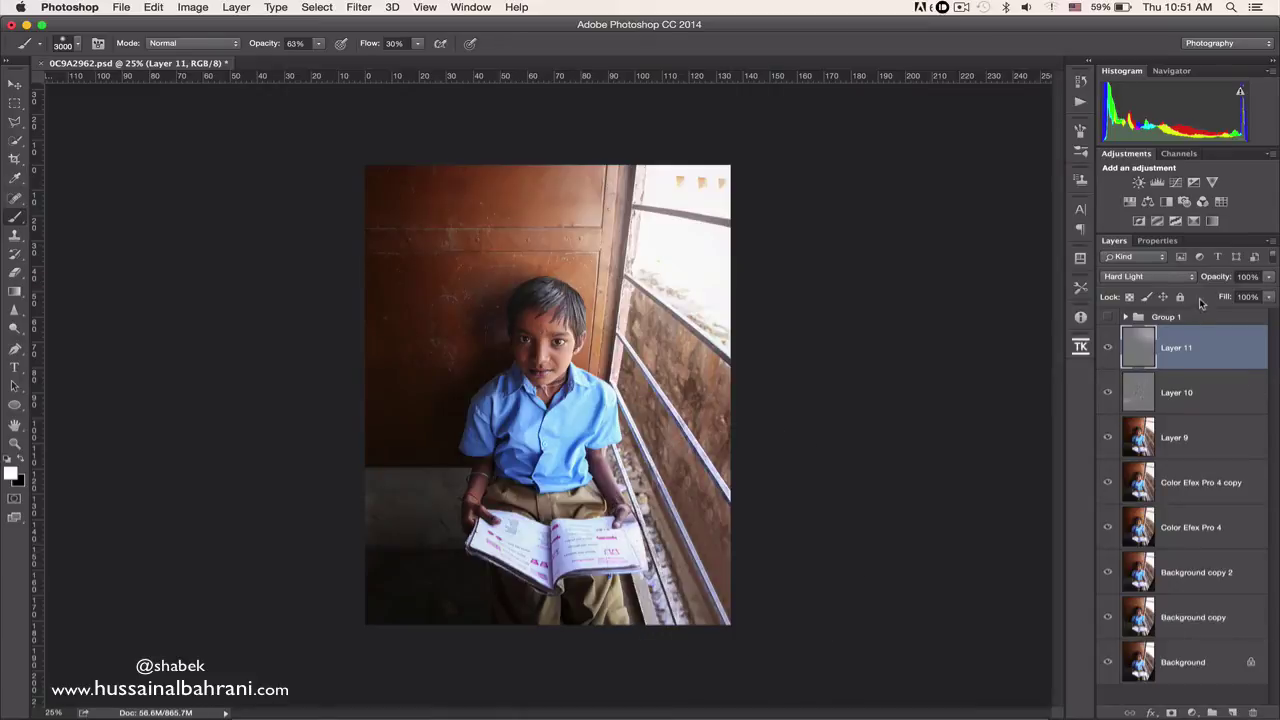
drag(1217, 277, 1195, 276)
click(1107, 347)
click(1107, 347)
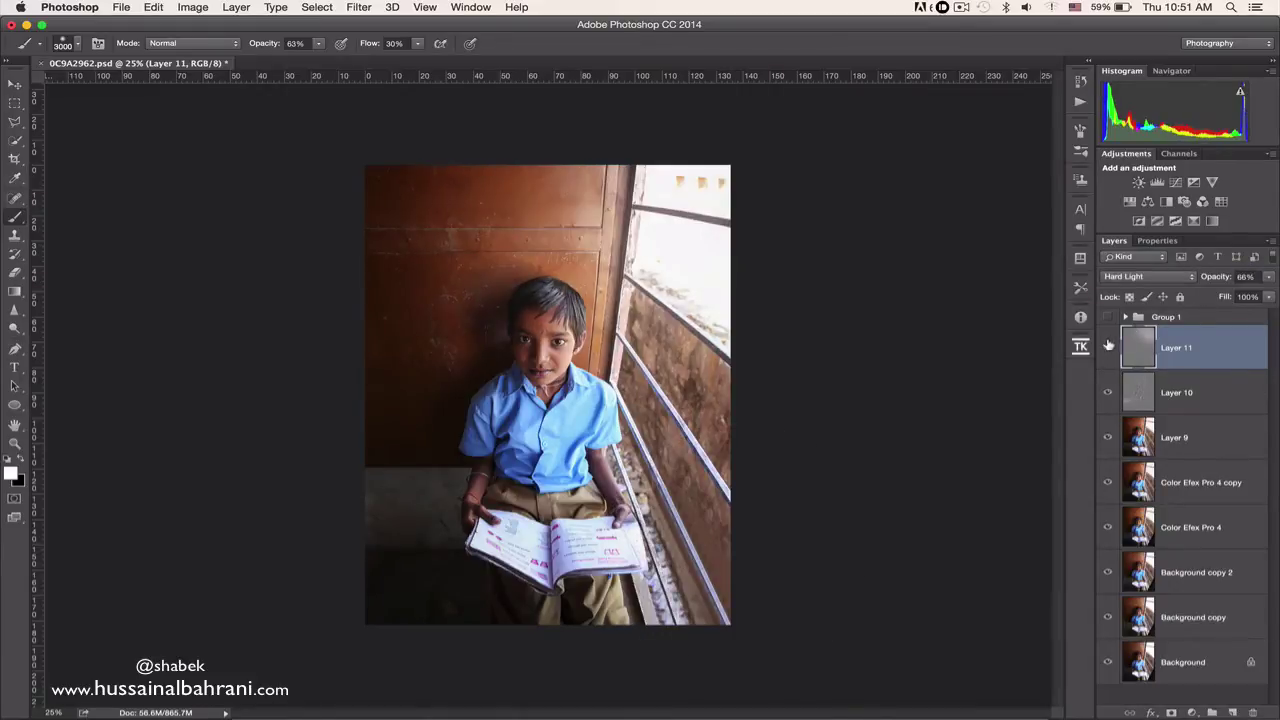
drag(1206, 275, 1198, 276)
Add a Photo Filter adjustment layer with Density at 40%, toggling it to compare
click(1193, 712)
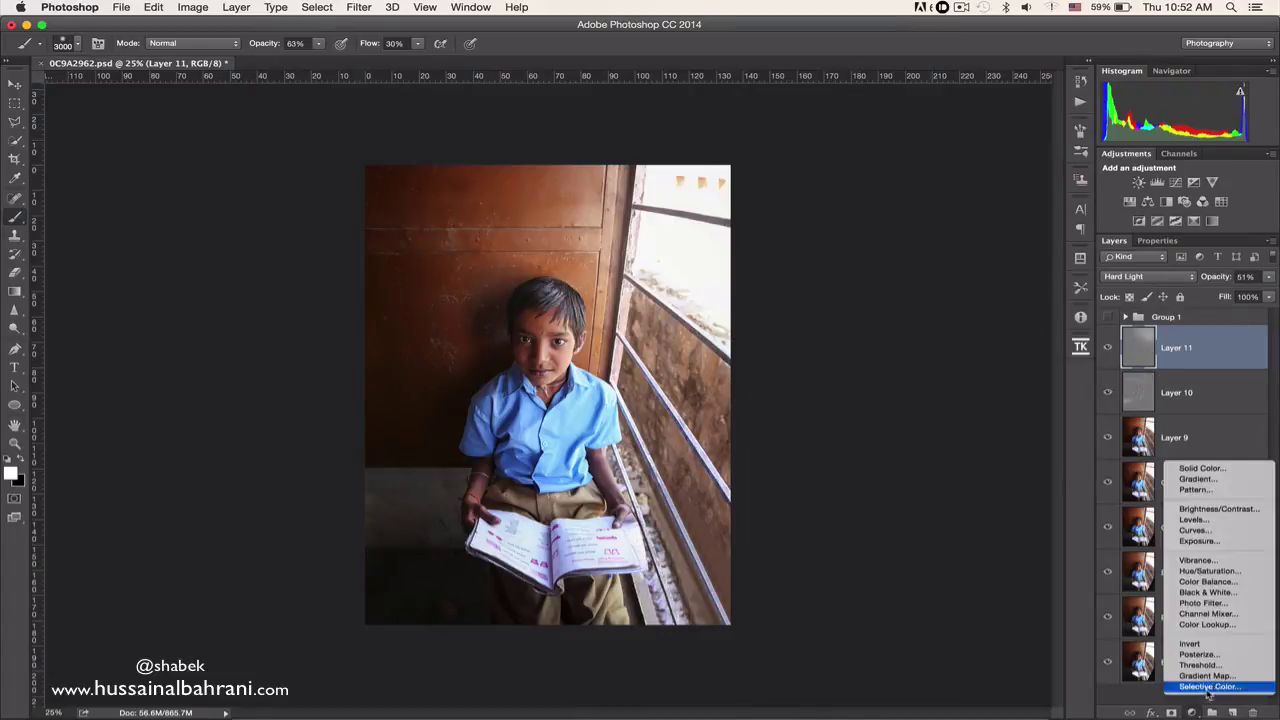
click(1228, 604)
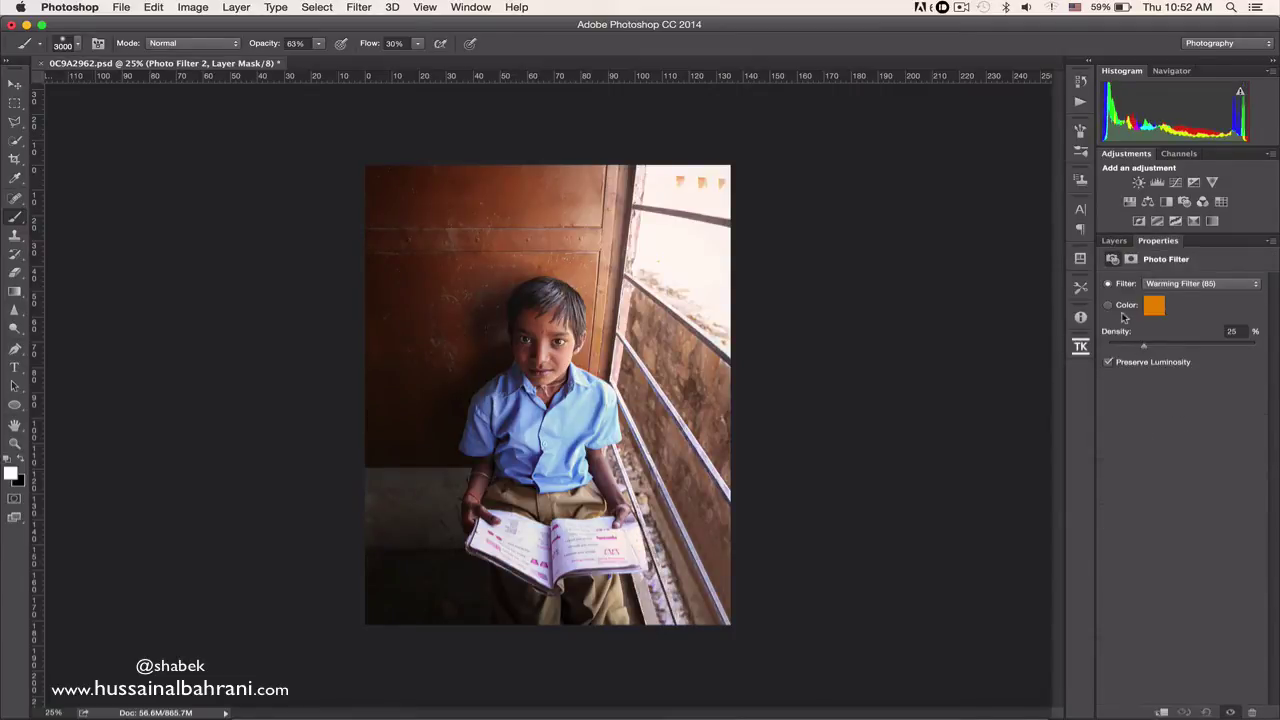
mouse_move(1146, 348)
mouse_down()
mouse_move(1160, 348)
mouse_move(1127, 348)
mouse_move(1166, 349)
mouse_up()
click(1114, 241)
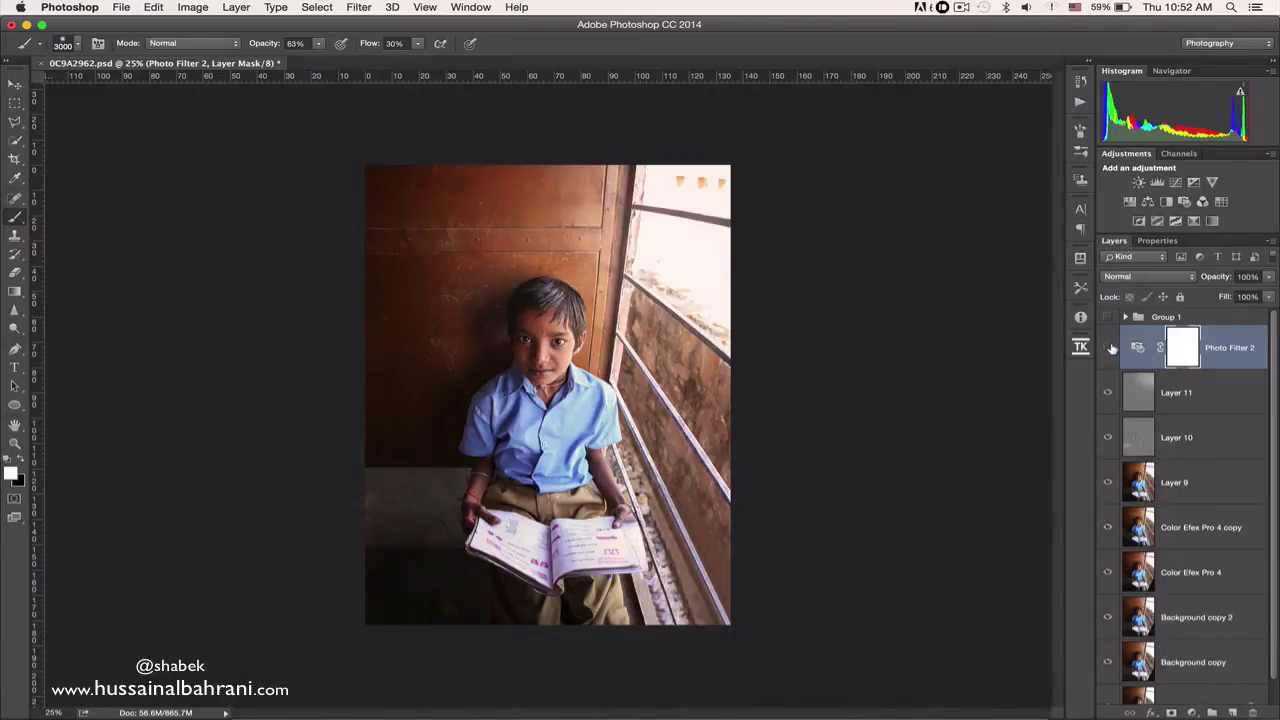
click(1108, 347)
click(1108, 347)
Stamp visible layers into Layer 12 and apply Match Color with Luminance 108, Color Intensity 101
key(super+alt+shift+e)
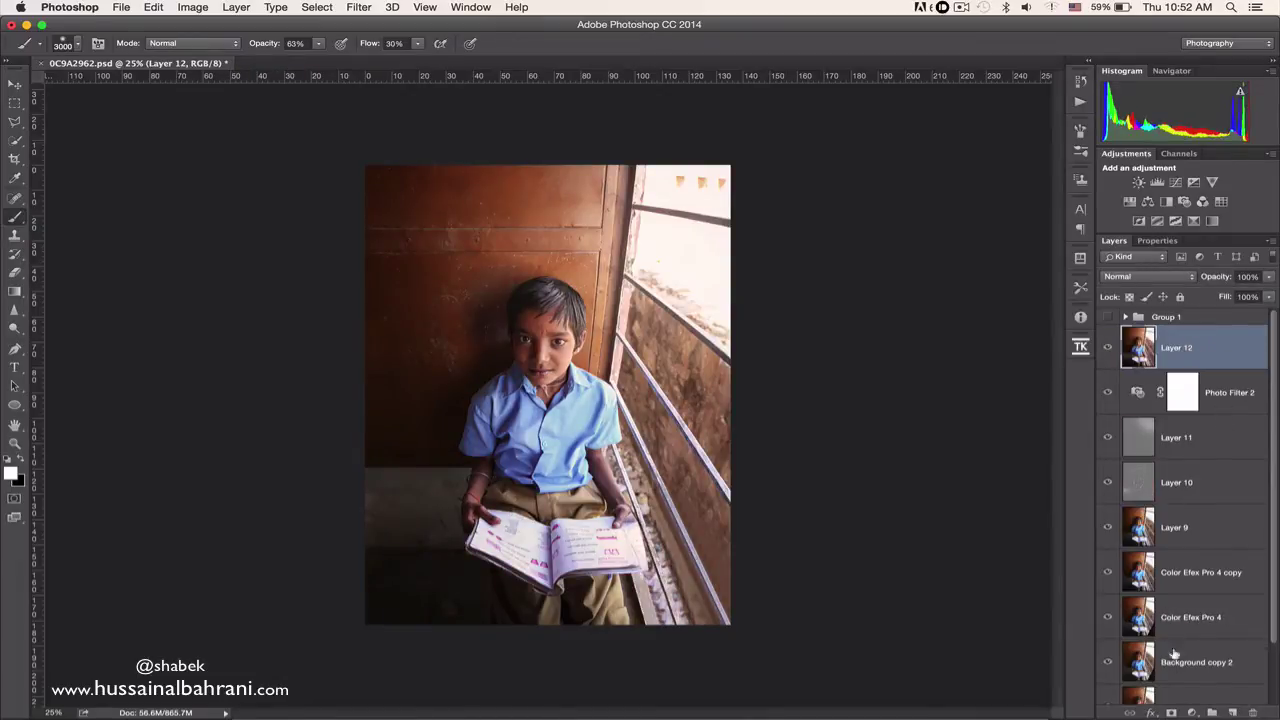
click(193, 7)
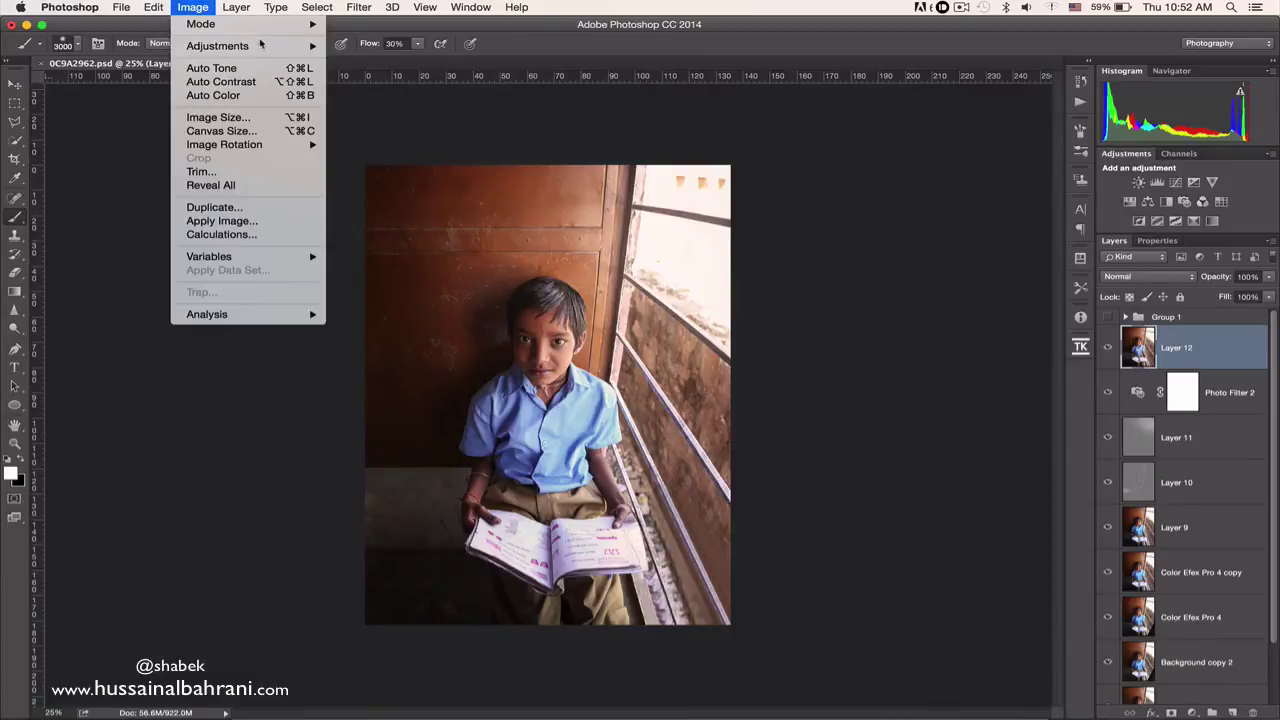
mouse_move(262, 45)
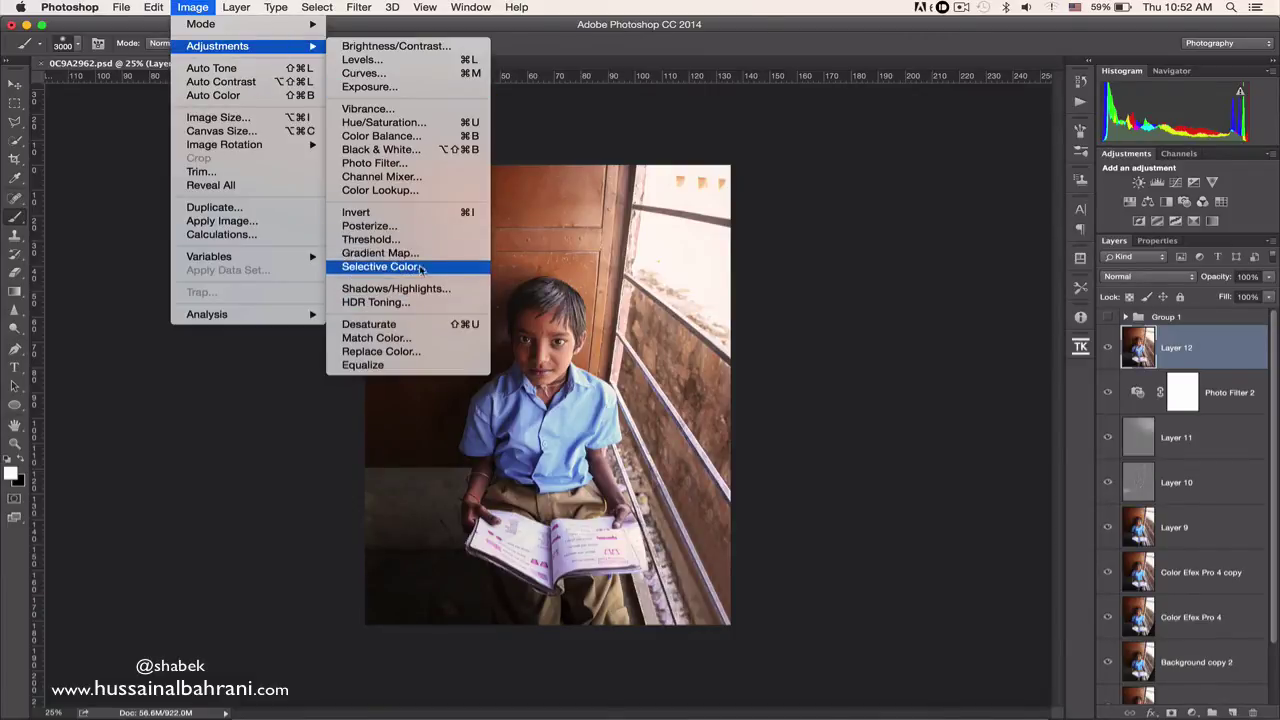
click(426, 338)
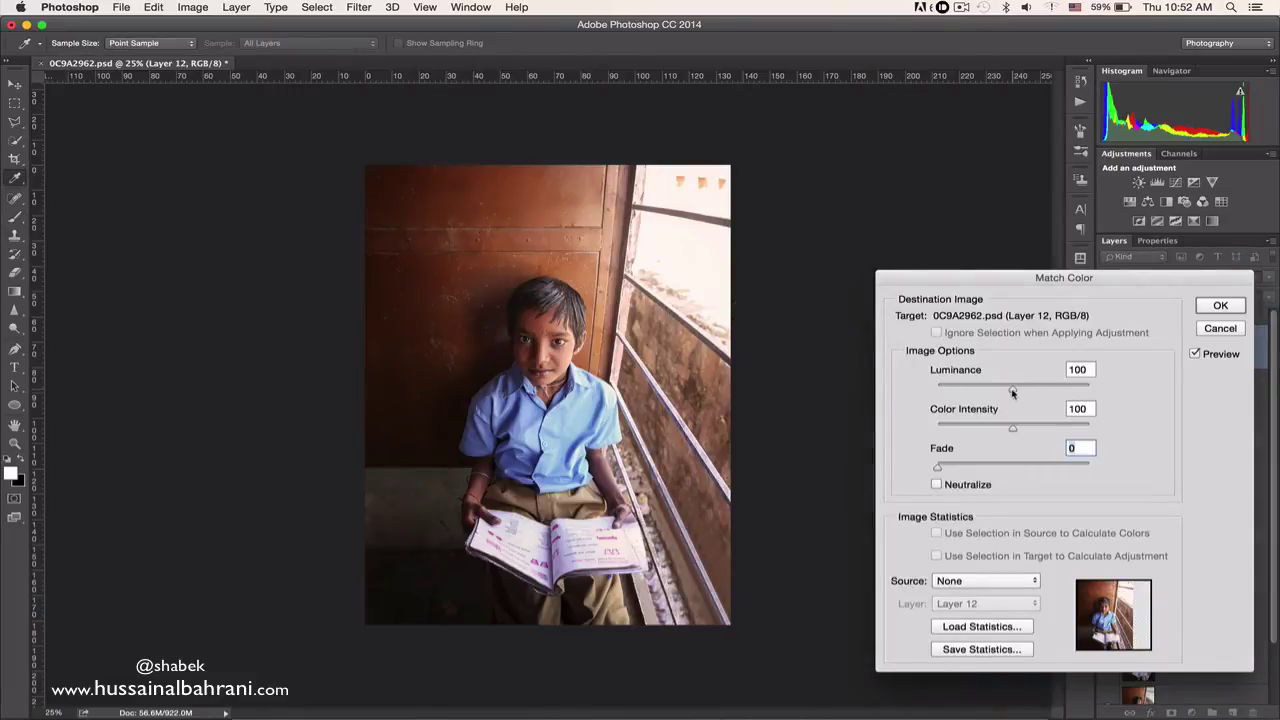
drag(1012, 395, 1014, 432)
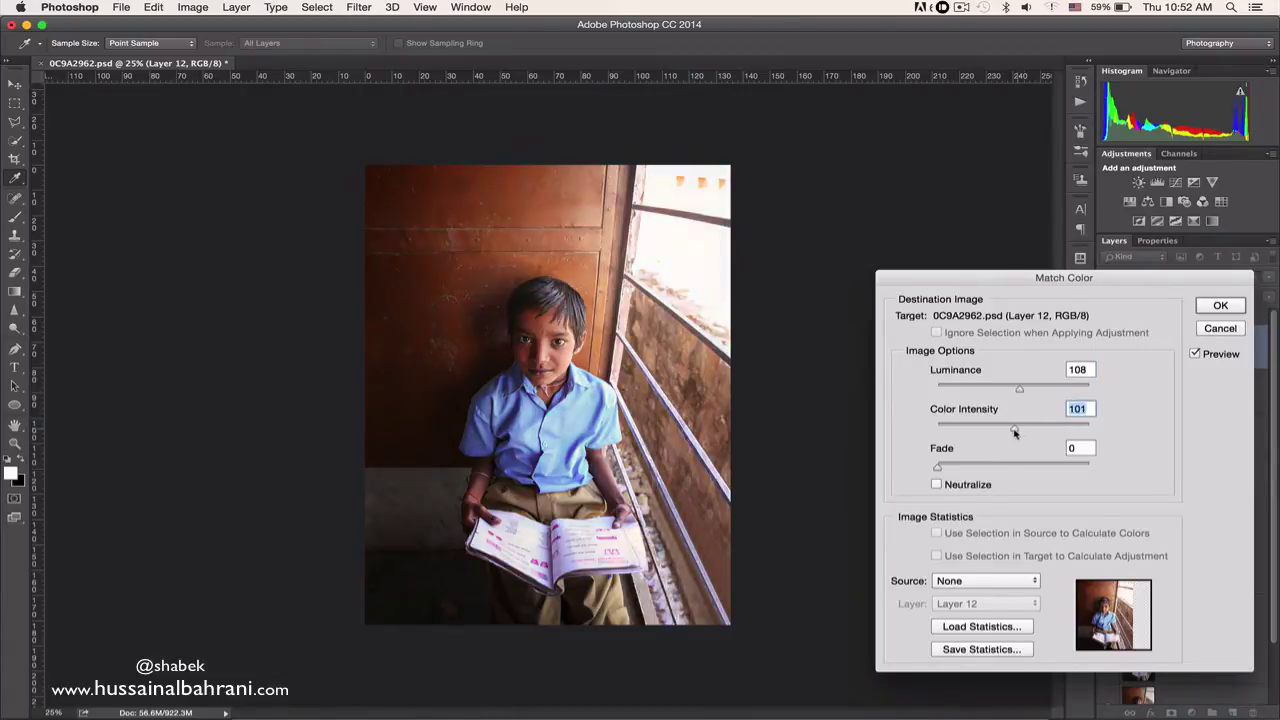
click(1220, 305)
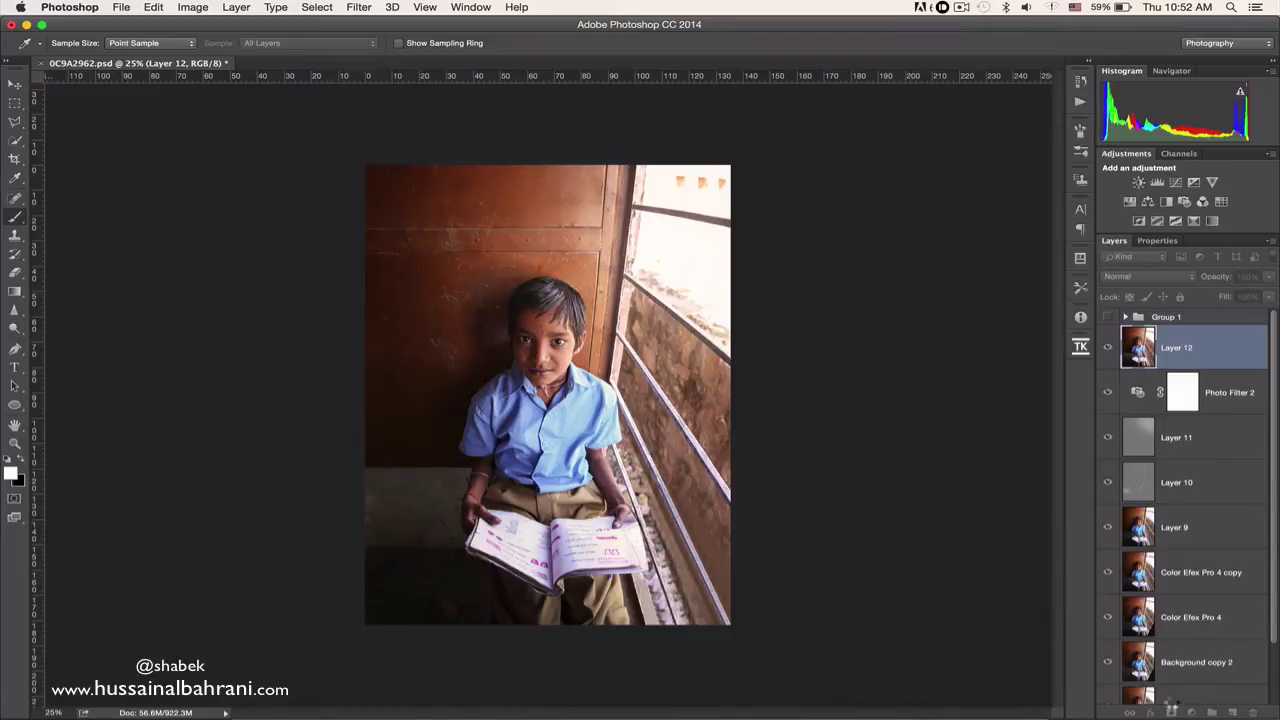
Add a Curves adjustment layer with points near 190/193 and 65/65
key(b)
click(1190, 712)
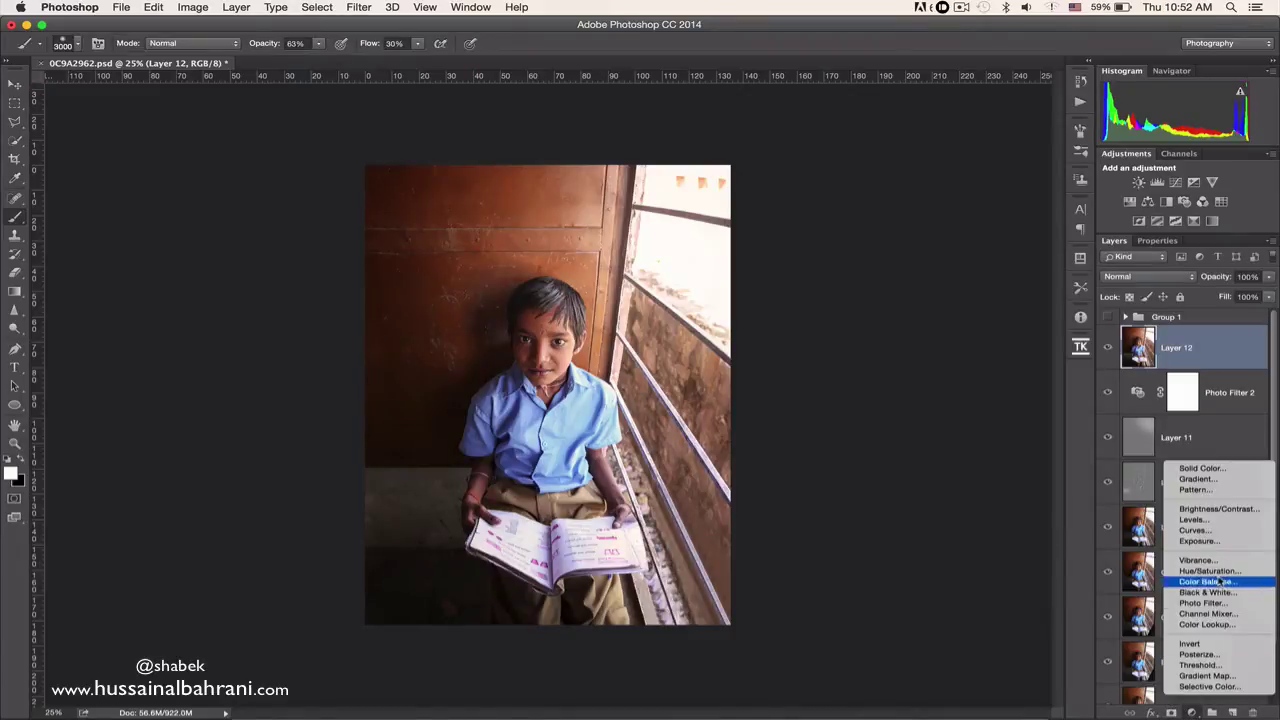
click(1196, 530)
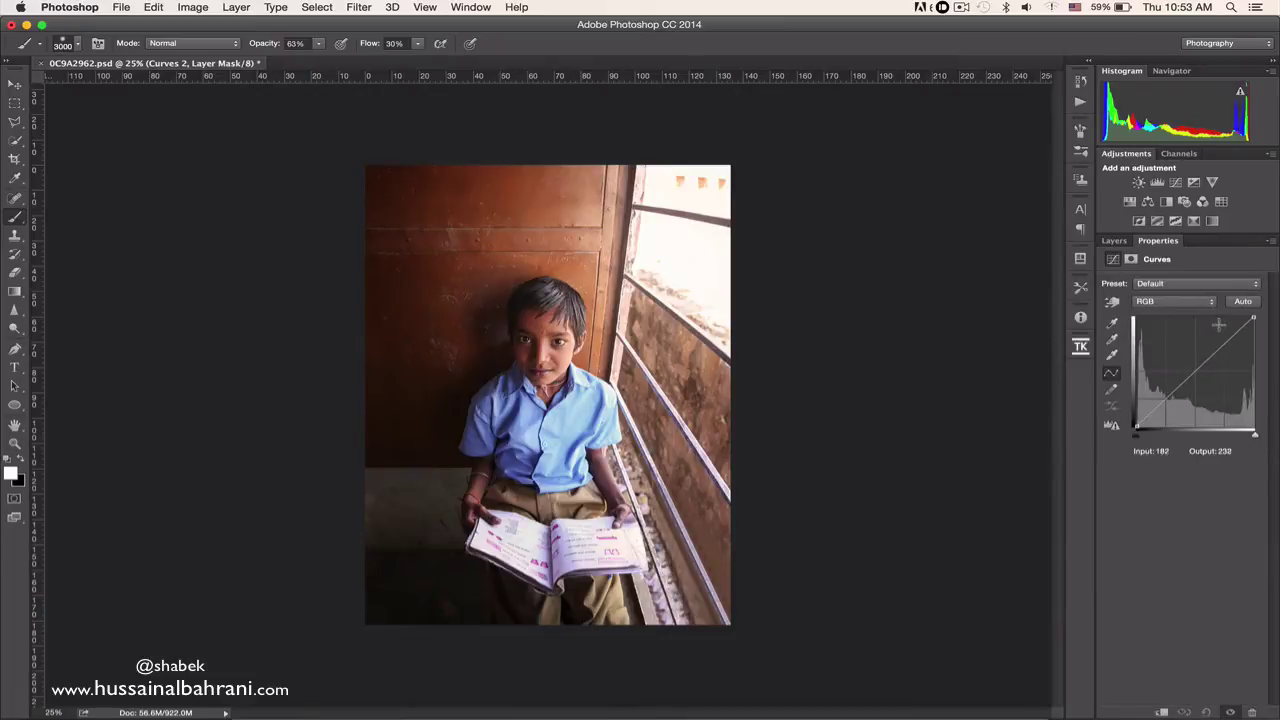
click(1222, 342)
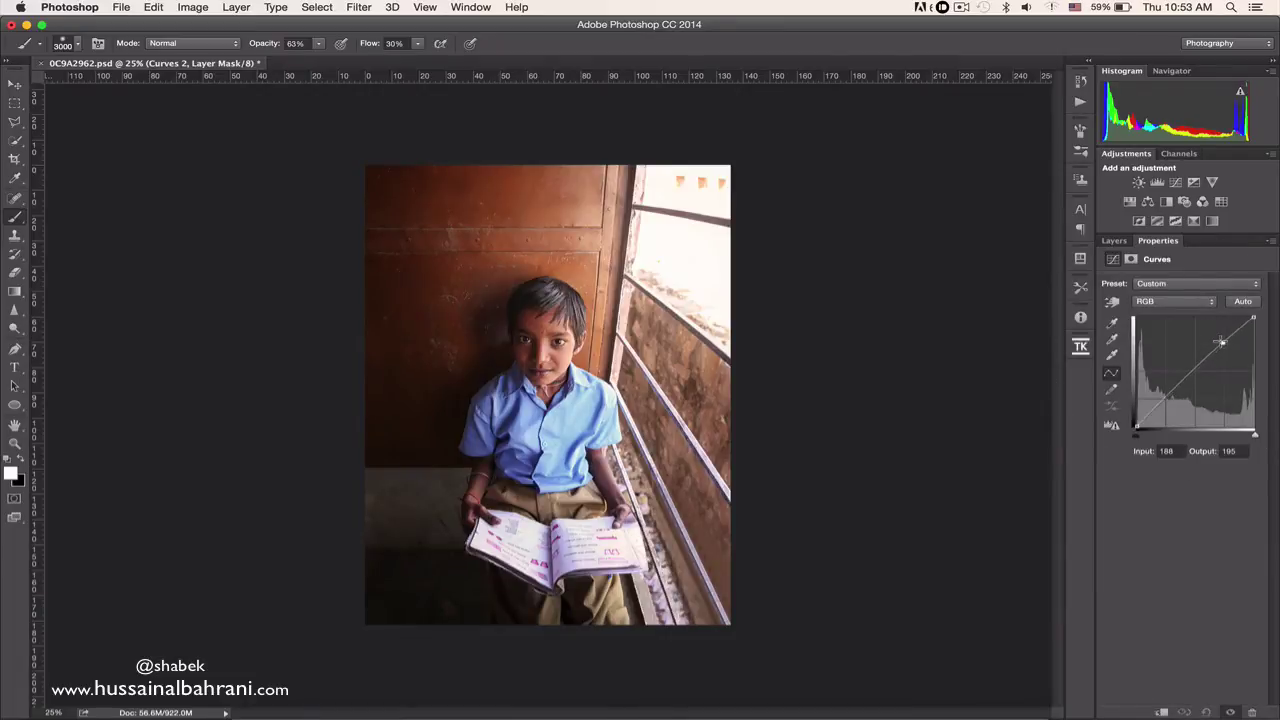
drag(1222, 342, 1222, 344)
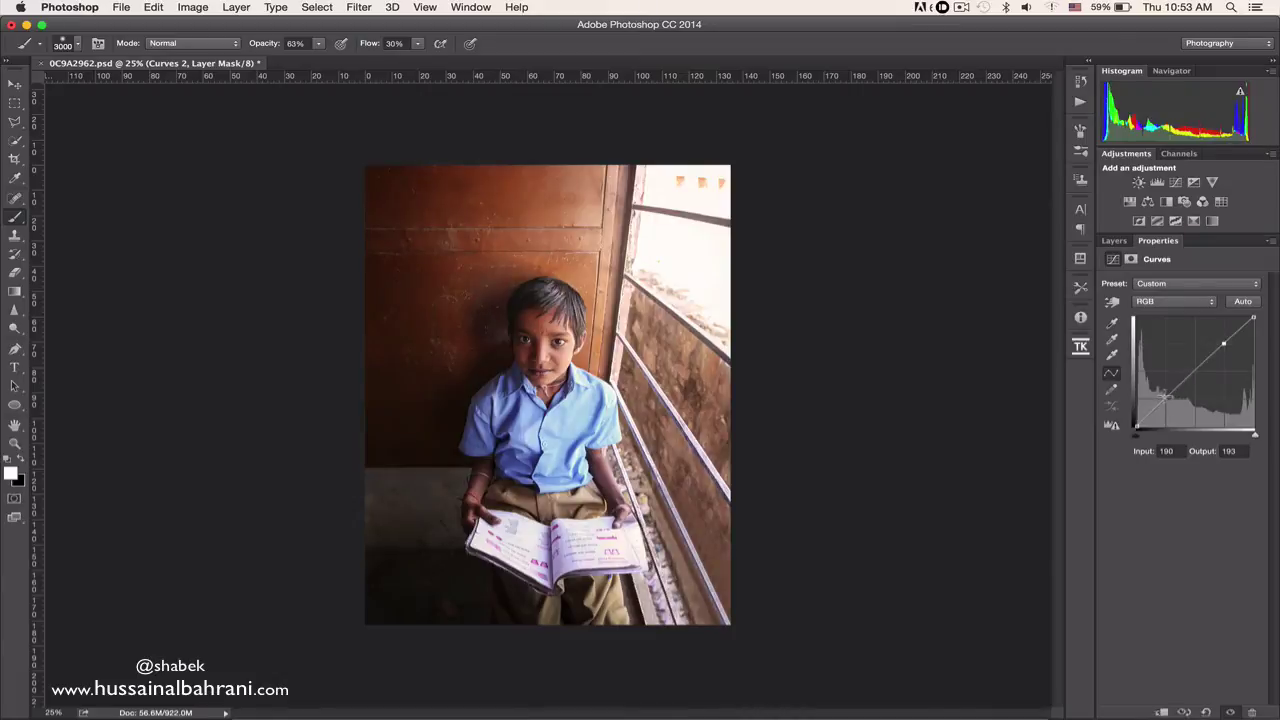
click(1165, 397)
drag(1164, 396, 1165, 398)
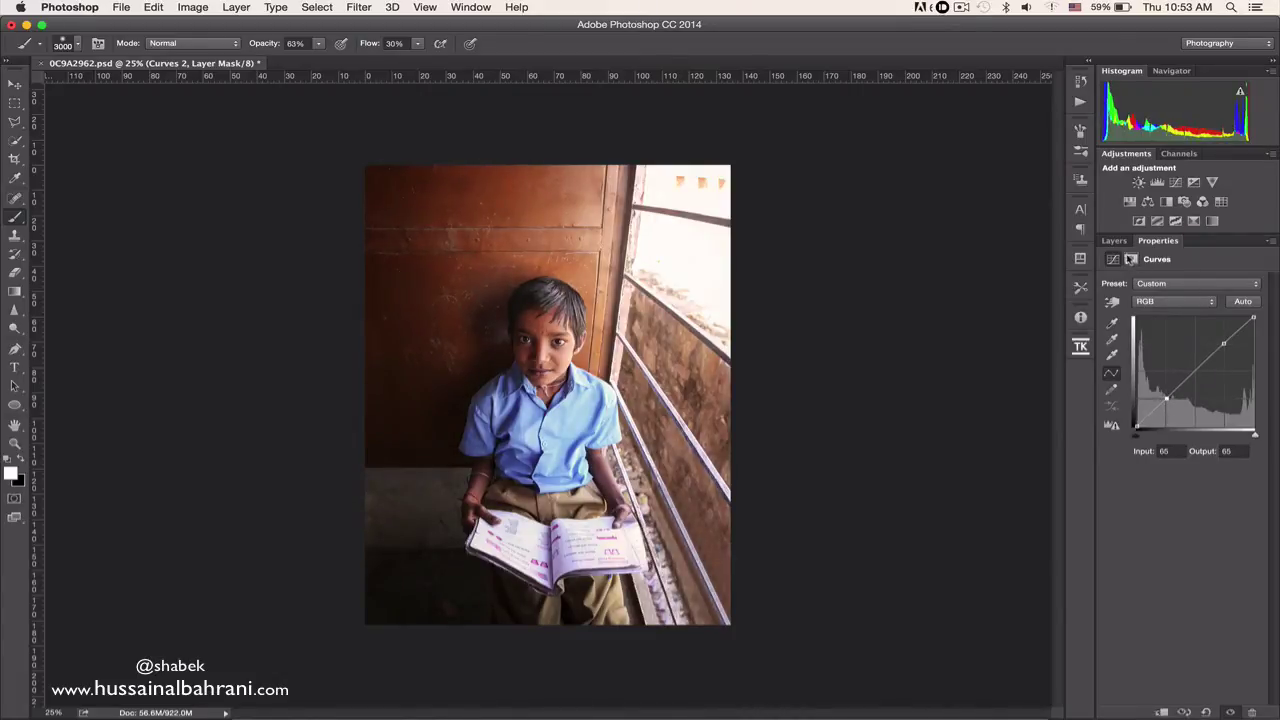
Toggle Curves 2 on and off, at close and fit-to-screen views, to compare before and after
click(1114, 241)
click(1106, 348)
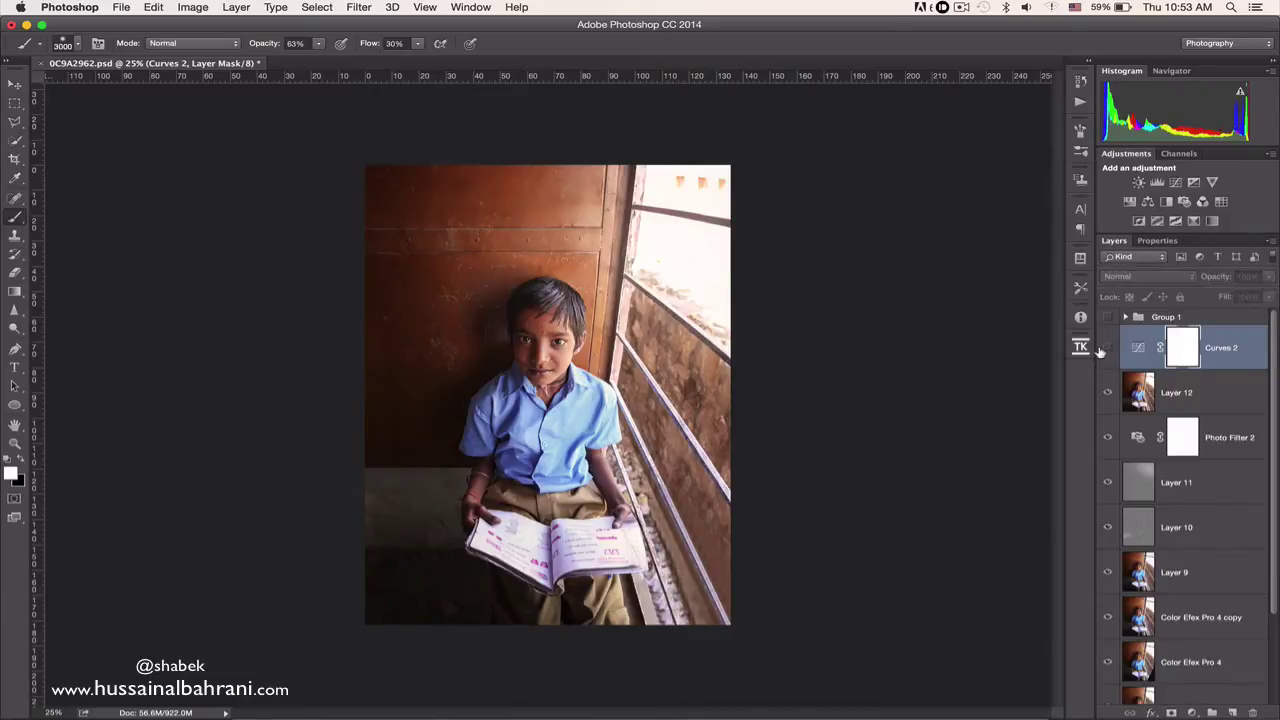
click(1106, 348)
click(1106, 348)
click(1106, 348)
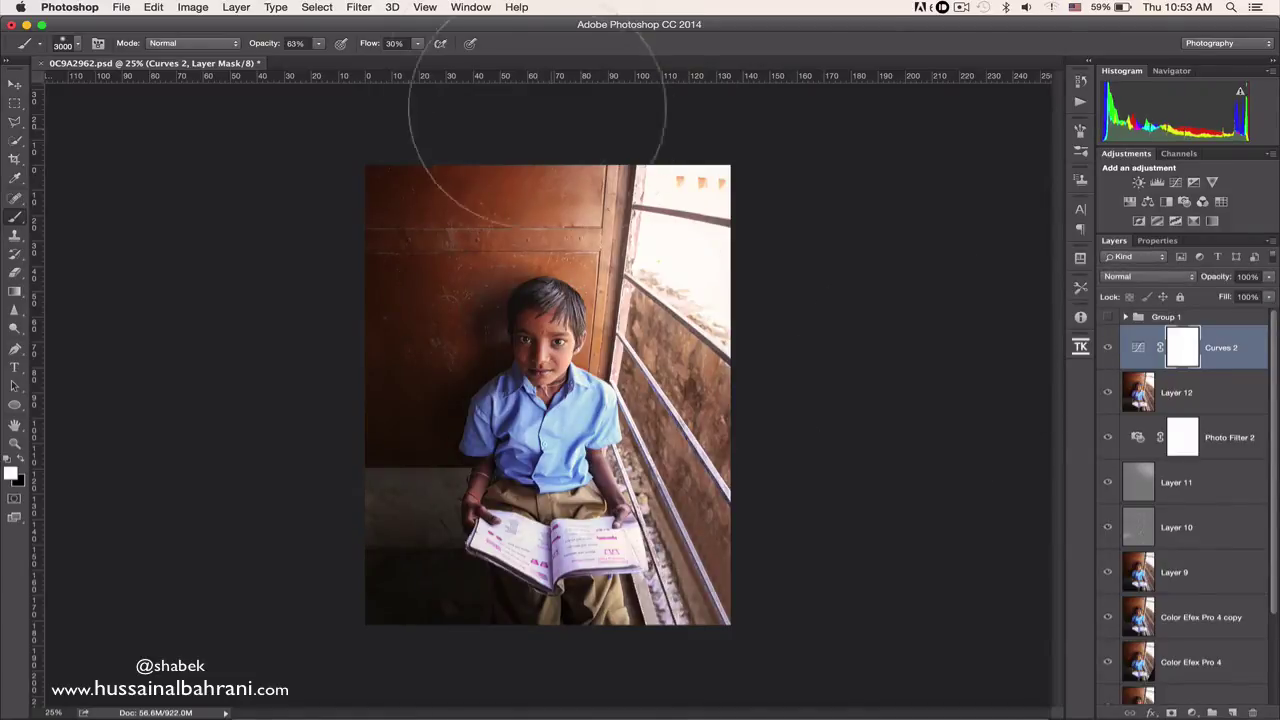
key(z)
click(416, 44)
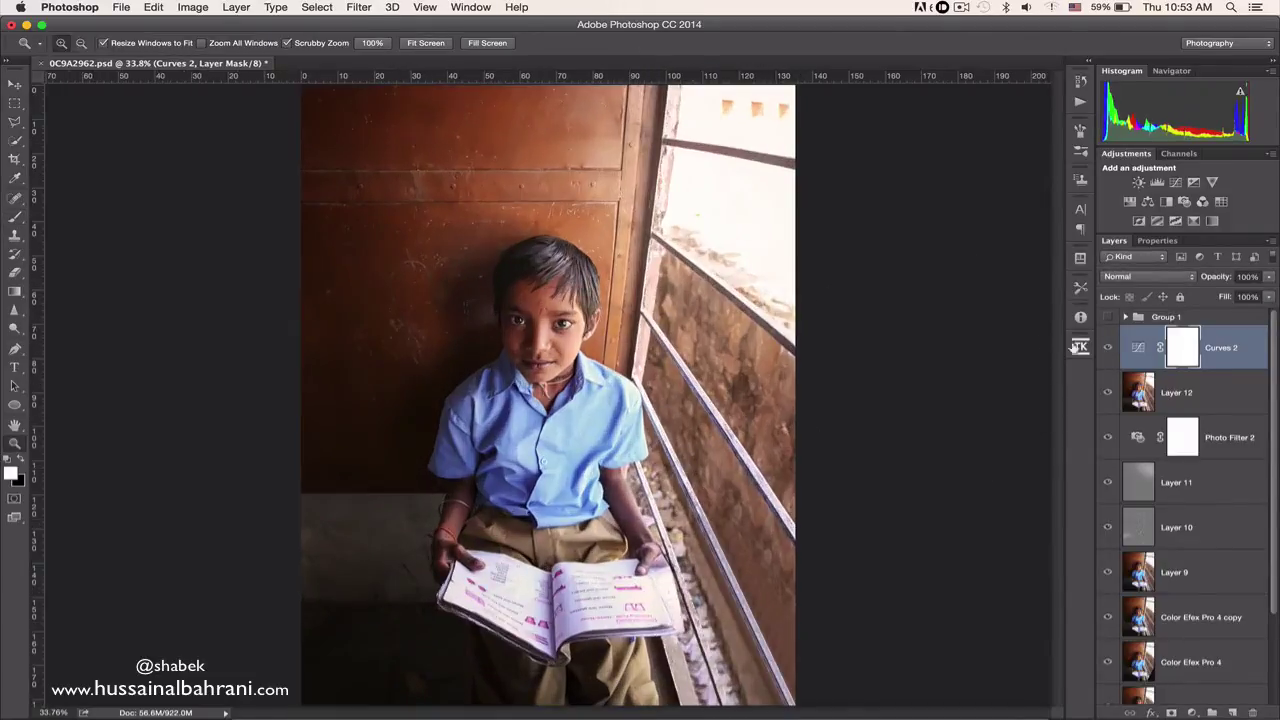
click(1105, 347)
click(1104, 347)
click(1104, 347)
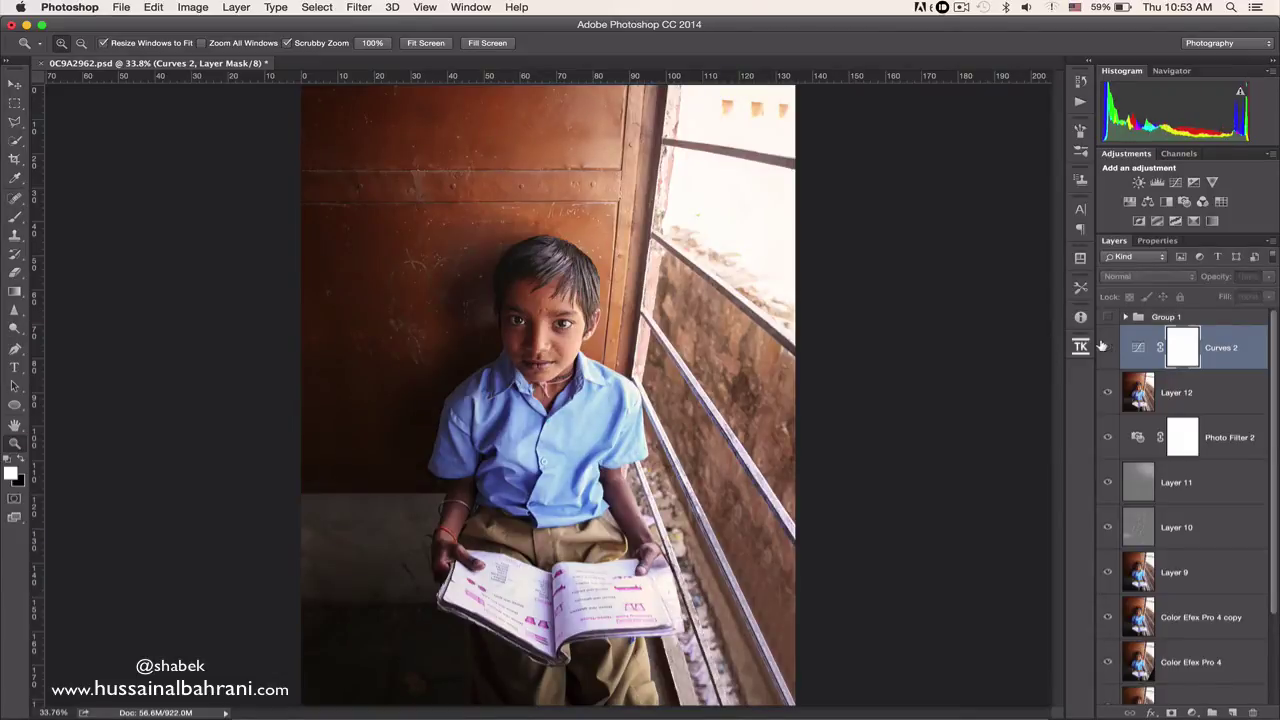
click(1104, 347)
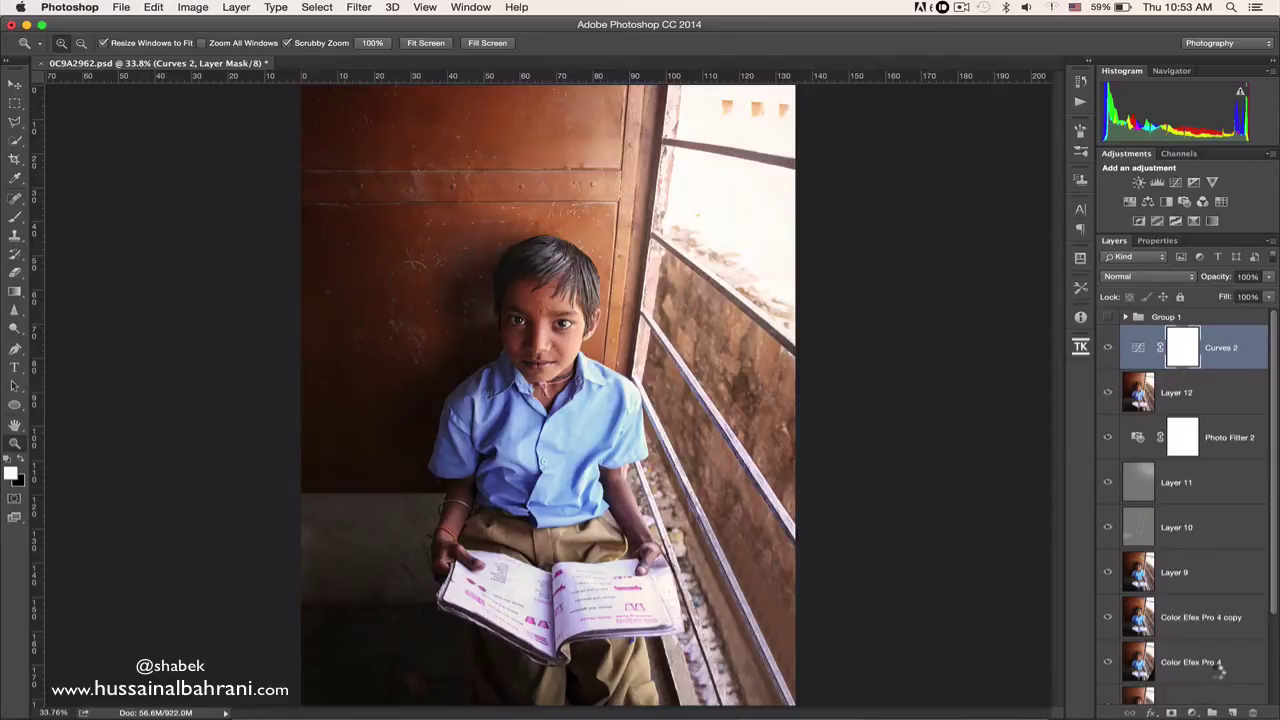
Stamp all visible layers into Layer 13 and zoom to 200% on the boy's face
key(super+alt+shift+e)
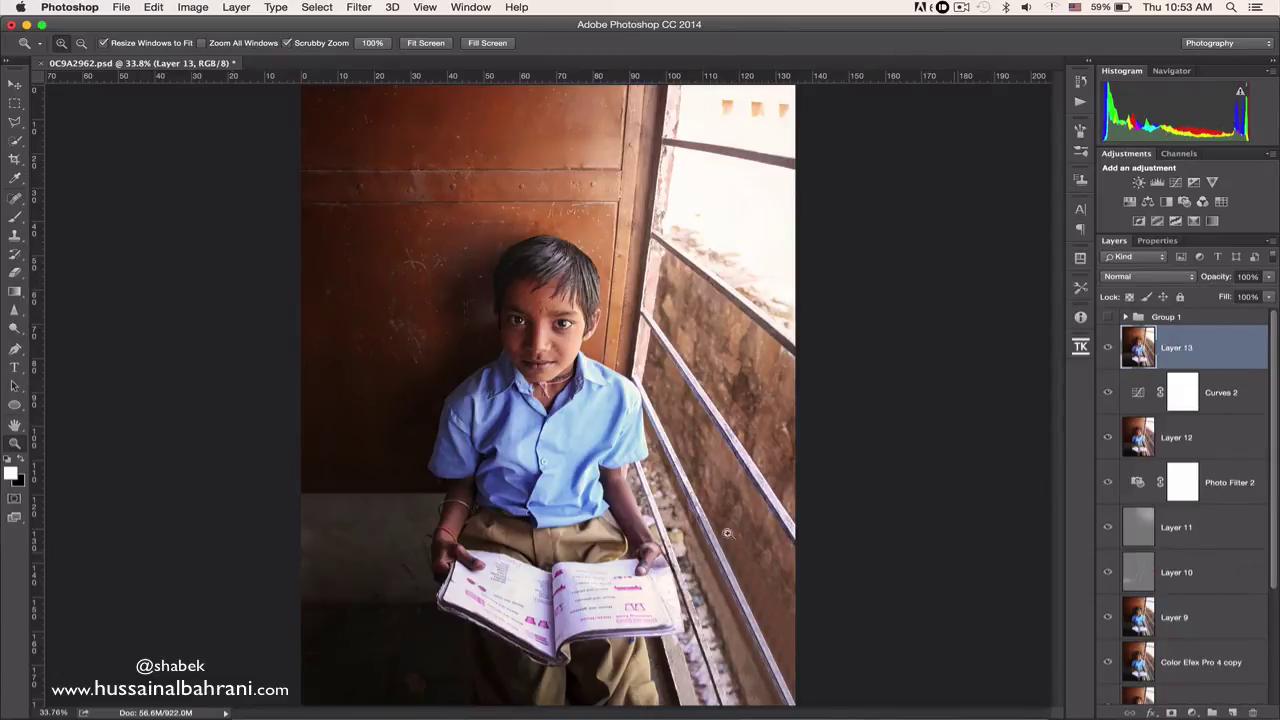
click(16, 218)
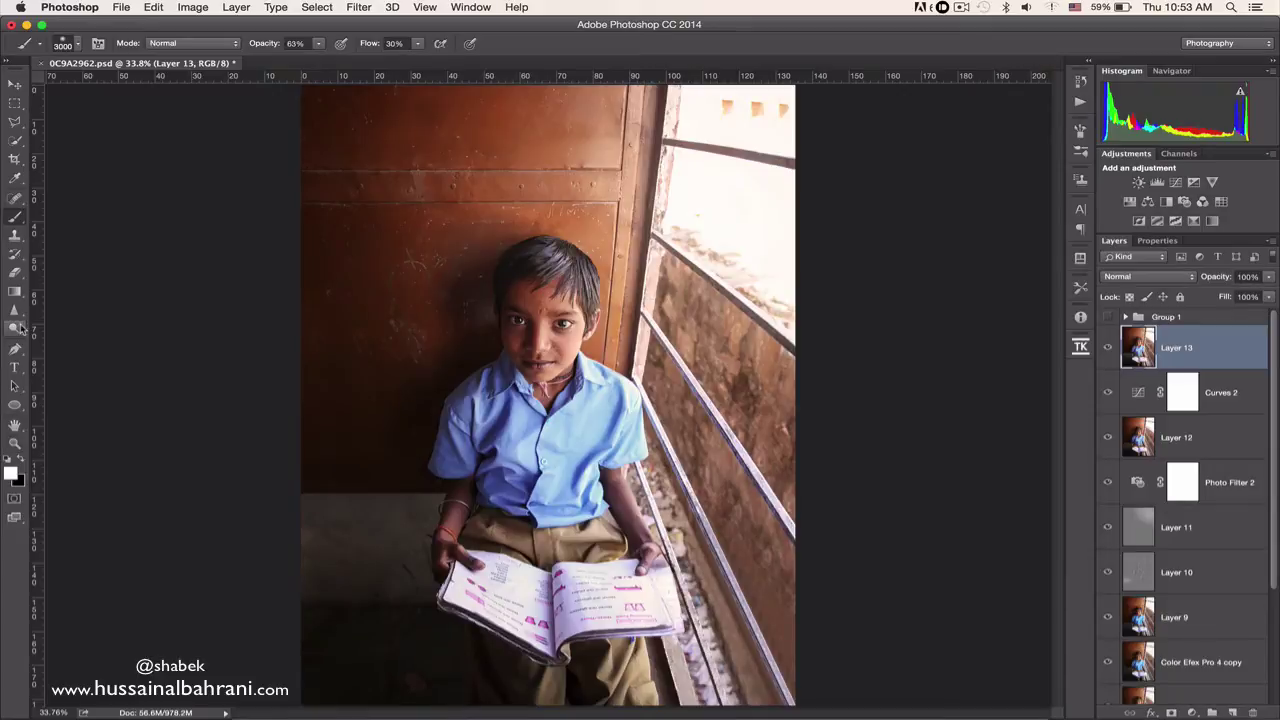
click(14, 443)
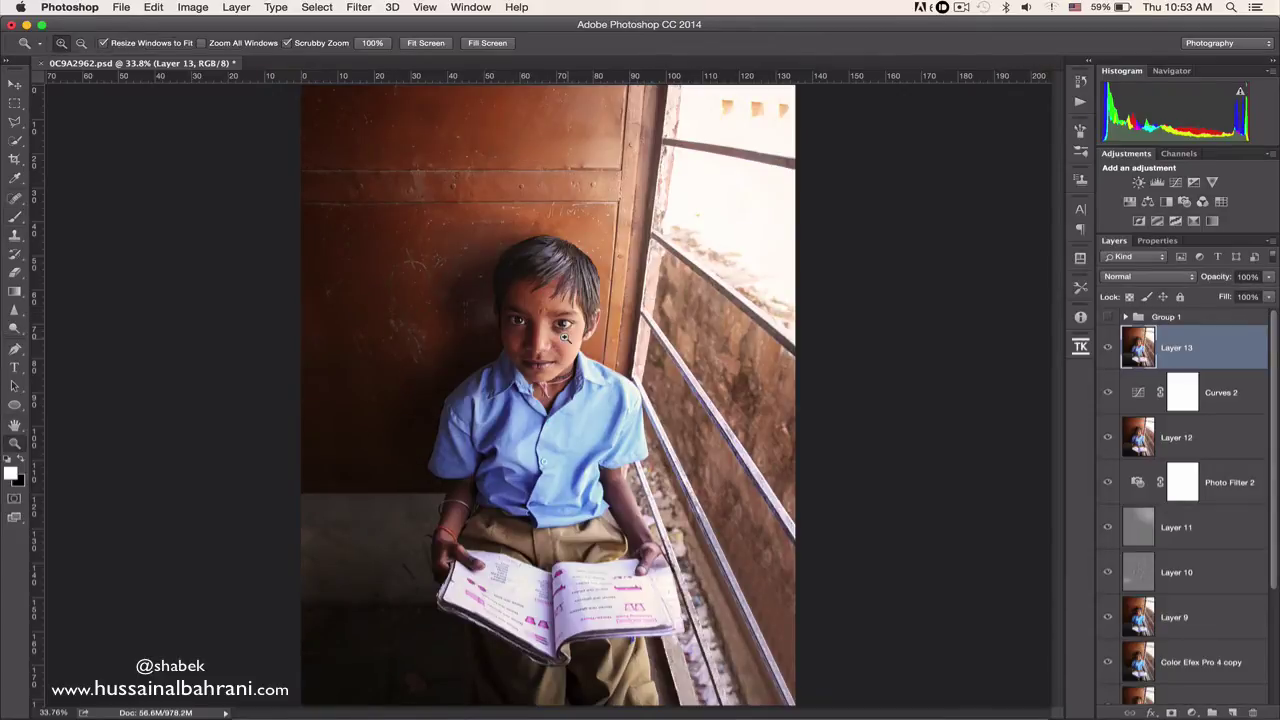
drag(503, 320, 735, 345)
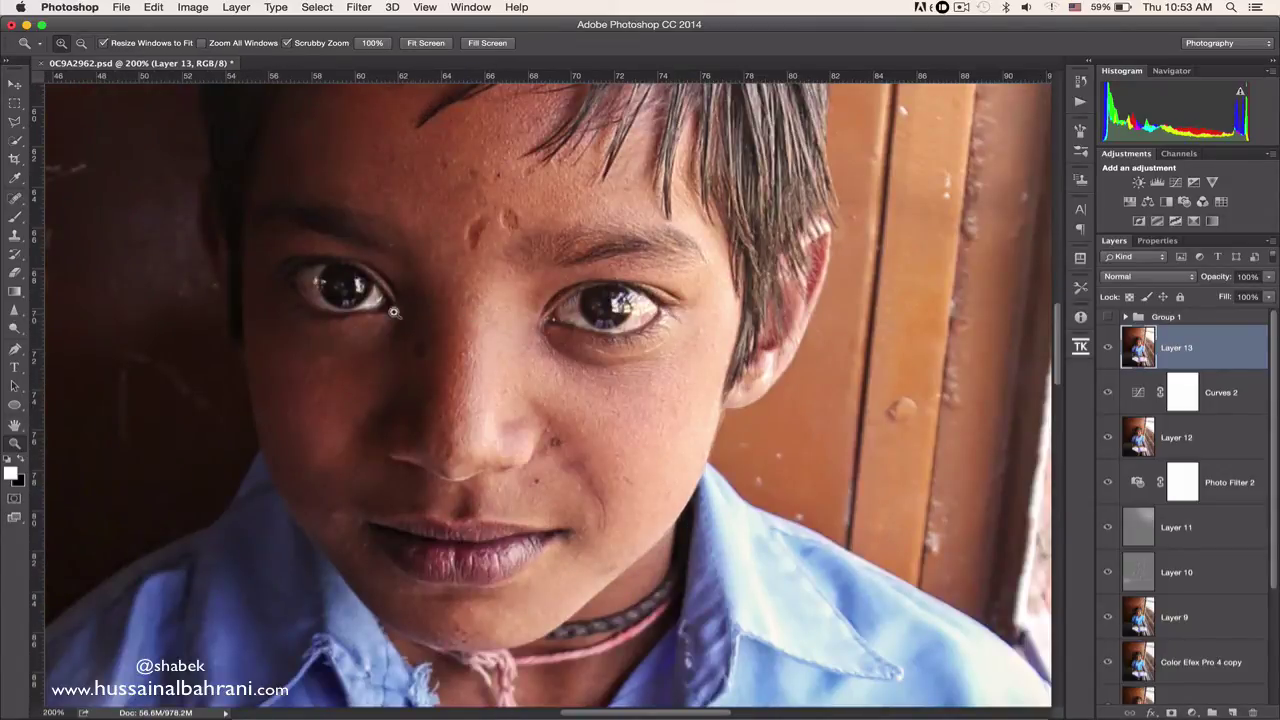
drag(427, 317, 471, 309)
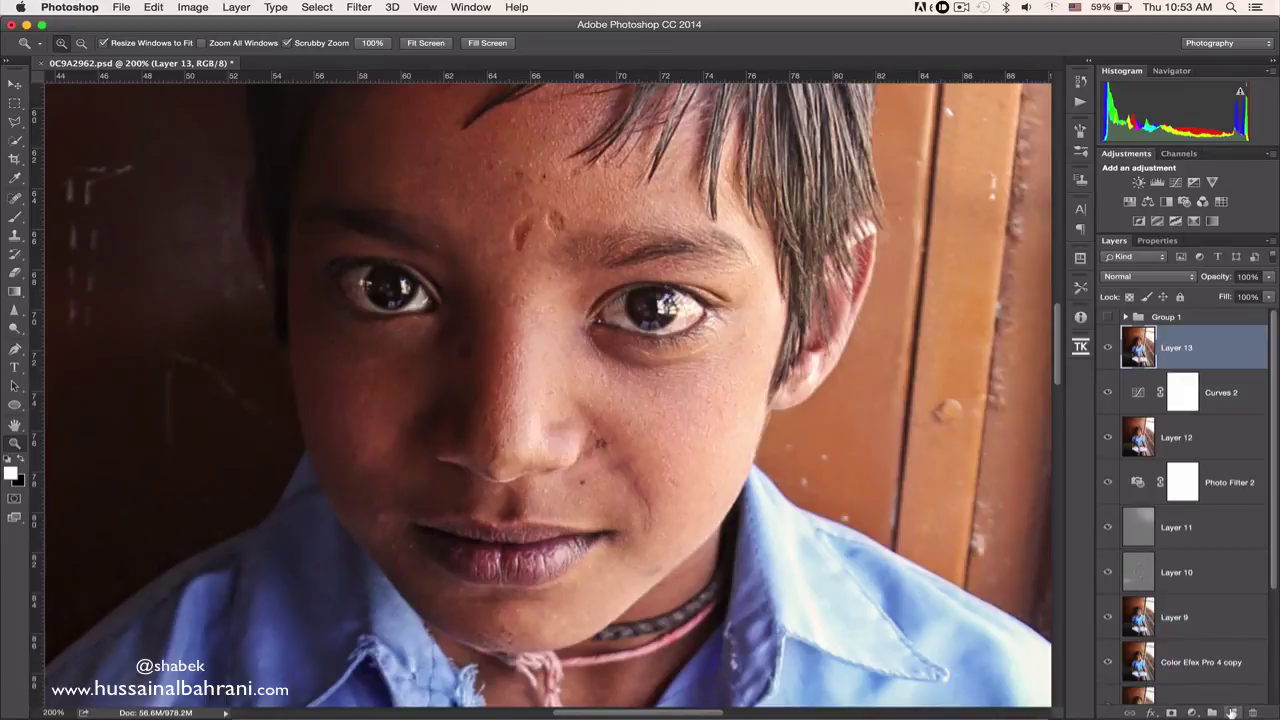
Select the Burn tool at brush size 70 and add an empty Layer 14
click(16, 336)
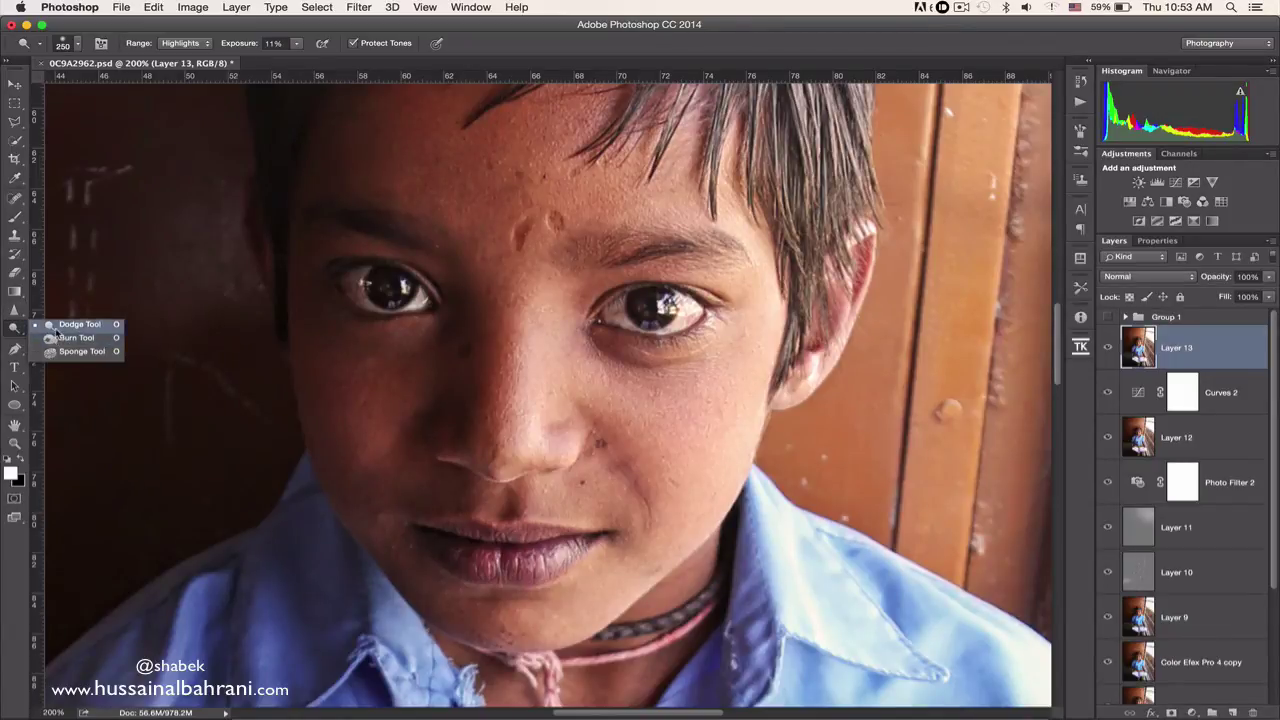
click(55, 338)
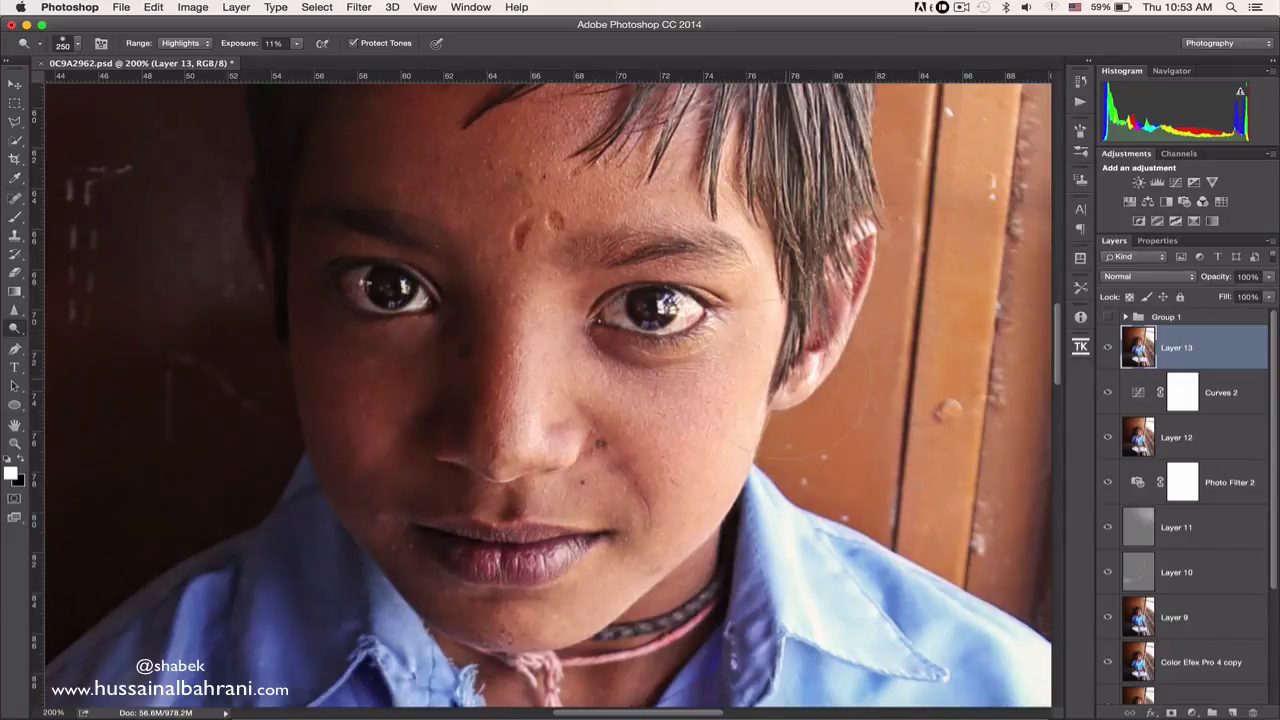
key(bracketleft)
key(bracketleft)
key(bracketleft)
key(bracketleft)
key(bracketleft)
key(bracketleft)
click(1230, 712)
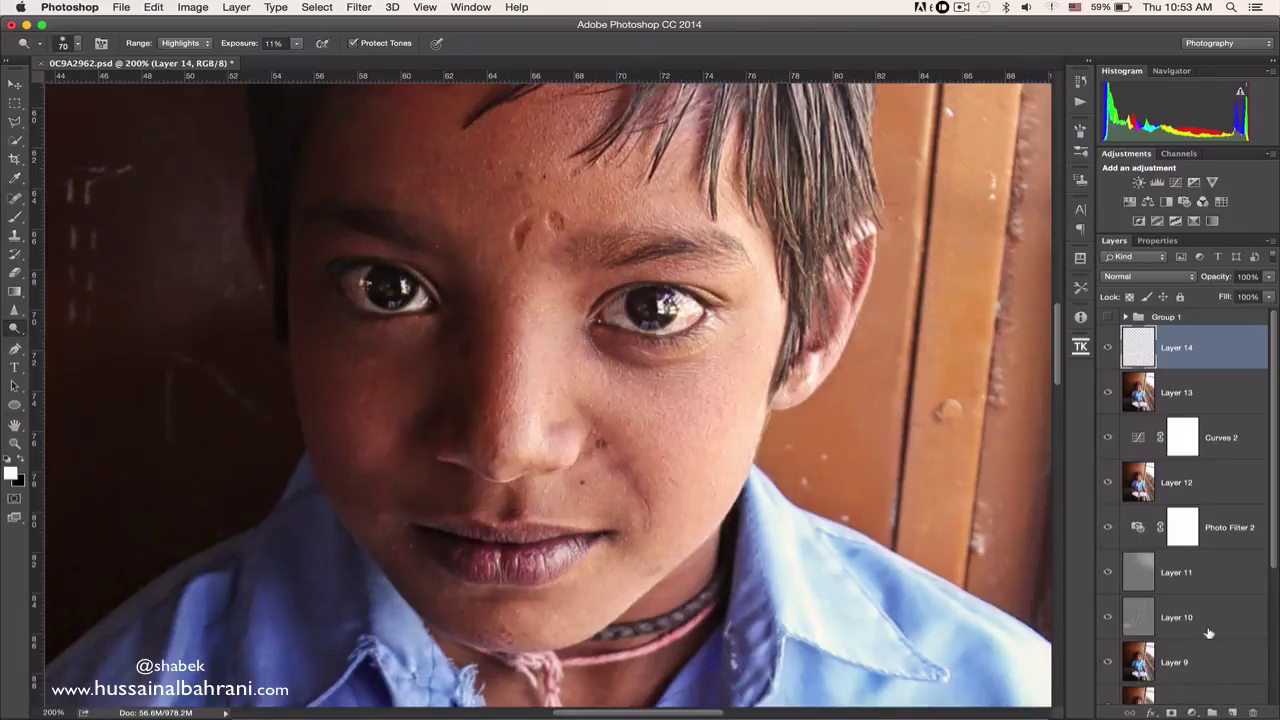
Fill Layer 14 with 50% gray, blend it as Soft Light, and shrink the brush to 50
key(shift+F5)
key(Return)
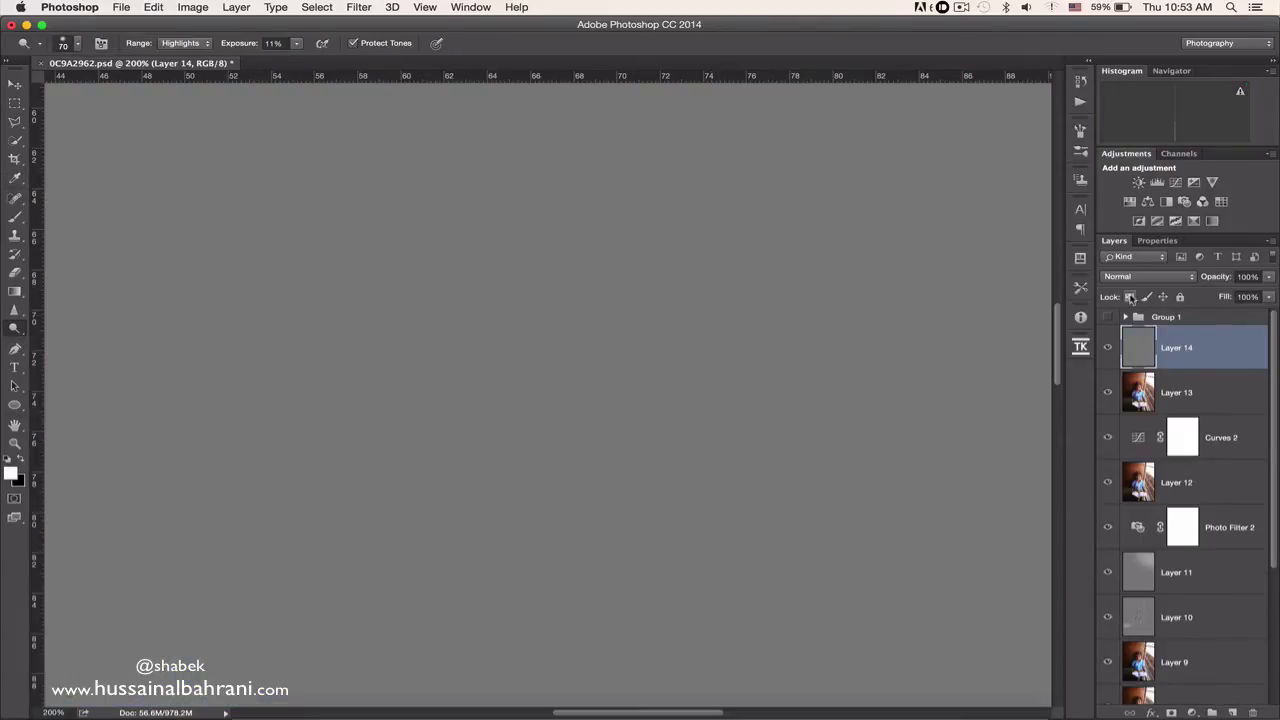
click(1138, 279)
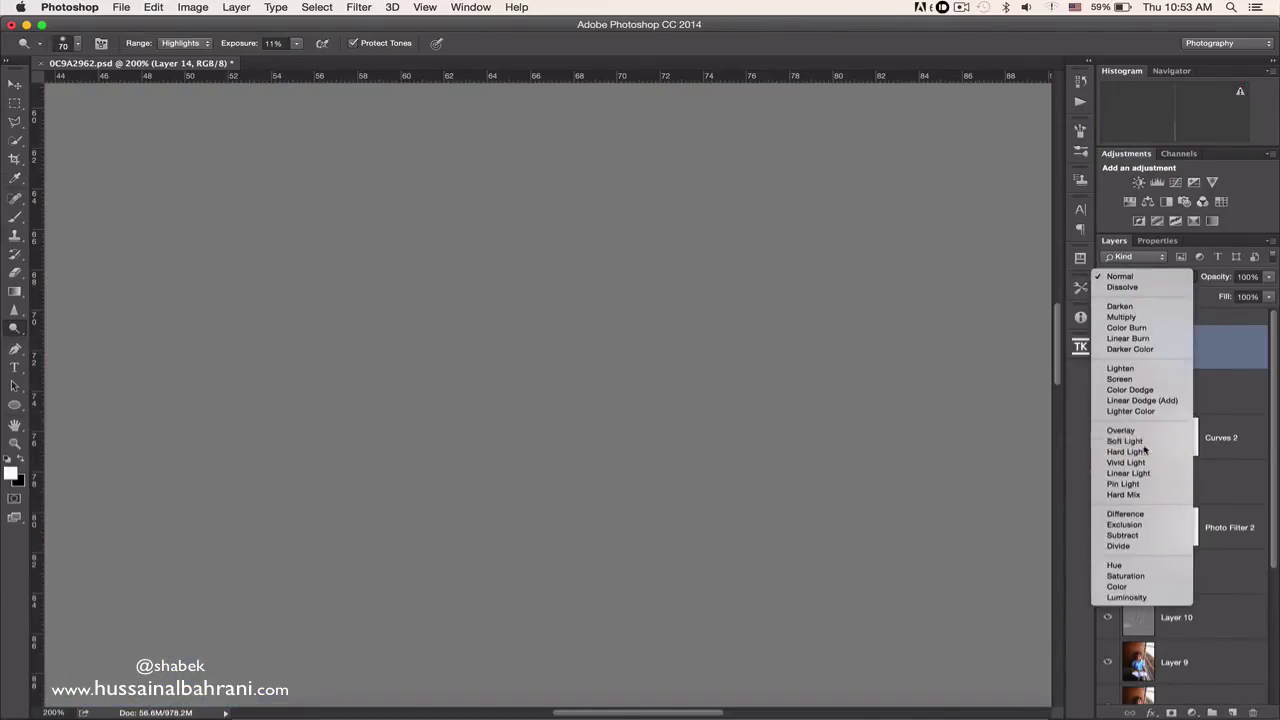
click(1125, 441)
key(bracketleft)
key(bracketleft)
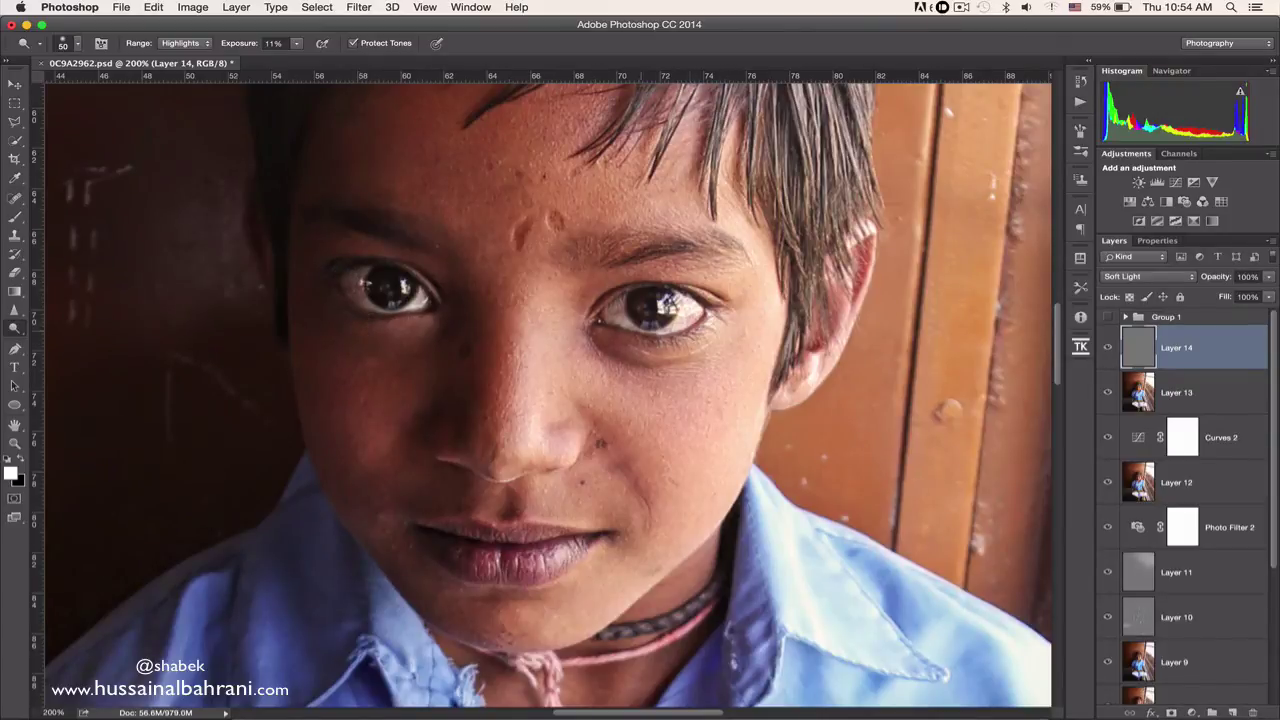
click(16, 313)
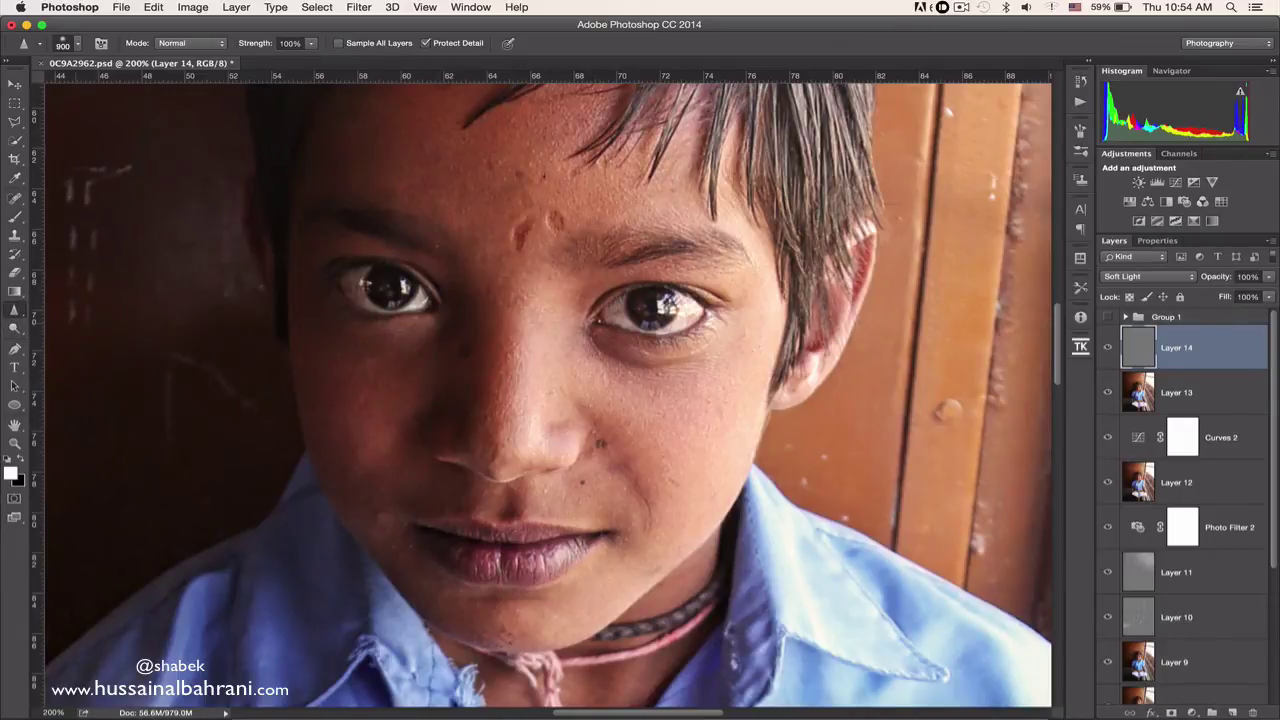
Compare Layer 14 on and off at full-photo view, then stamp visible into Layer 15
key(z)
alt+click(807, 327)
alt+click(807, 327)
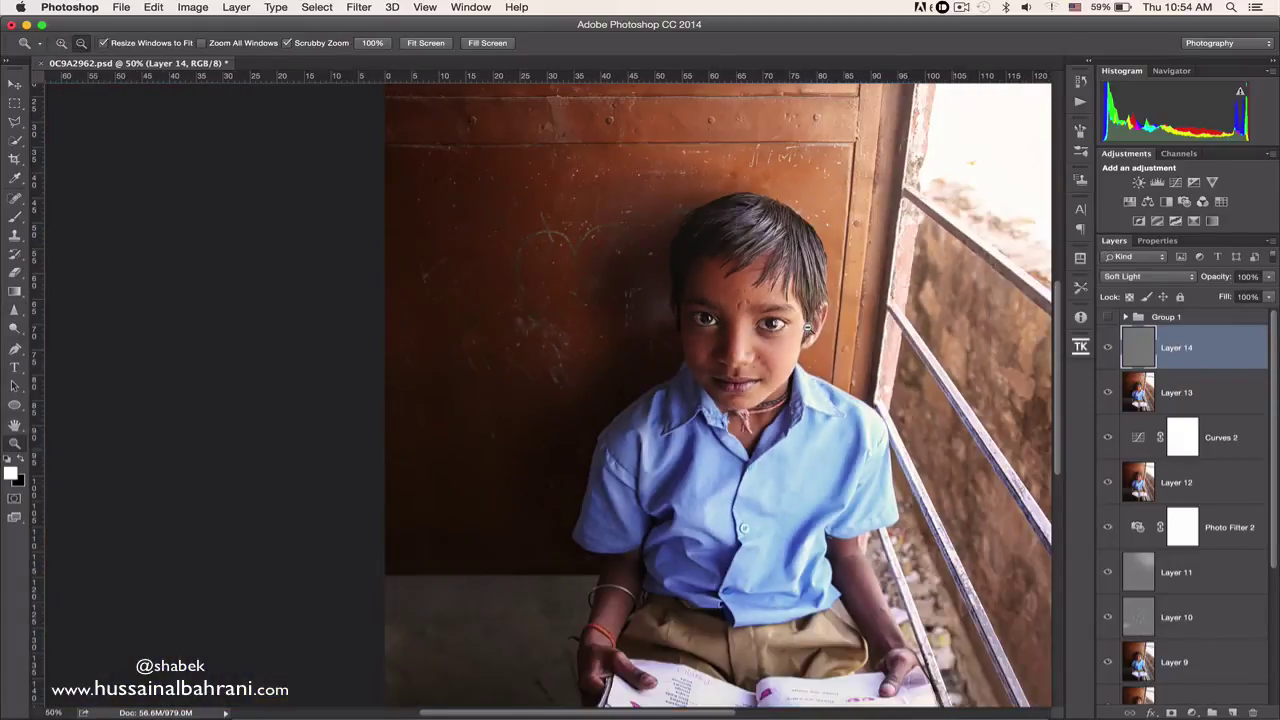
alt+click(857, 346)
alt+click(857, 346)
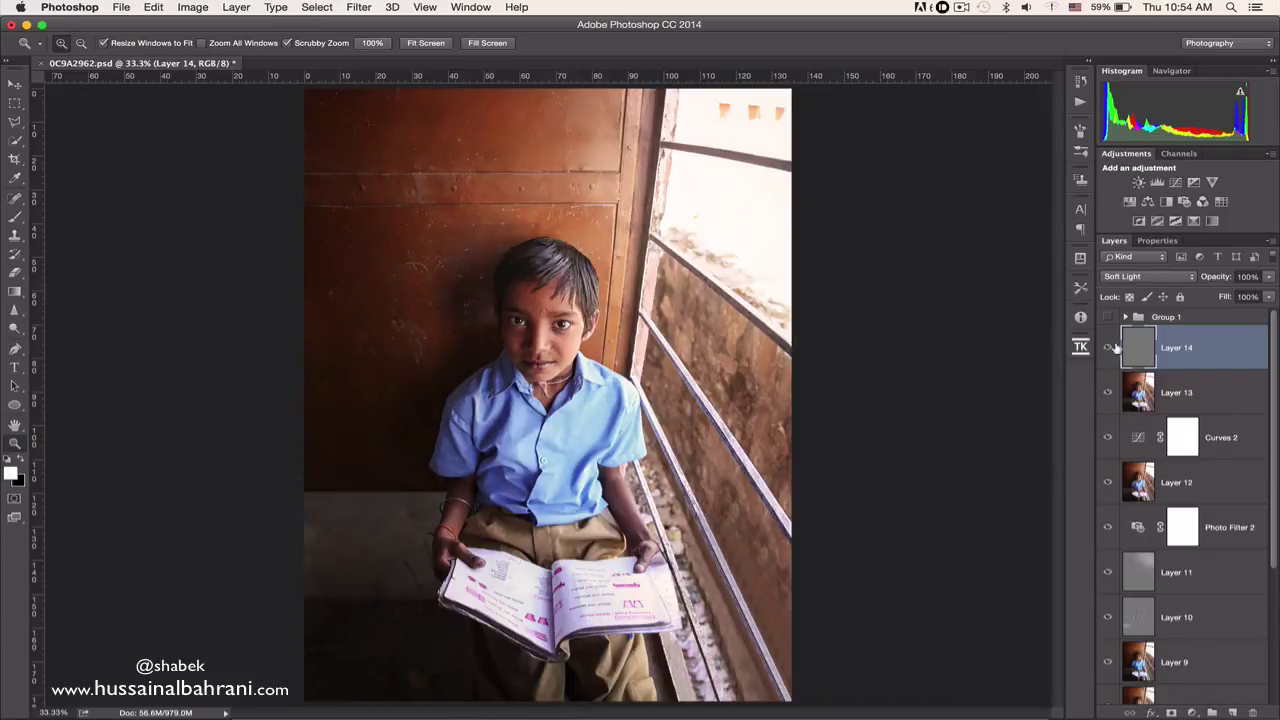
click(1108, 347)
click(1108, 347)
click(1108, 347)
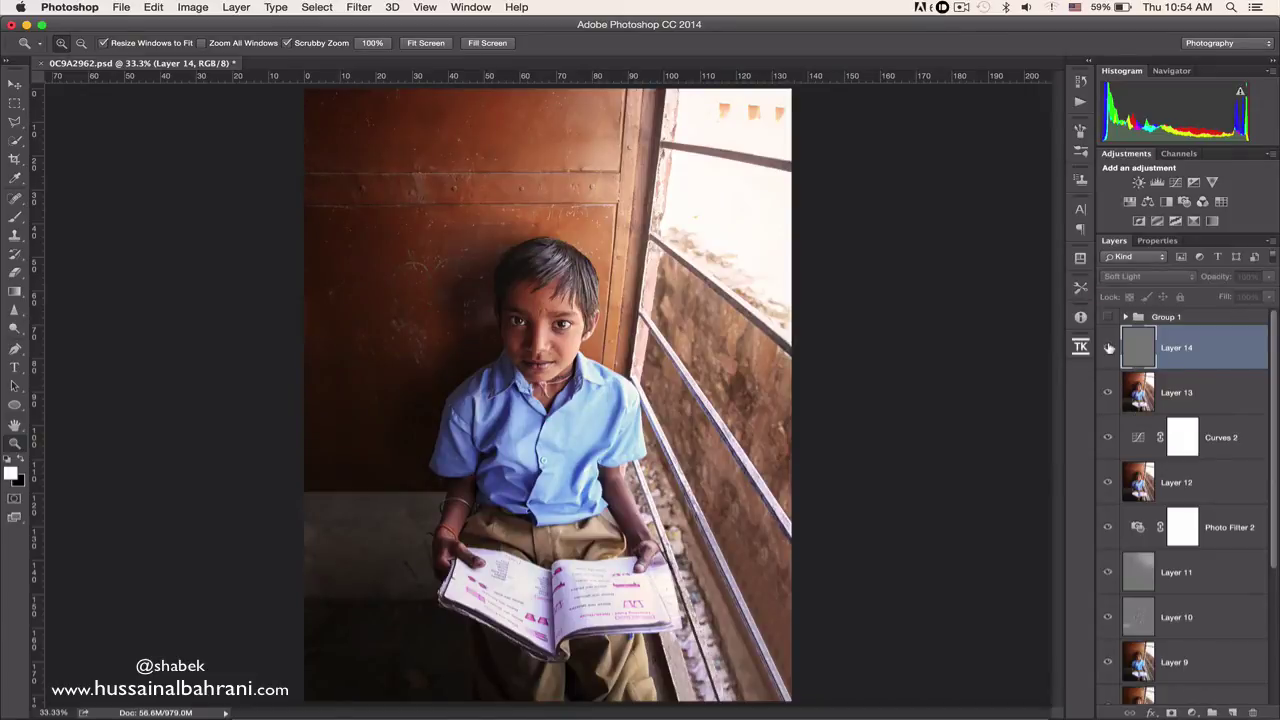
click(1108, 347)
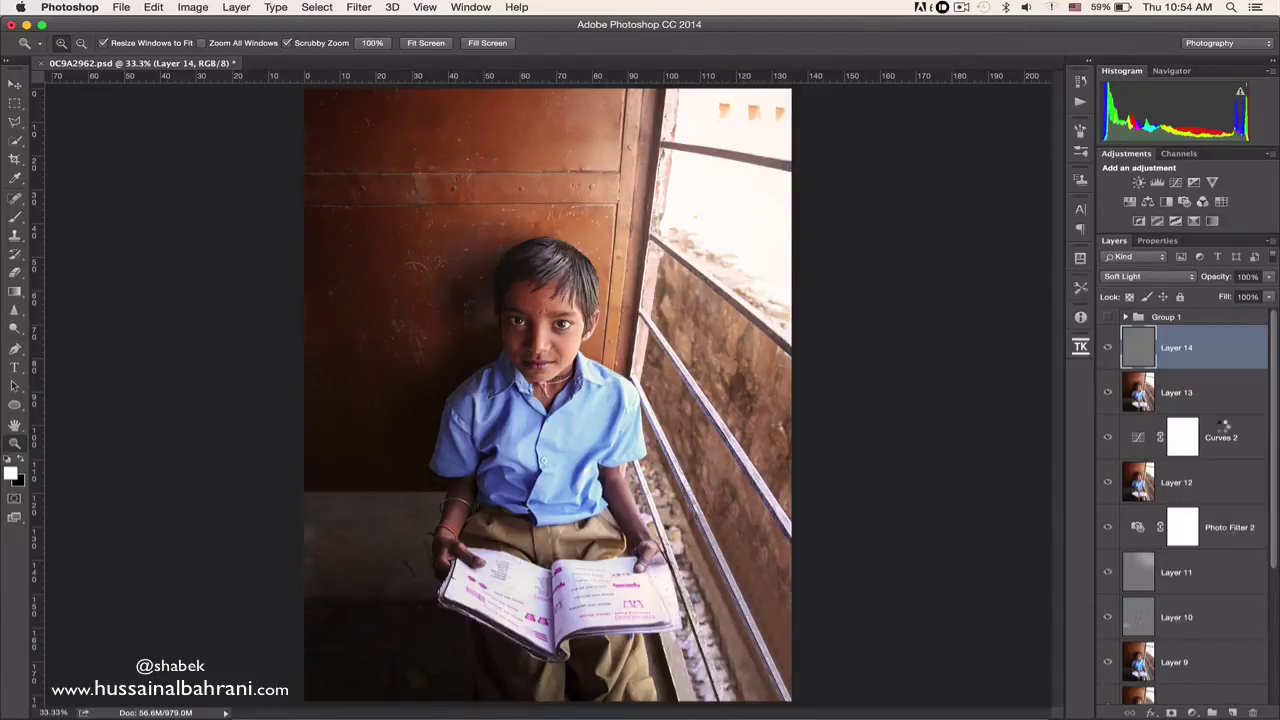
key(super+alt+shift+e)
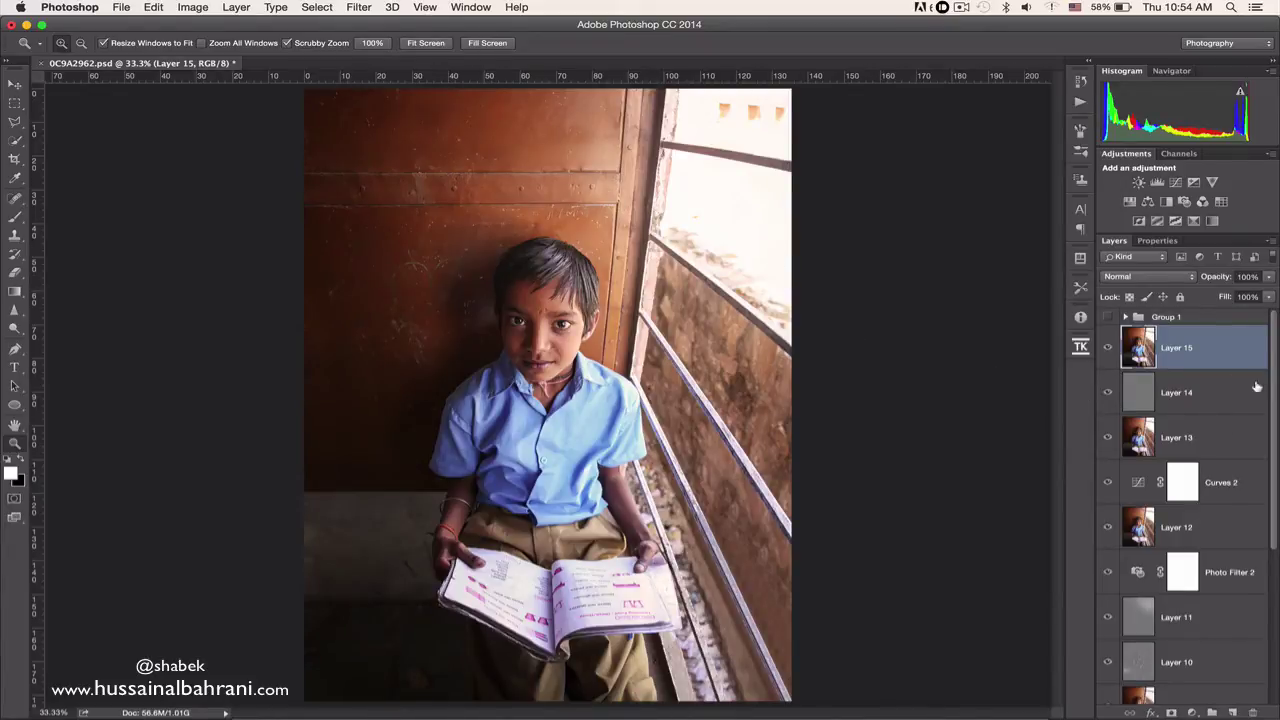
Duplicate Layer 15 and run a High Pass filter at radius 5 on the copy
drag(1214, 351, 1234, 710)
scroll(1235, 645, down, 5)
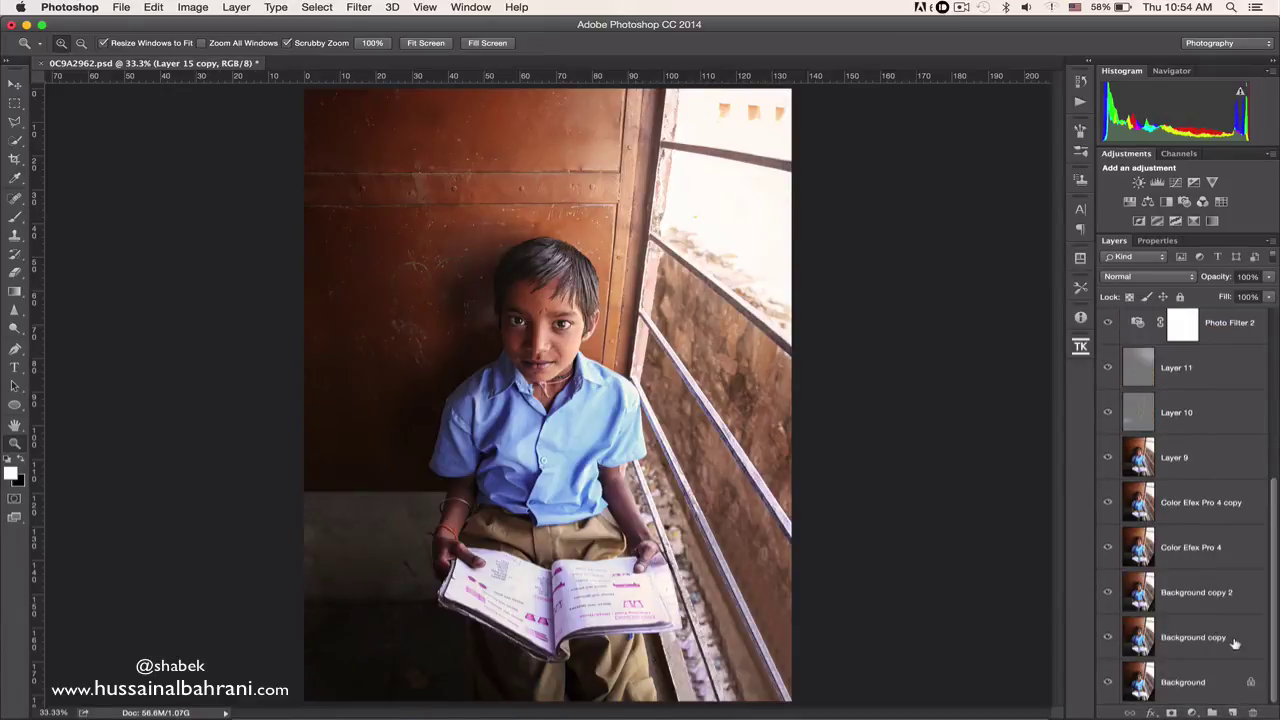
scroll(1236, 642, up, 5)
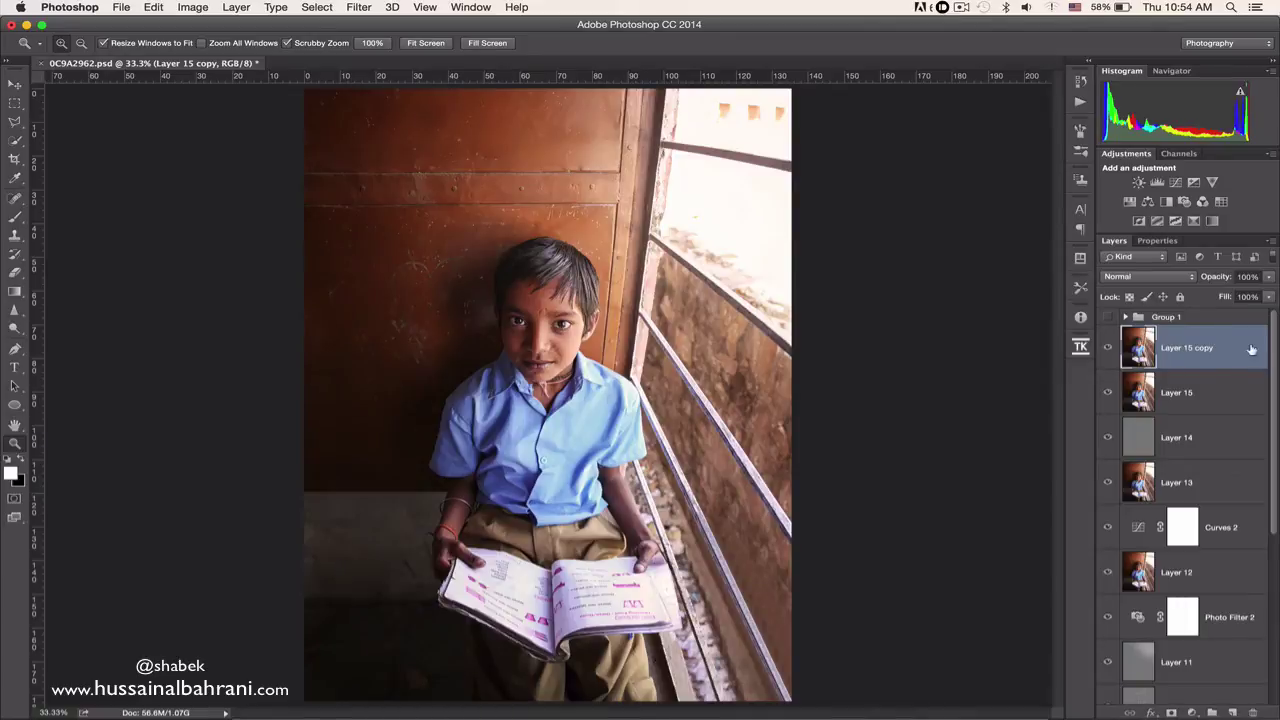
click(359, 7)
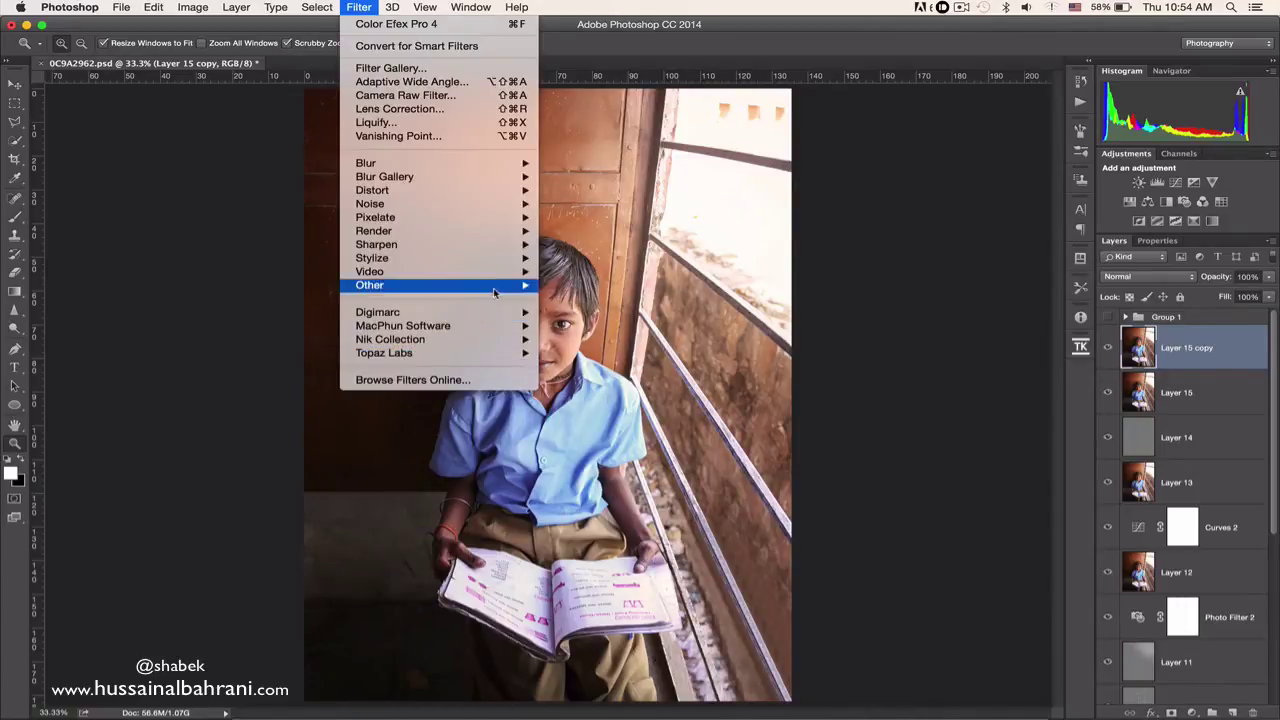
mouse_move(495, 287)
click(584, 298)
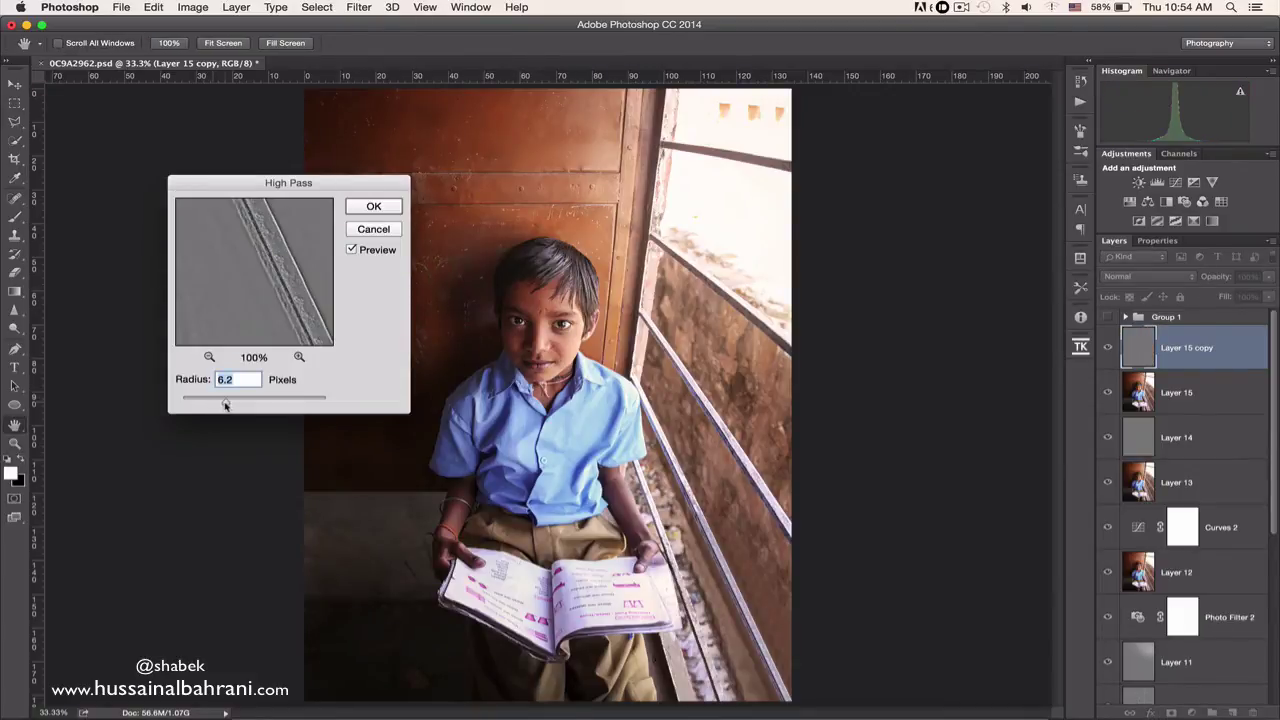
drag(226, 405, 221, 405)
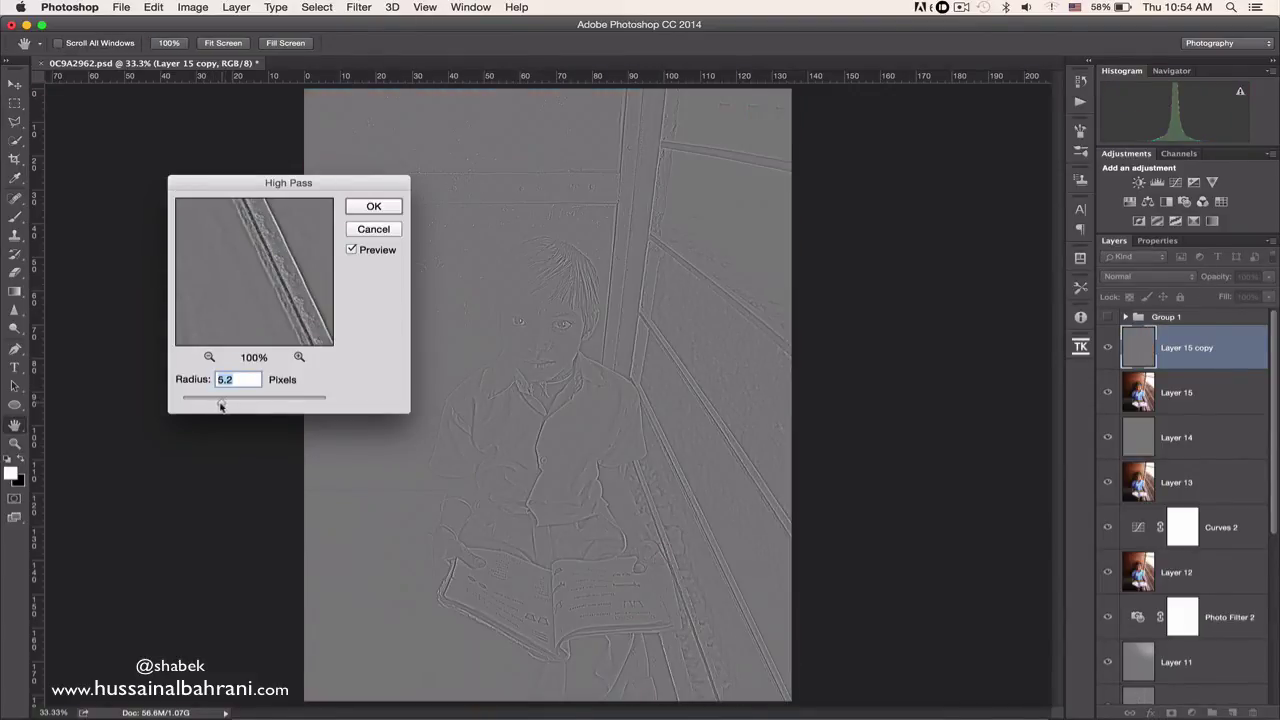
click(370, 206)
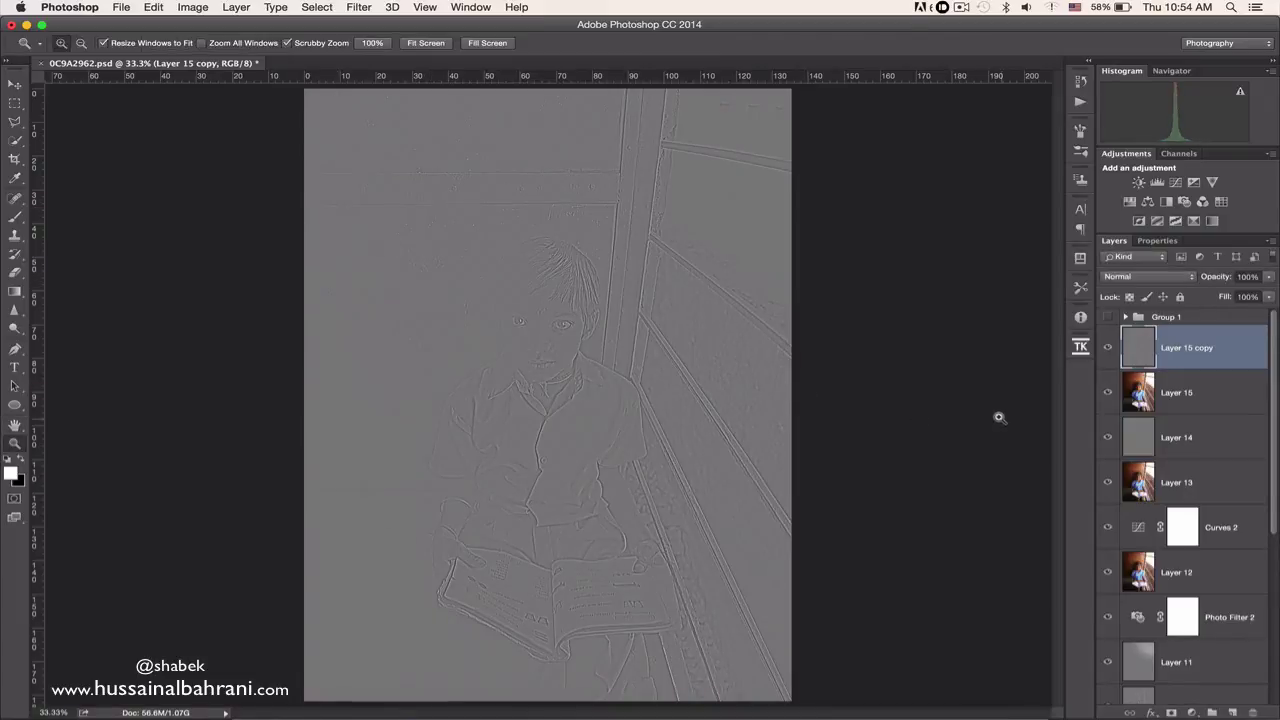
Blend the high-pass copy in Soft Light after trying Vivid and Hard Light at 100%
click(1191, 279)
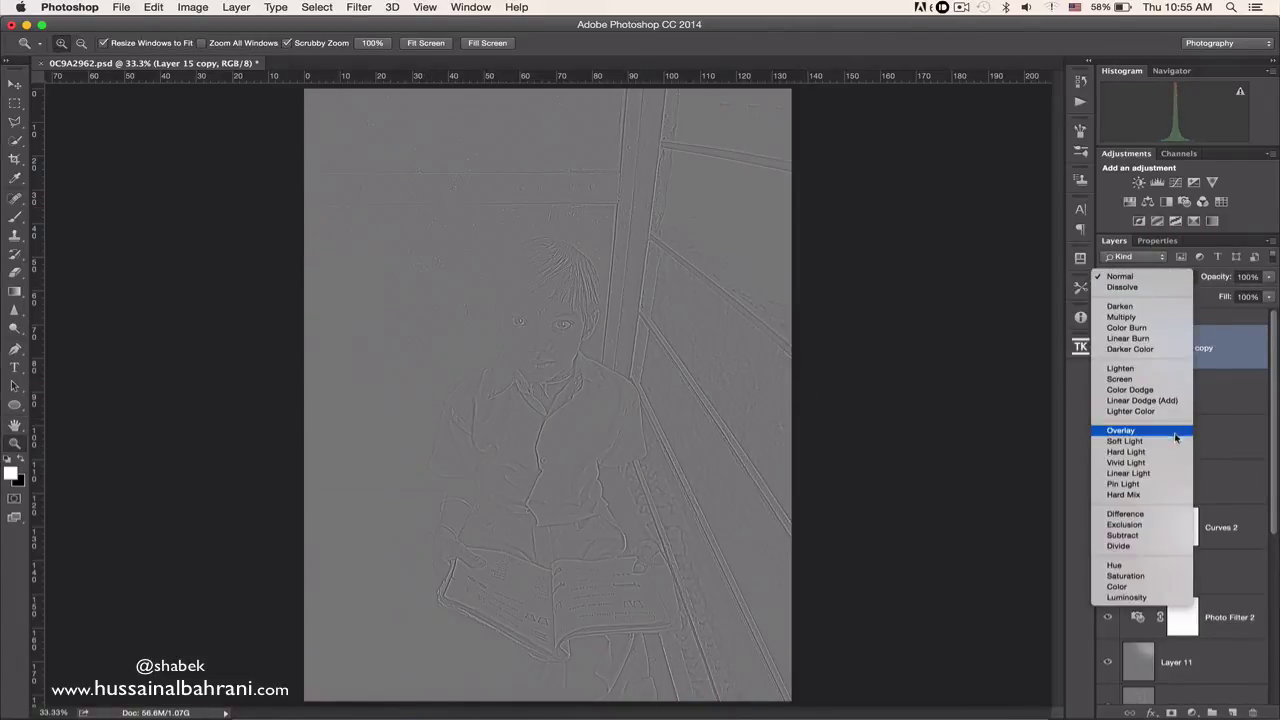
click(1176, 463)
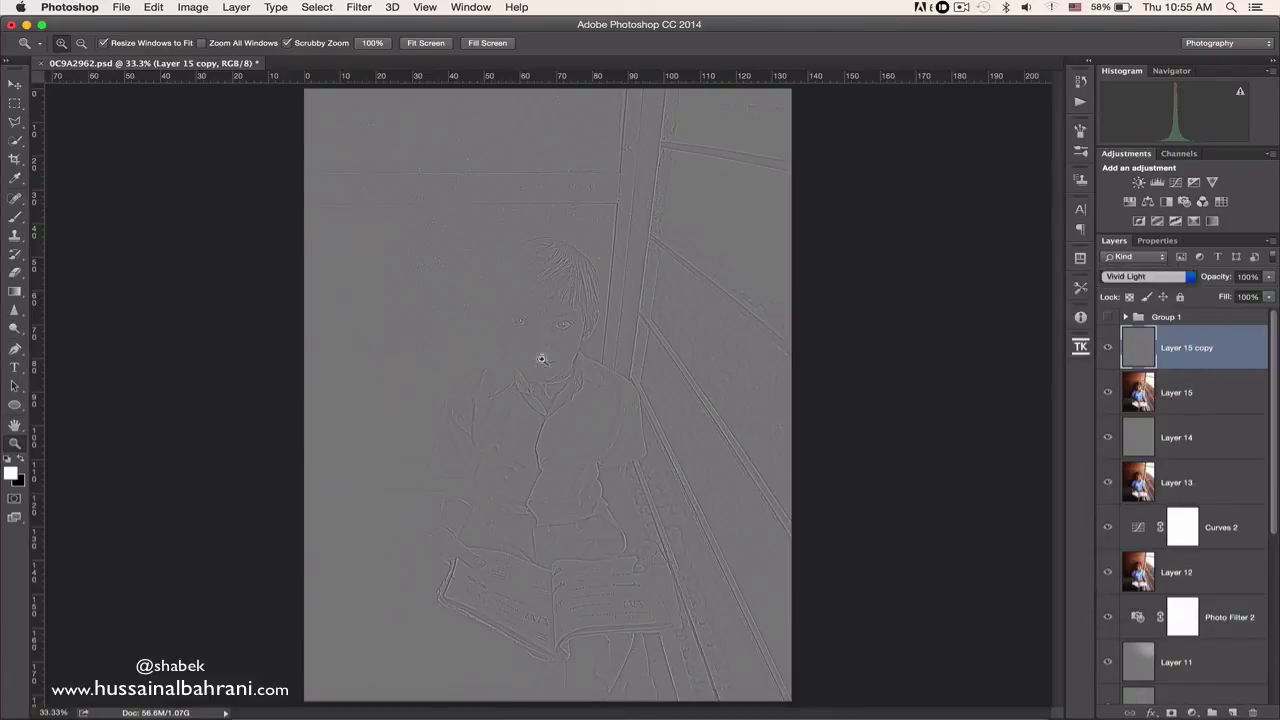
click(545, 338)
click(545, 338)
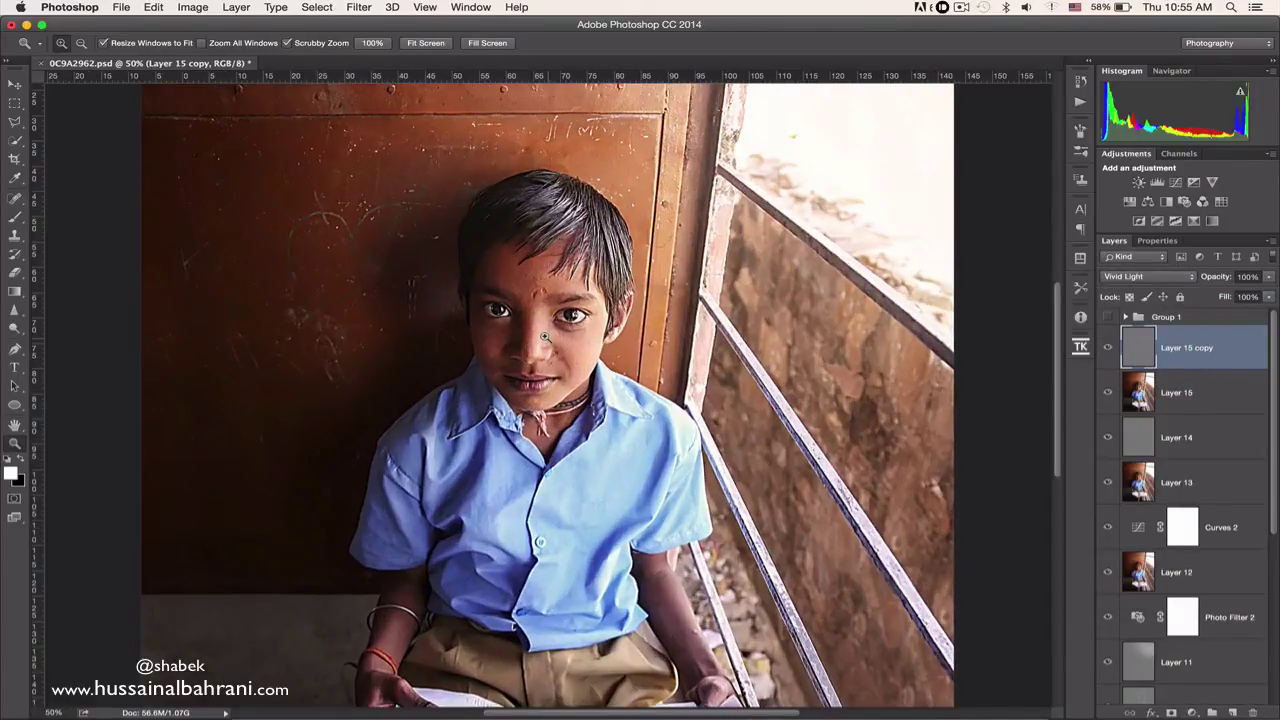
click(545, 338)
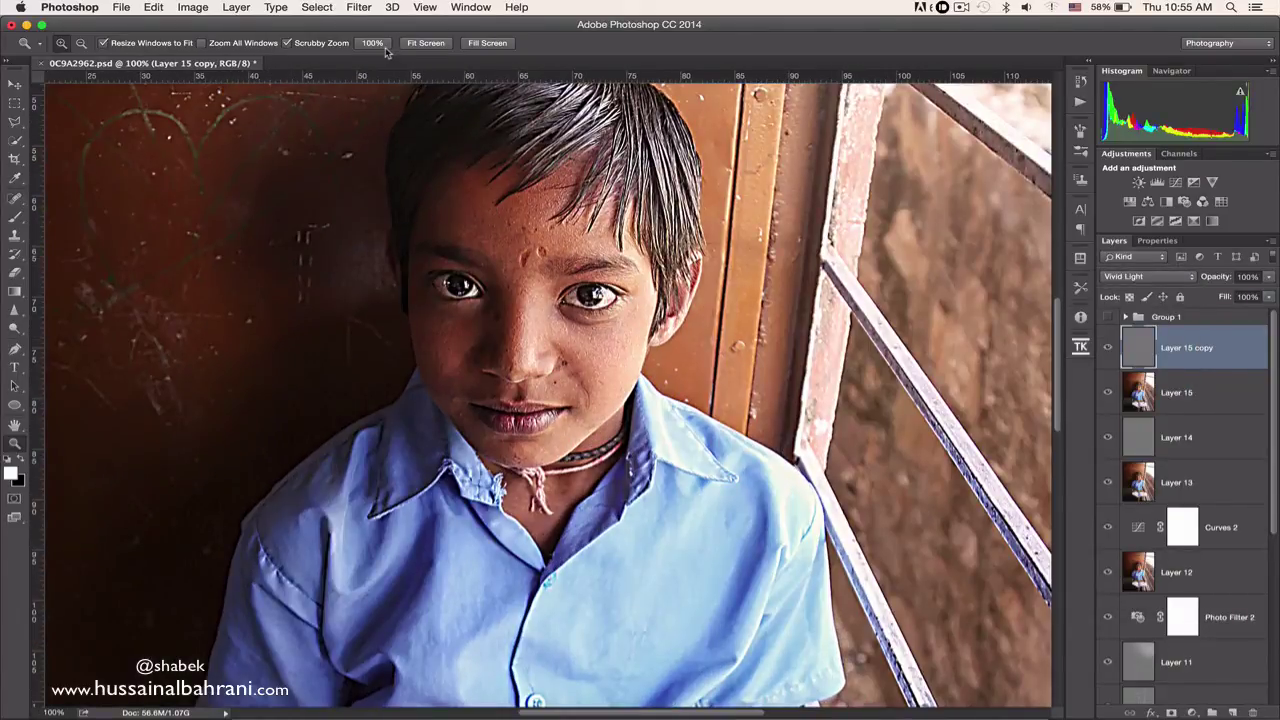
click(1150, 279)
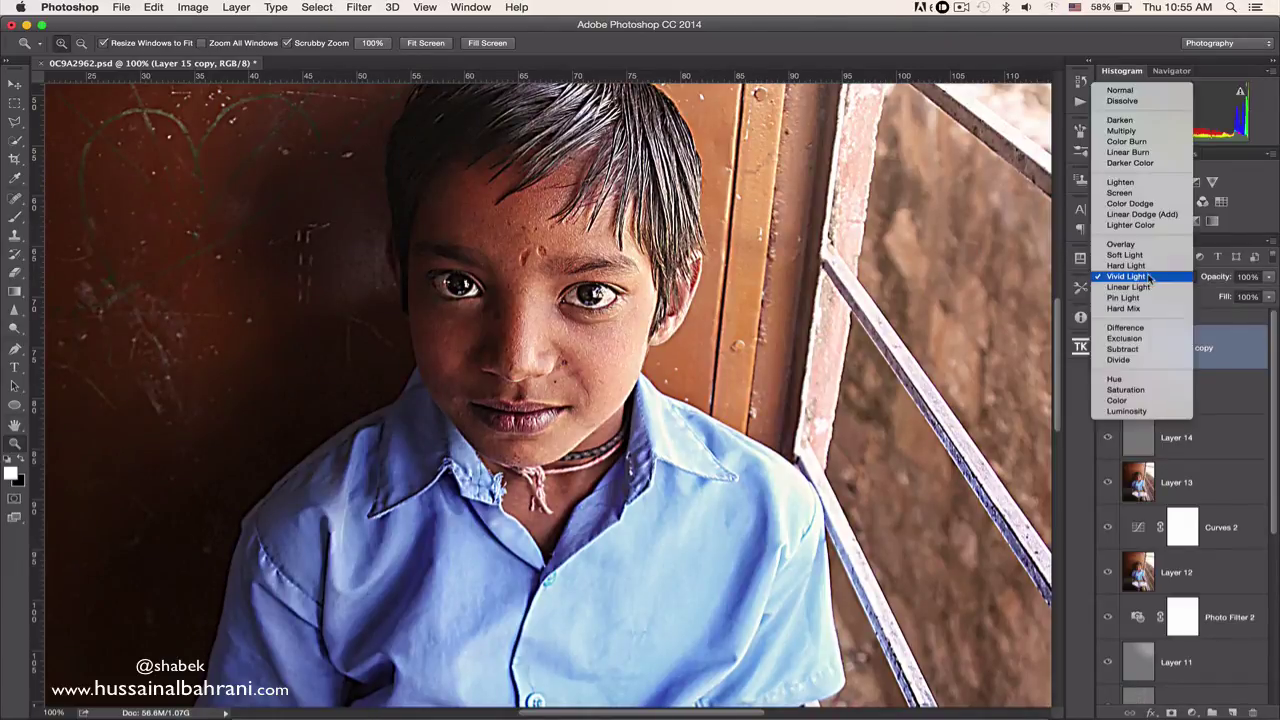
click(1150, 267)
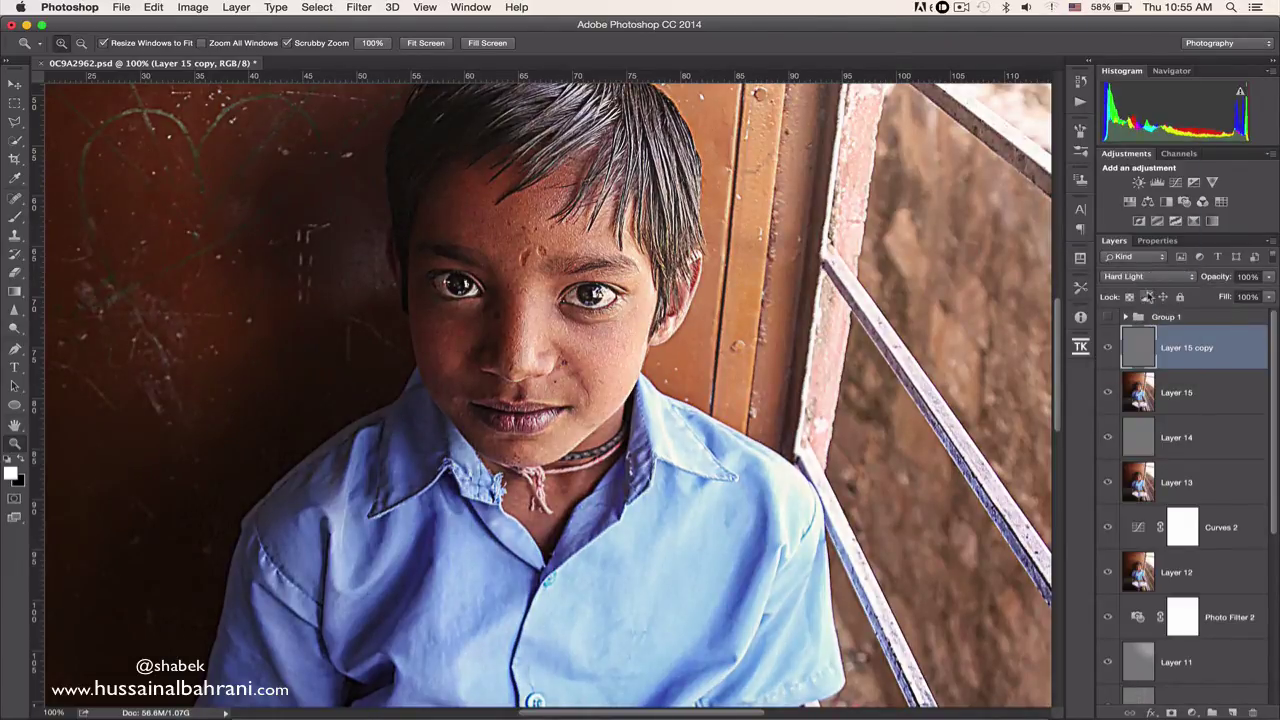
click(1148, 277)
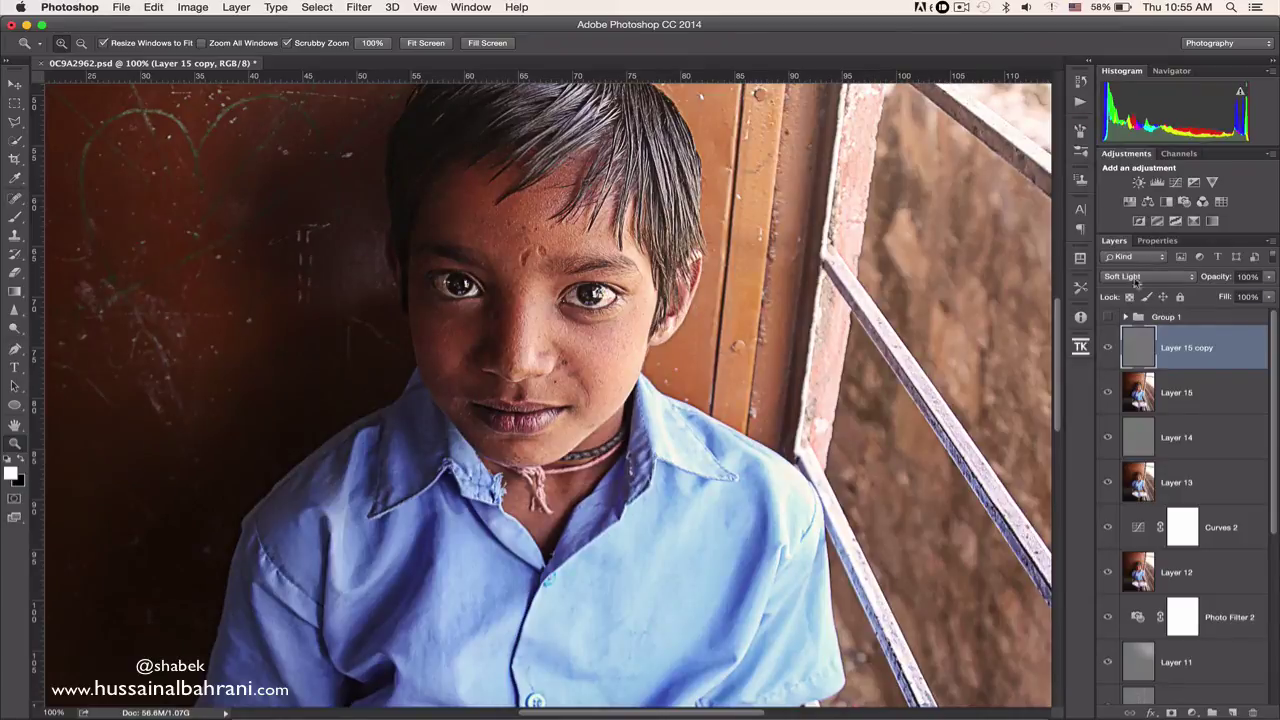
click(1108, 347)
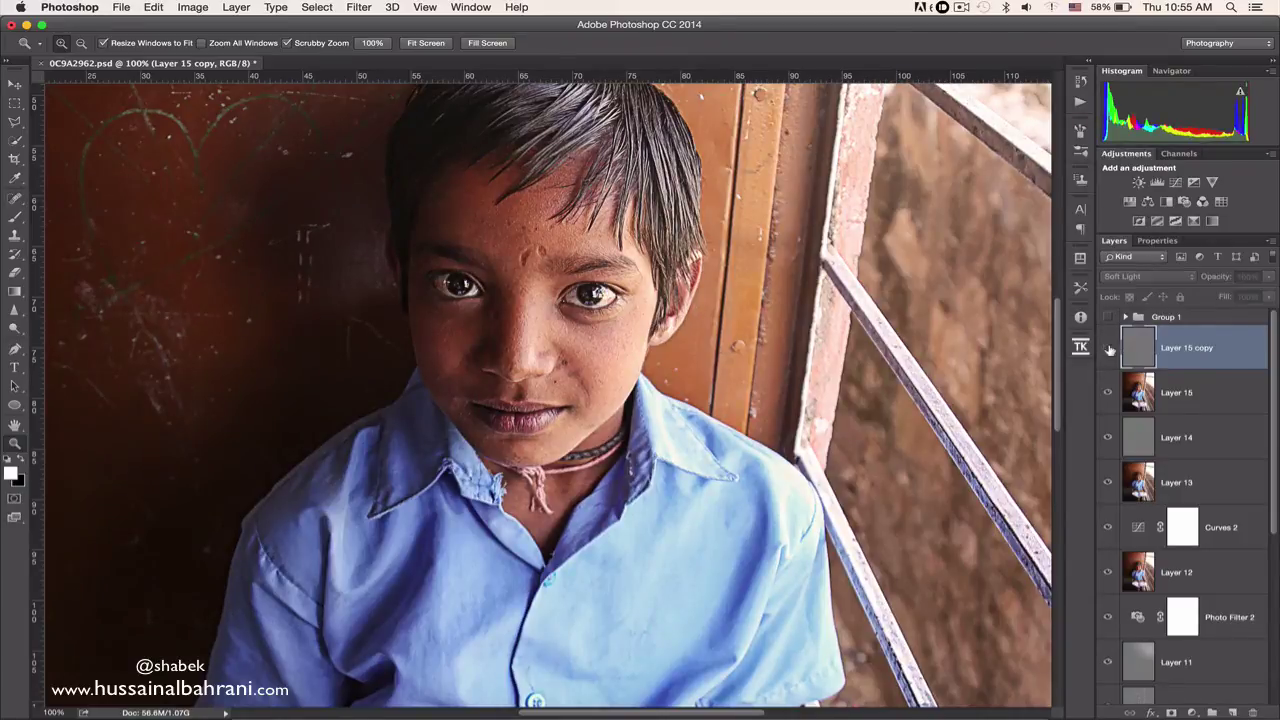
scroll(772, 309, up, 2)
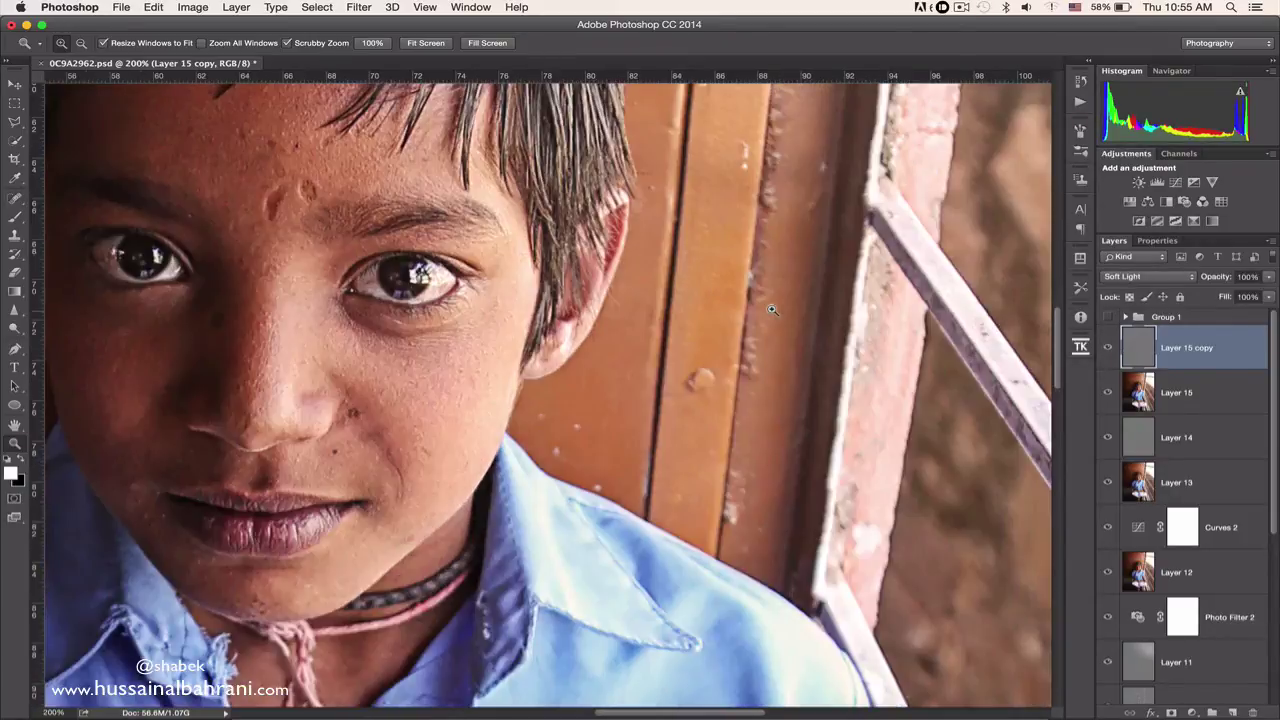
scroll(772, 309, down, 5)
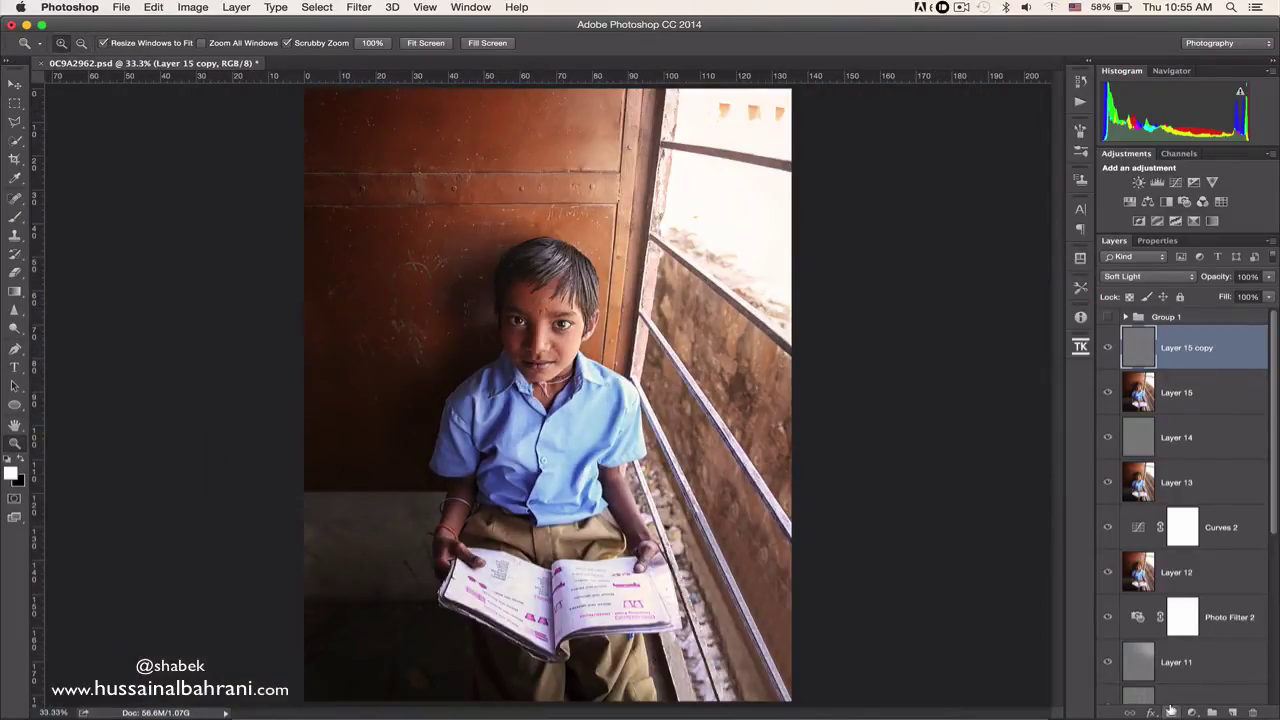
Add a black layer mask to Layer 15 copy and zoom to 200% on the eyes
alt+click(1171, 711)
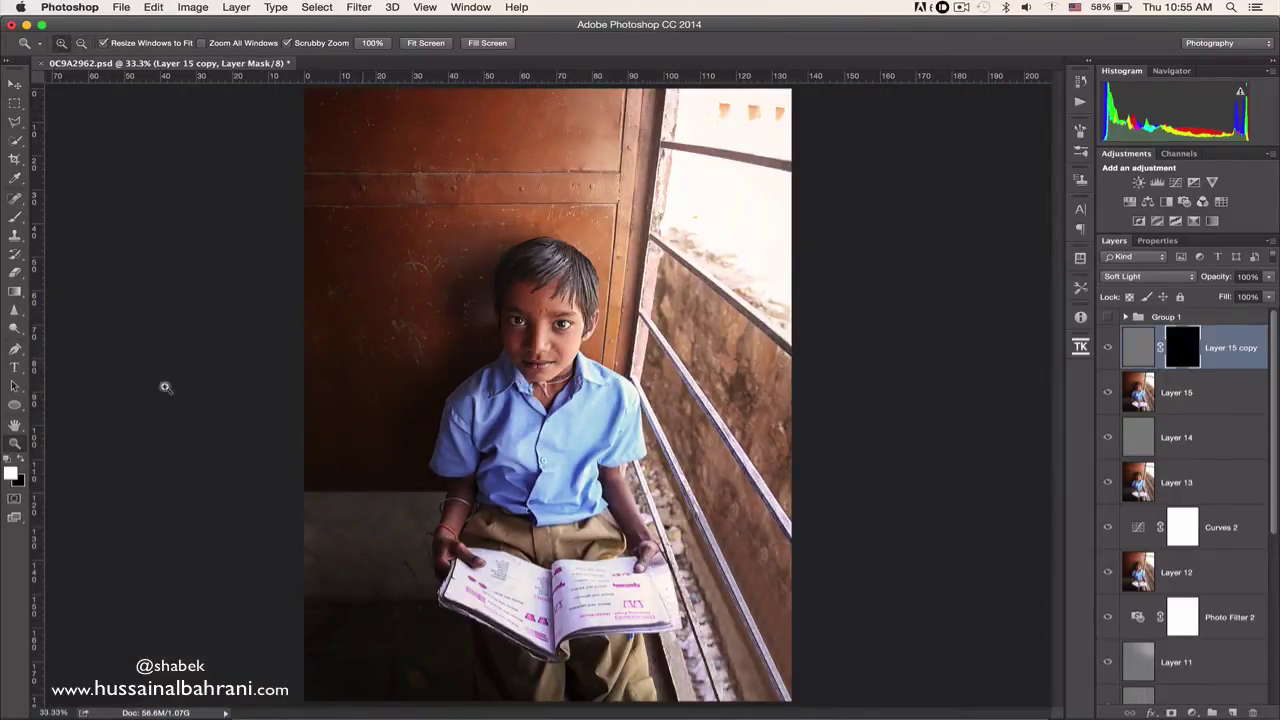
click(15, 218)
key(z)
click(451, 329)
click(451, 329)
click(855, 285)
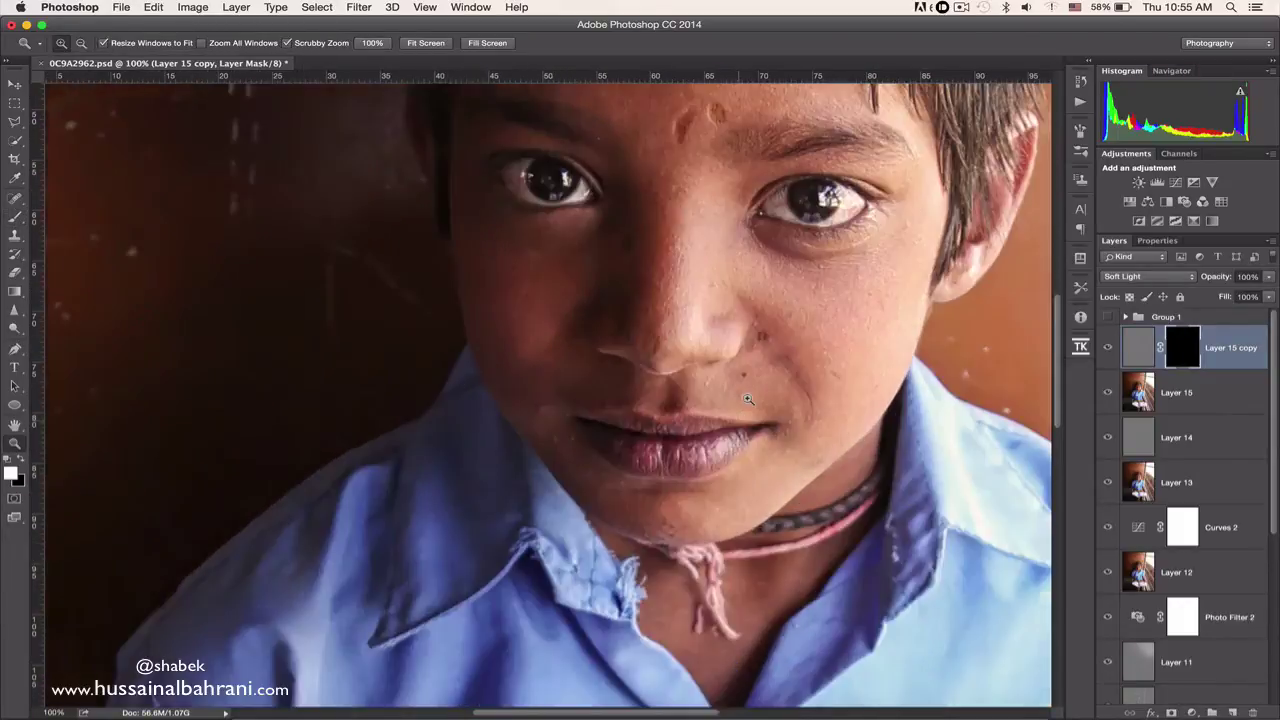
scroll(855, 285, up, 3)
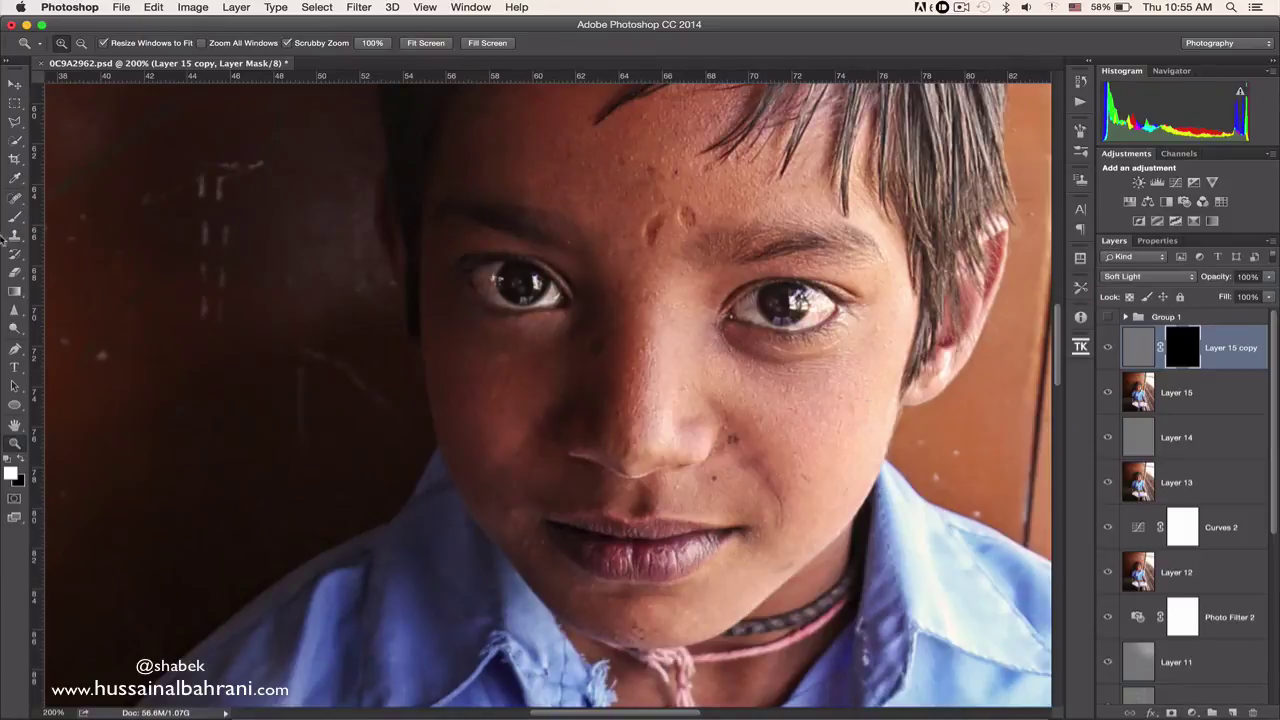
Paint white over both eyes with a small, low-opacity brush to reveal the sharpening
click(15, 199)
key(b)
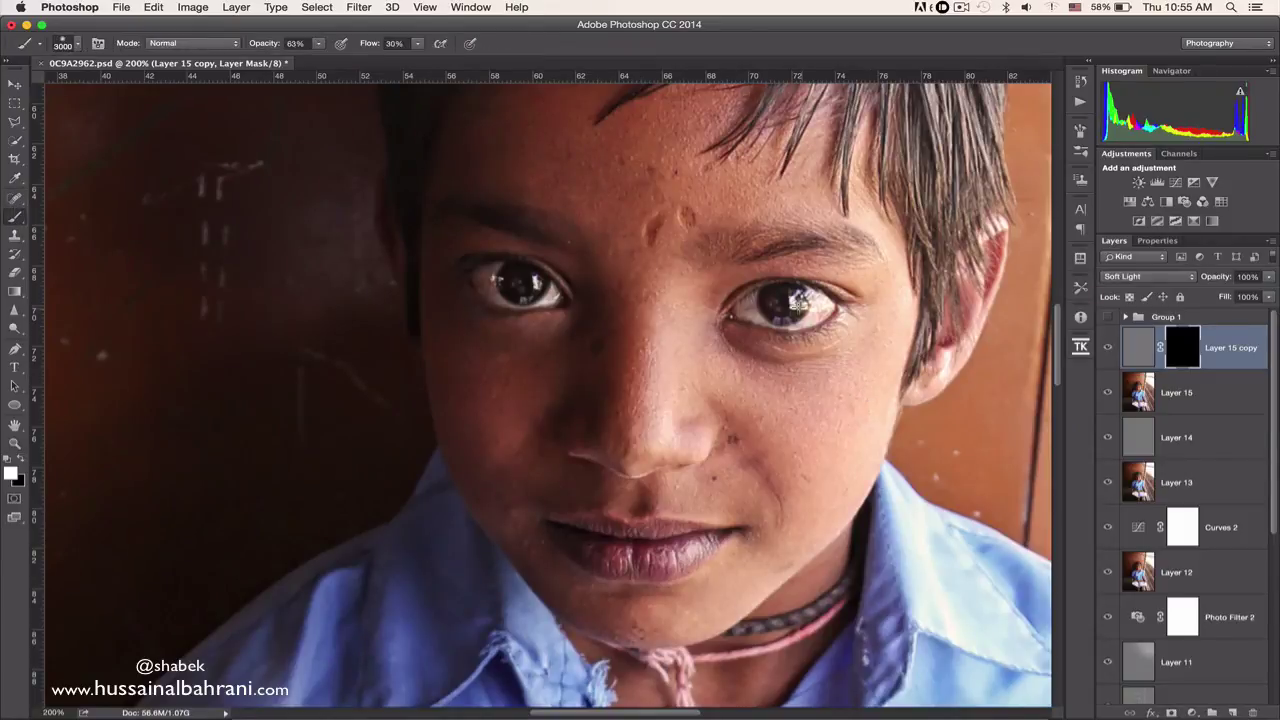
key(3)
key(2)
key(shift+0)
key(bracketleft)
key(bracketleft)
key(bracketleft)
key(bracketleft)
key(bracketleft)
key(bracketleft)
key(bracketleft)
key(bracketleft)
click(525, 289)
key(bracketleft)
click(505, 290)
click(732, 312)
Zoom out to the whole photo and shrink the brush for touching up the face mask
key(z)
alt+click(843, 348)
alt+click(843, 348)
alt+click(843, 348)
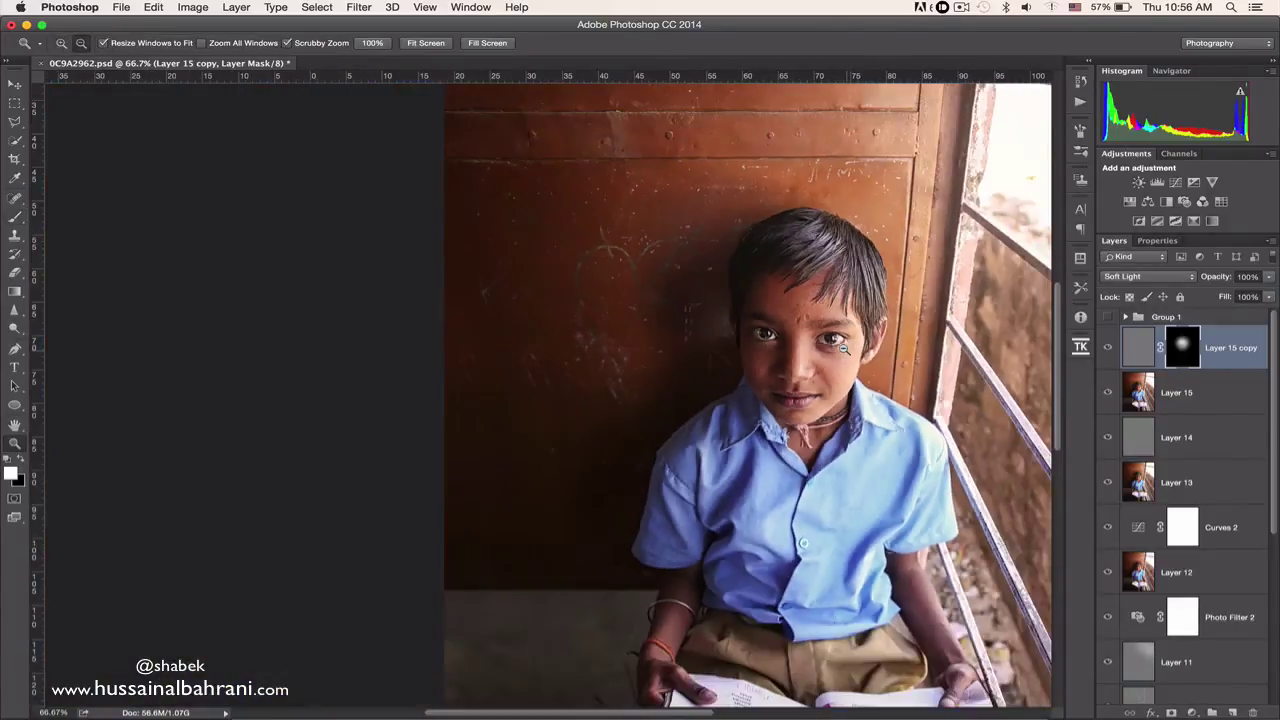
alt+click(857, 519)
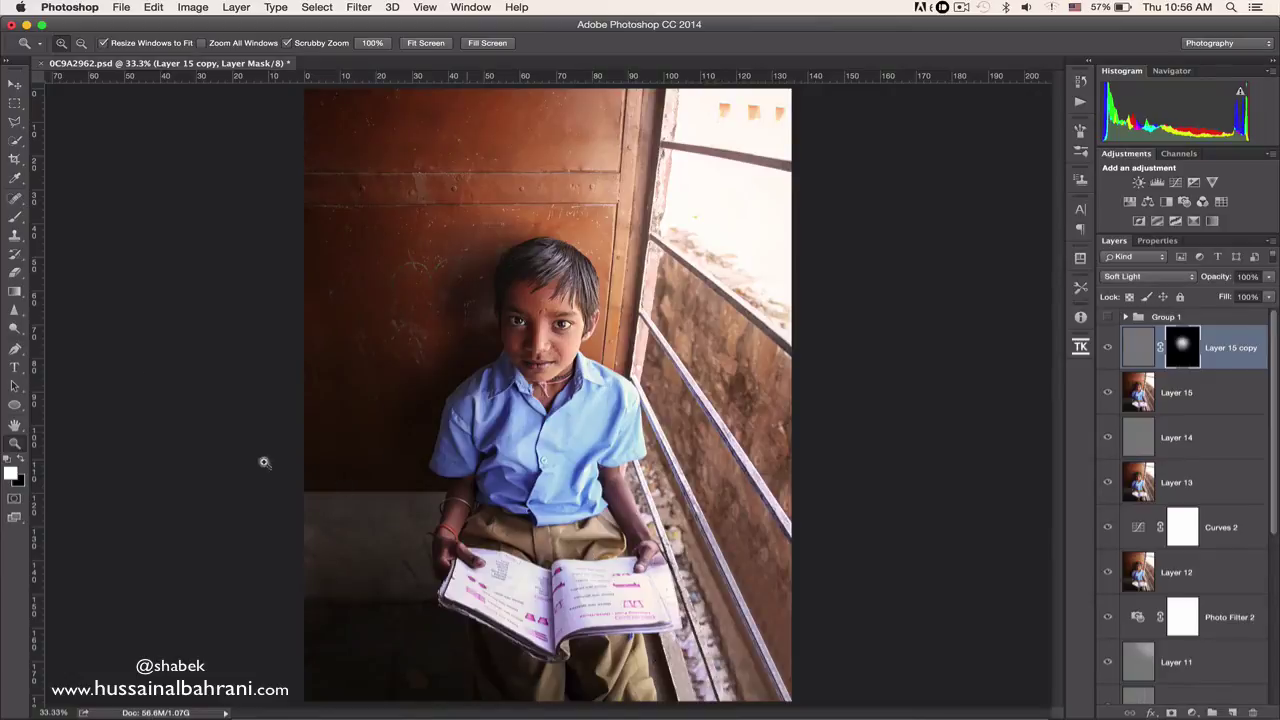
click(14, 216)
key(bracketleft)
key(bracketleft)
key(bracketleft)
key(bracketleft)
key(bracketleft)
key(bracketleft)
key(bracketleft)
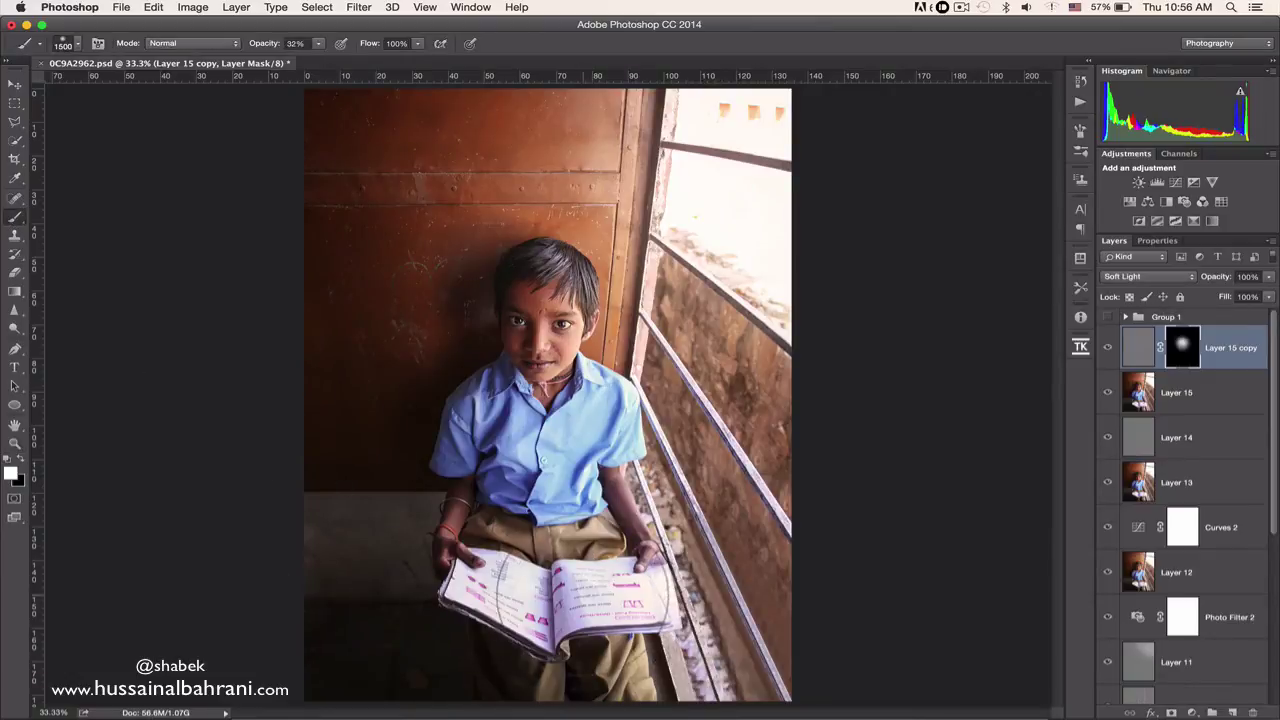
key(bracketleft)
key(bracketleft)
key(bracketleft)
key(bracketleft)
key(bracketleft)
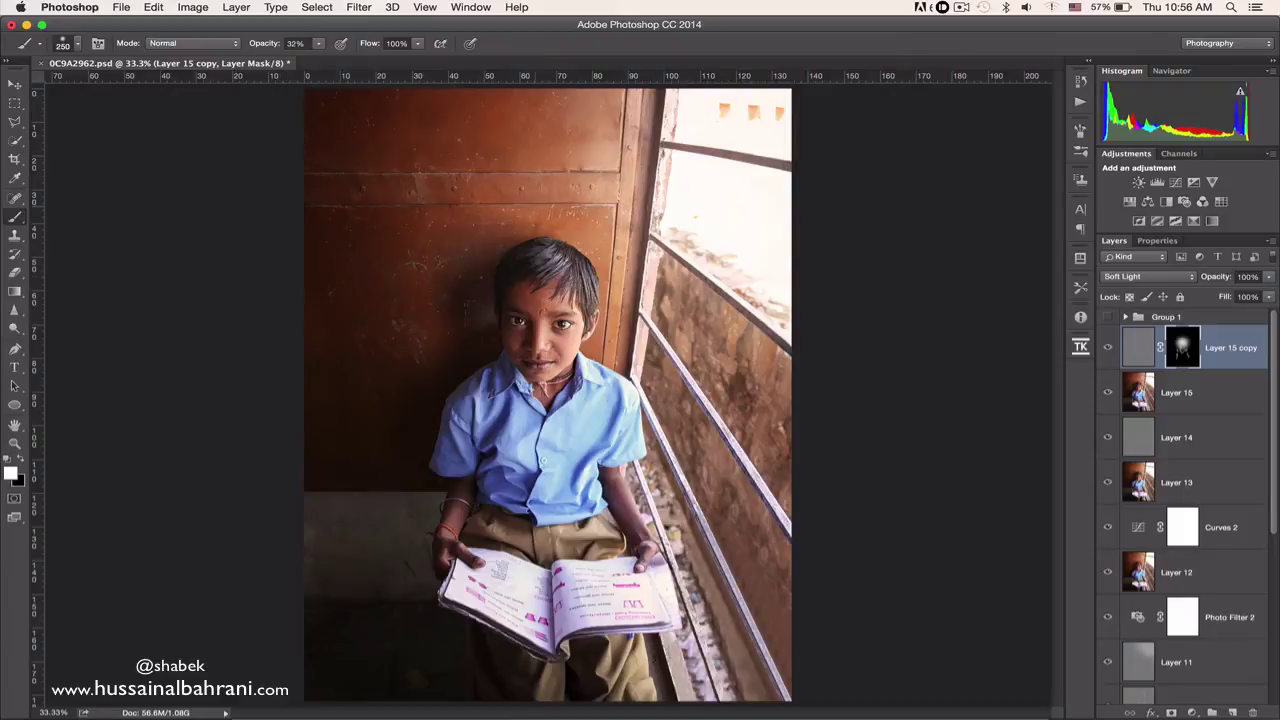
key(z)
key(super+minus)
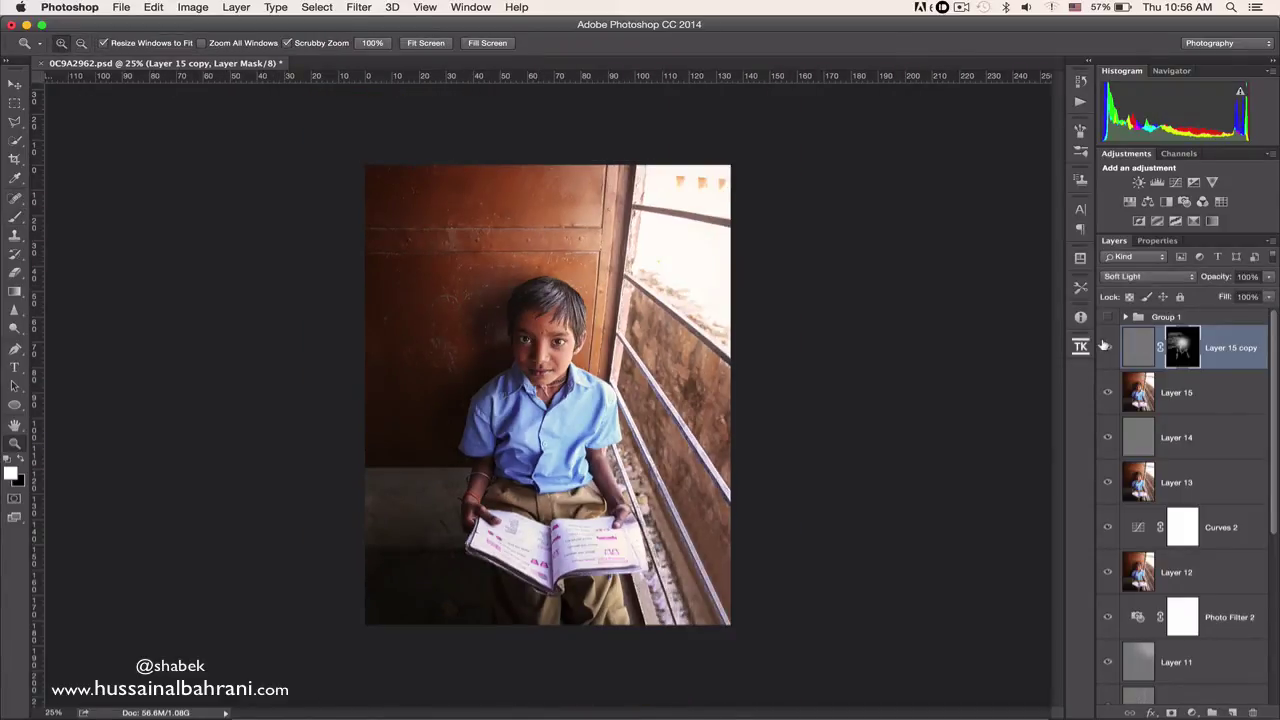
Inspect the face at 100%, zoom back out, and select all edit layers above Background
click(525, 342)
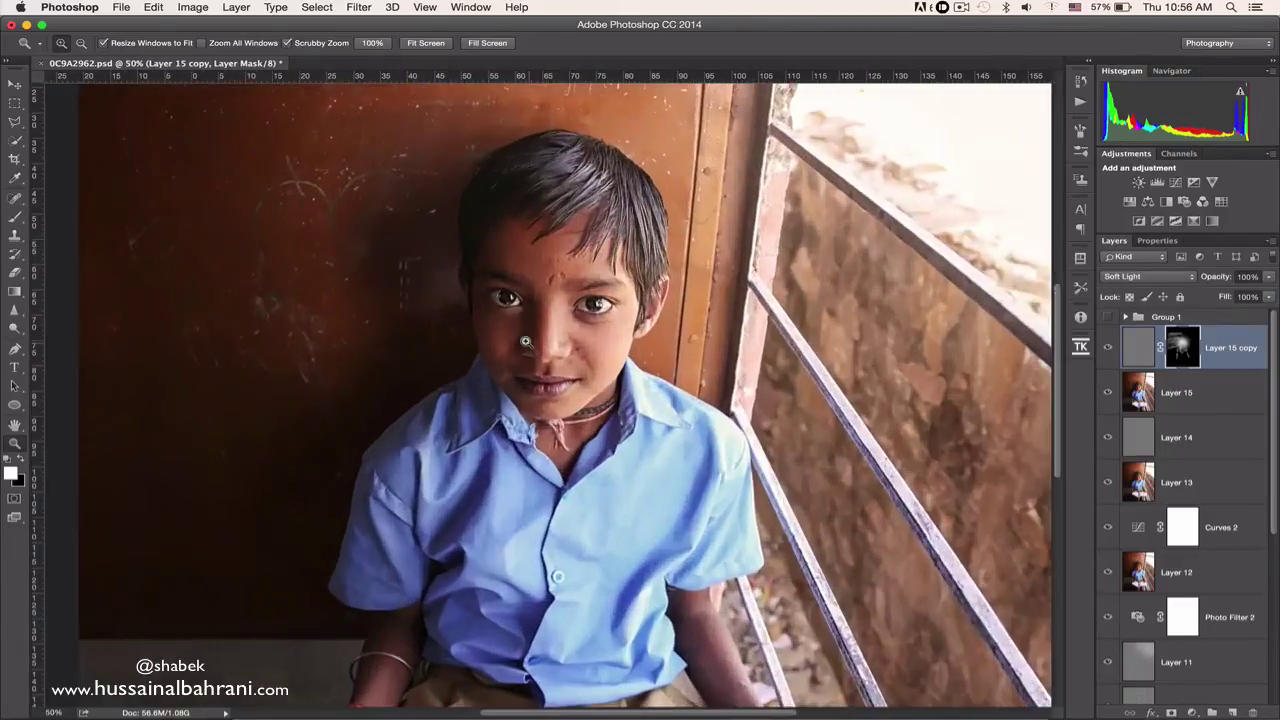
click(525, 342)
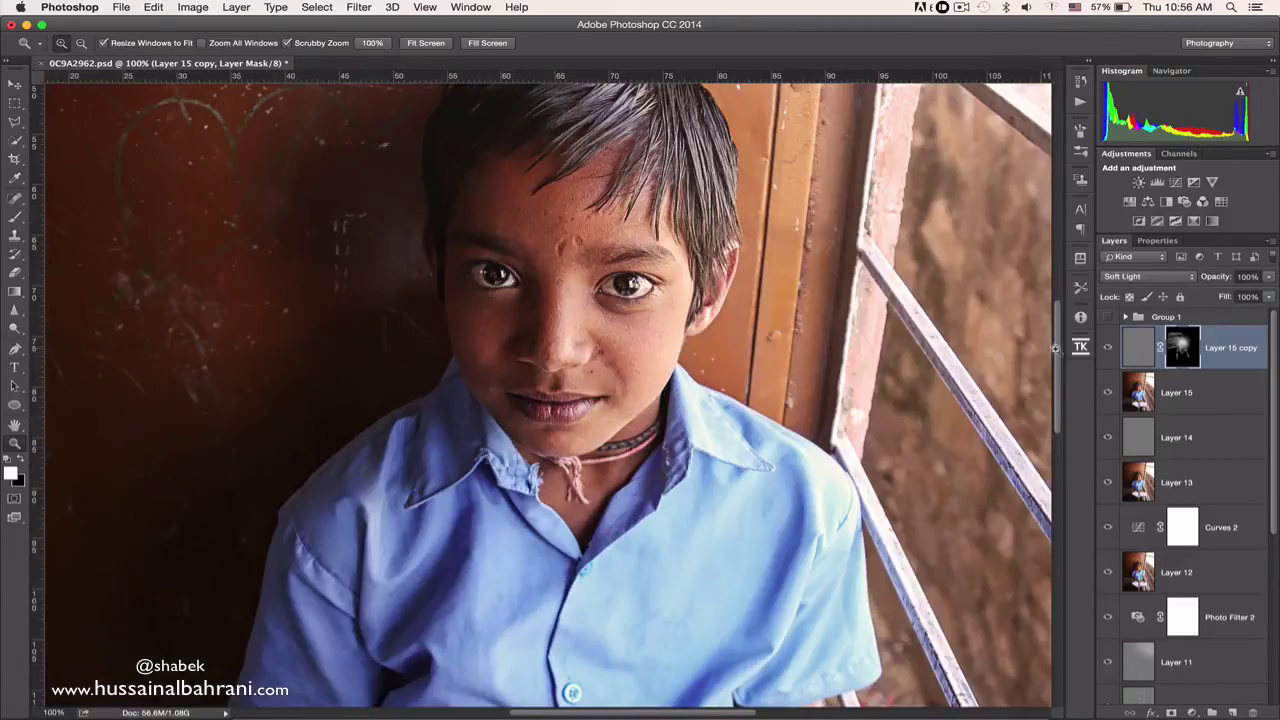
alt+click(926, 347)
alt+click(926, 347)
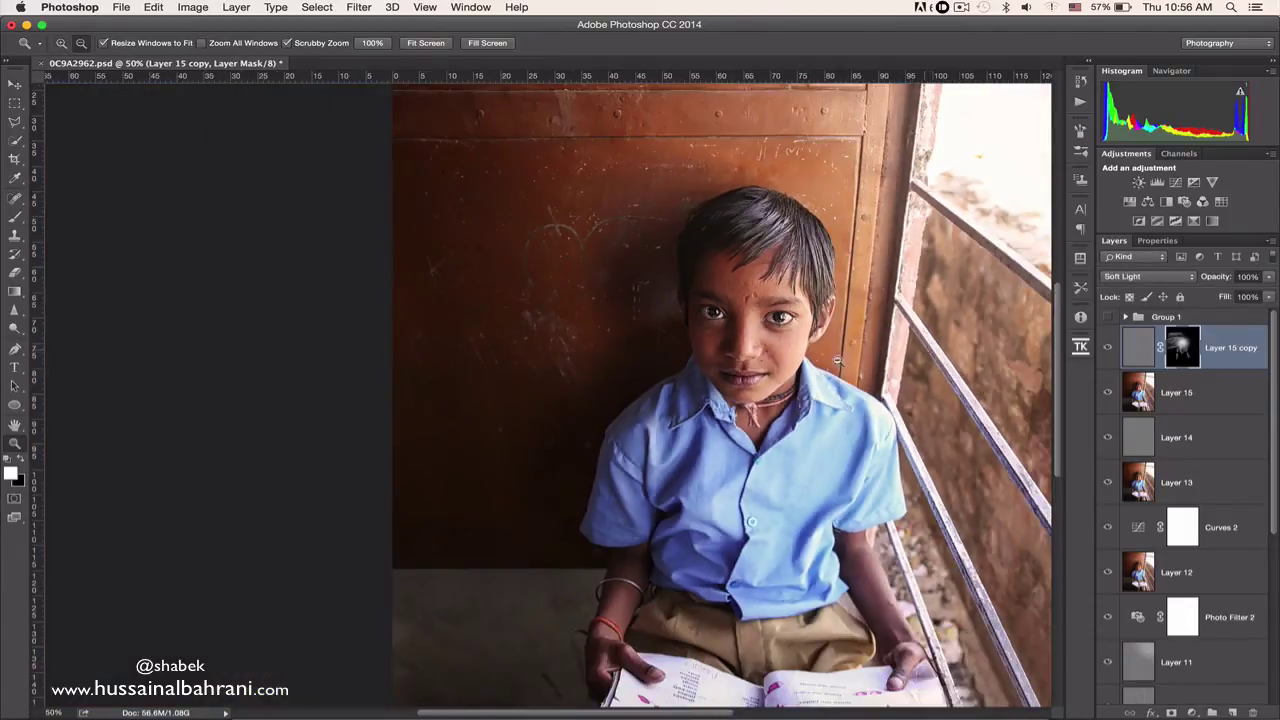
alt+click(736, 372)
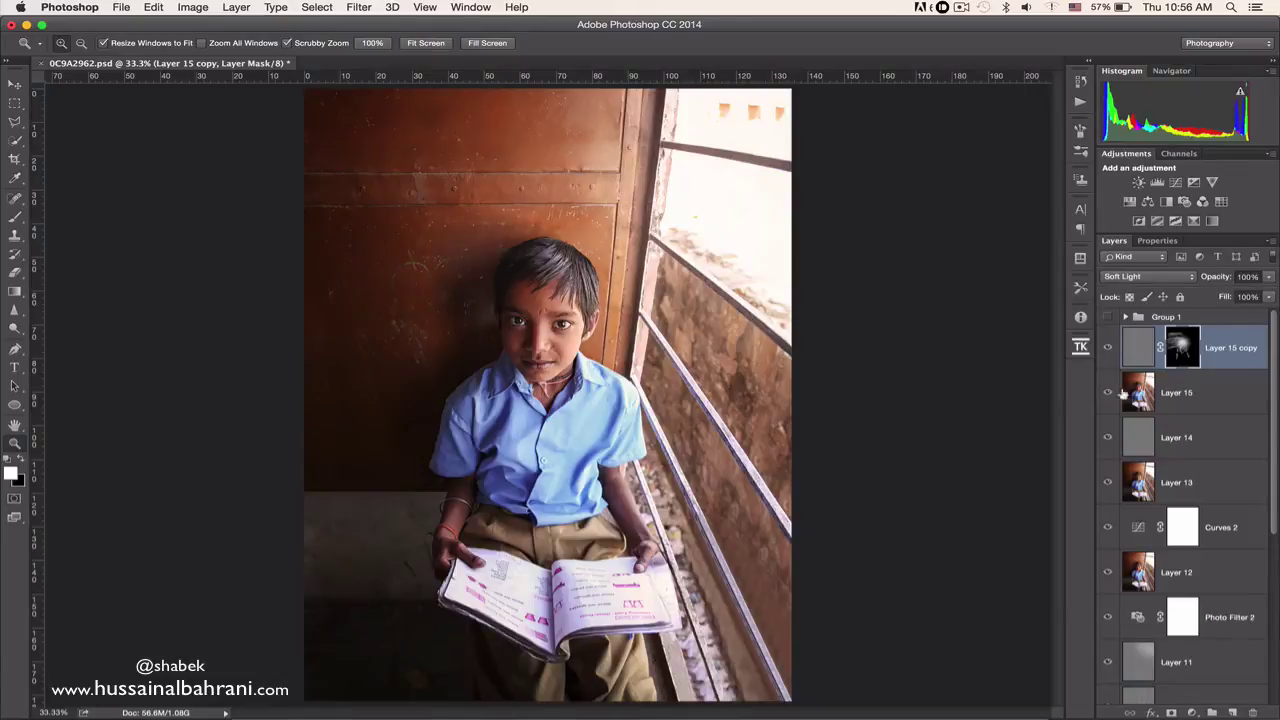
scroll(1192, 567, down, 5)
scroll(1192, 567, up, 5)
alt+click(460, 374)
click(437, 403)
scroll(1214, 620, down, 5)
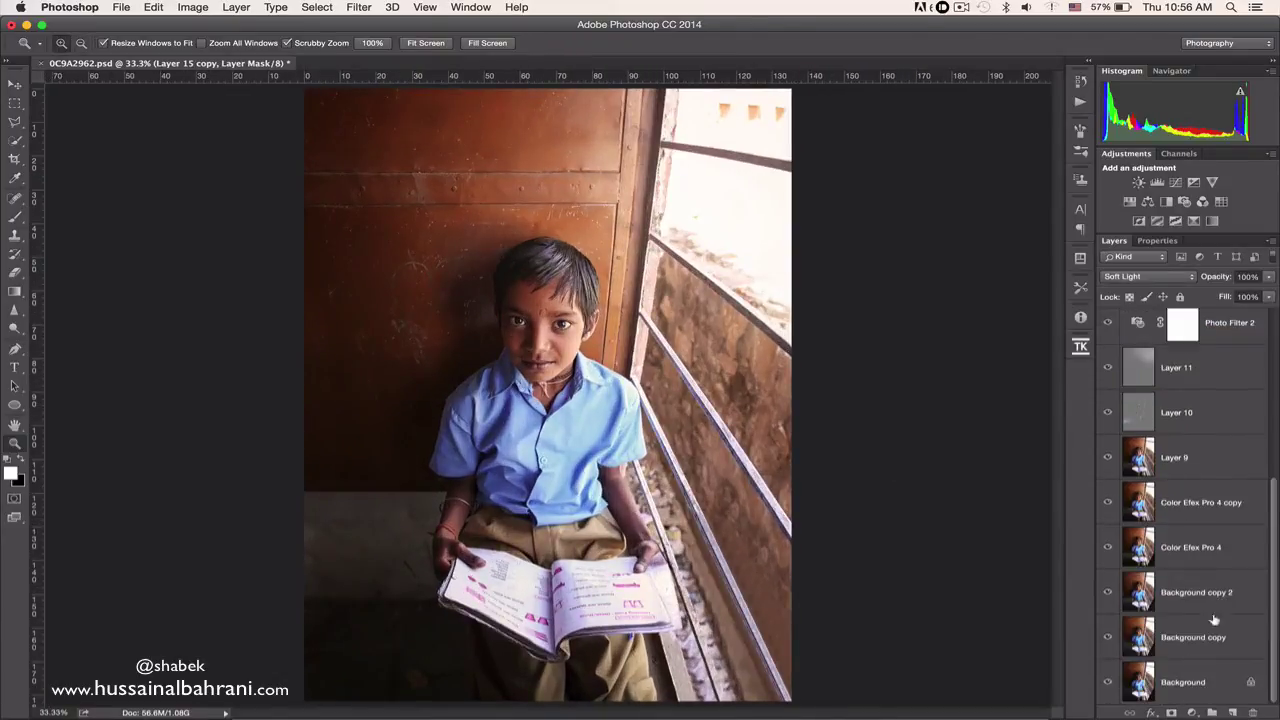
shift+click(1214, 622)
Group the selected layers into Group 2 and toggle it to compare before and after
key(super+g)
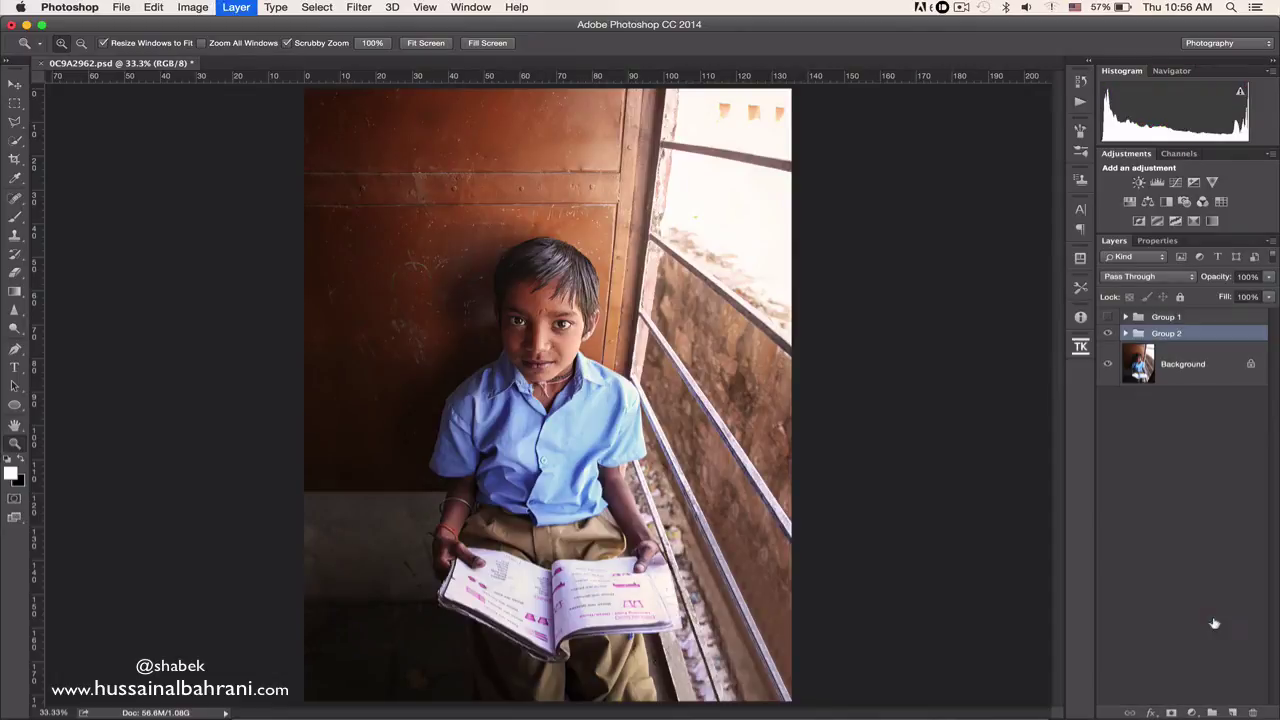
click(1107, 333)
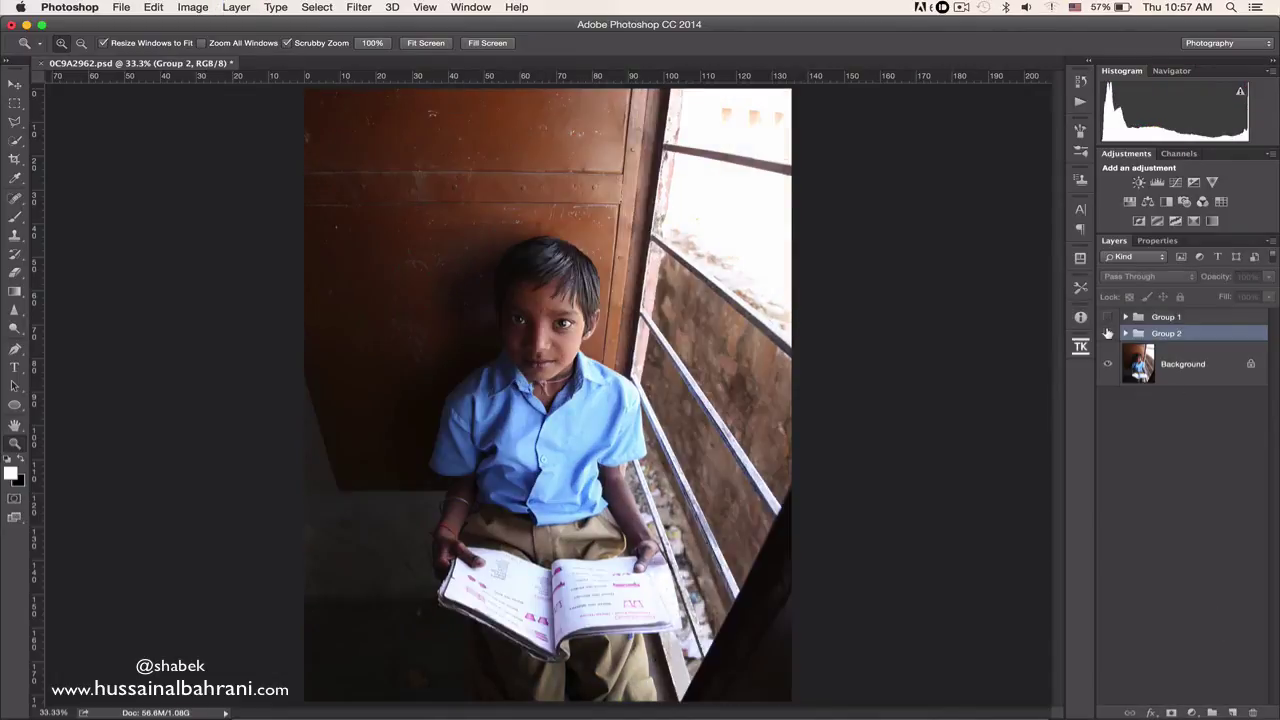
click(1107, 333)
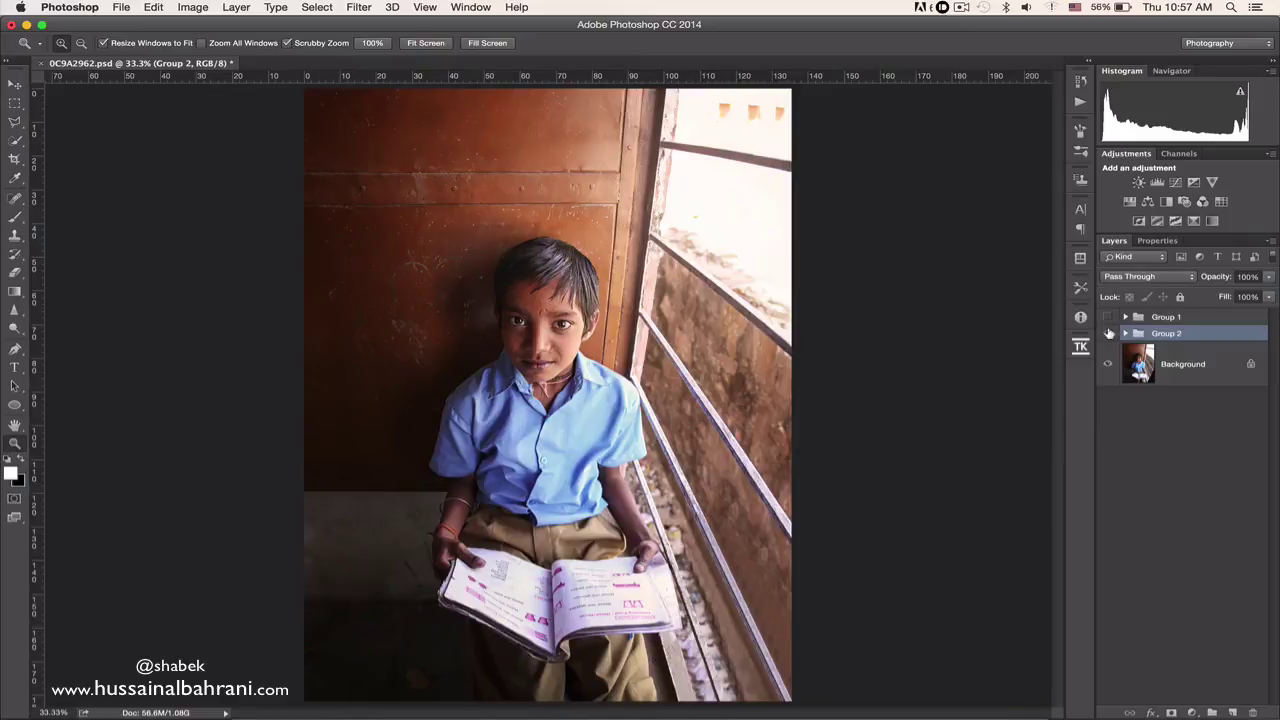
Expand Group 2, select Layer 15 copy, and stamp all visible layers into Layer 16
click(1124, 333)
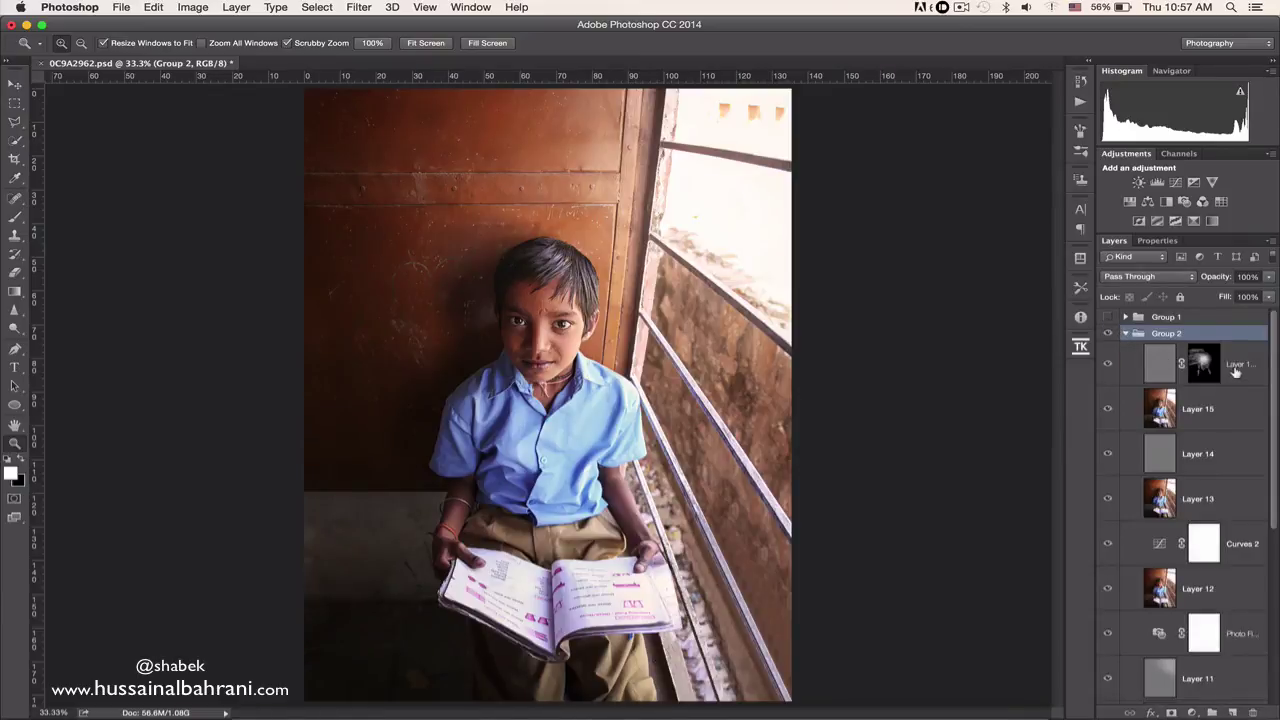
click(1236, 371)
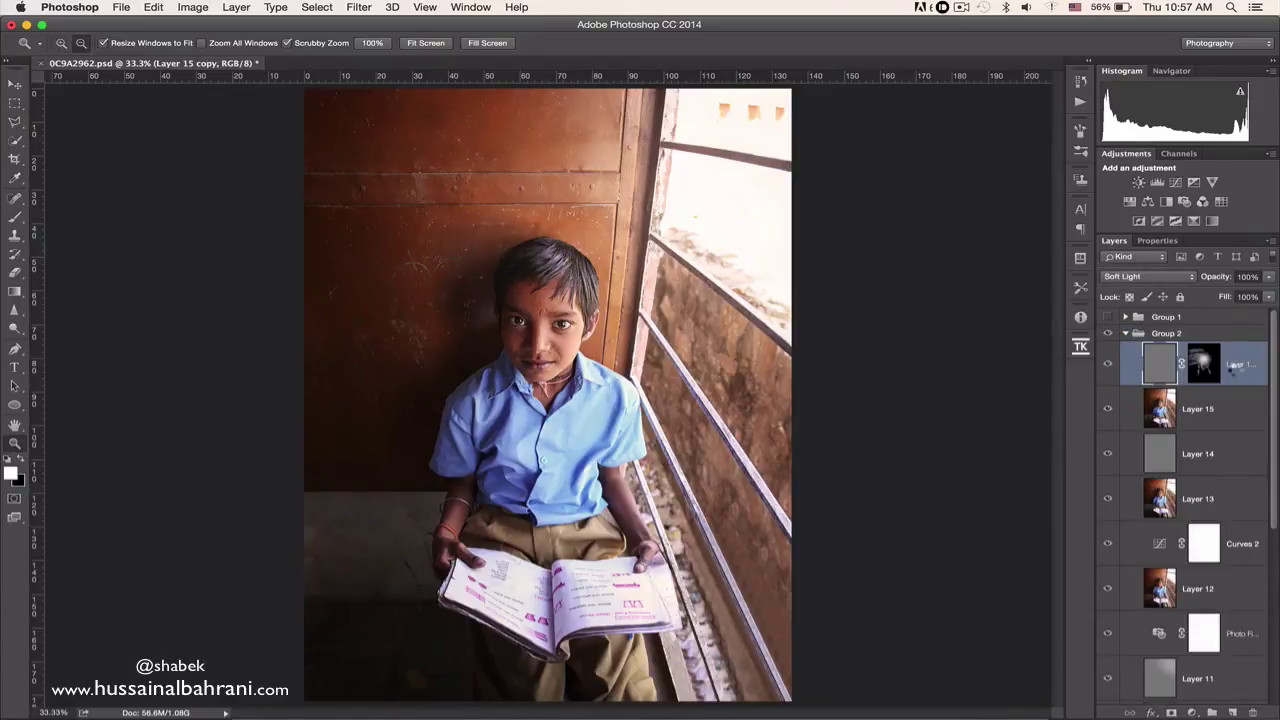
key(super+alt+shift+e)
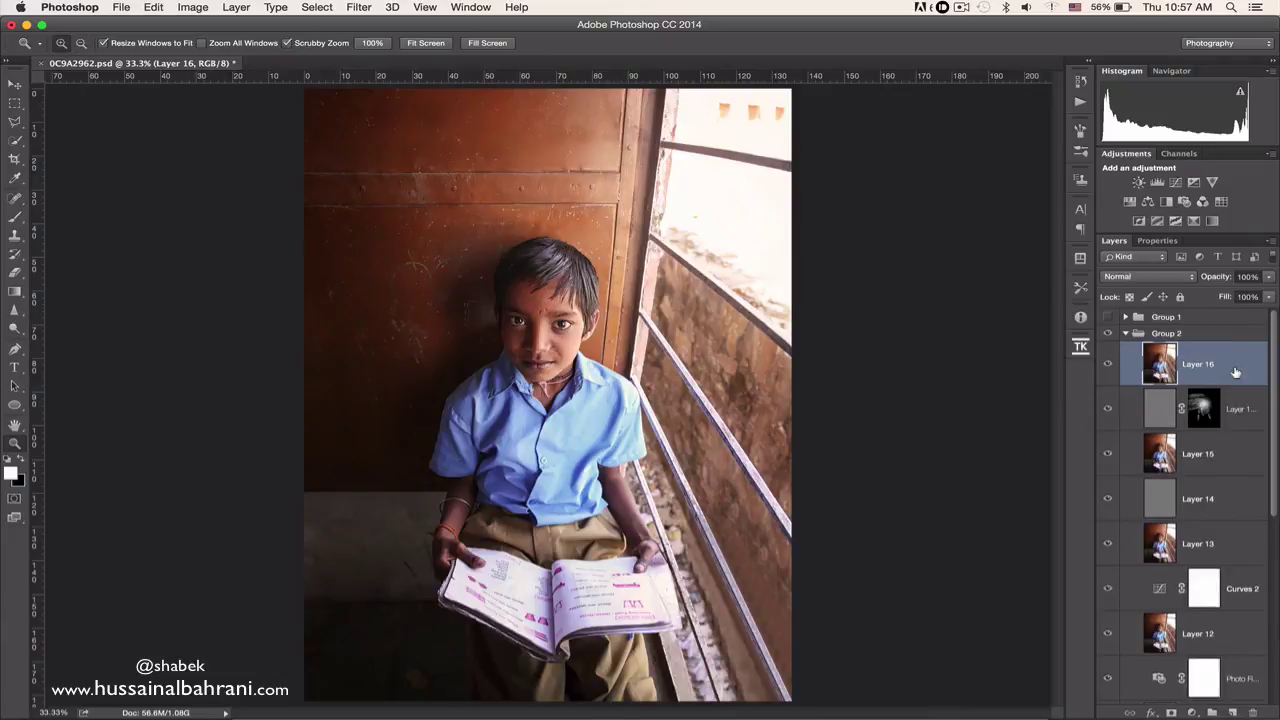
click(1191, 712)
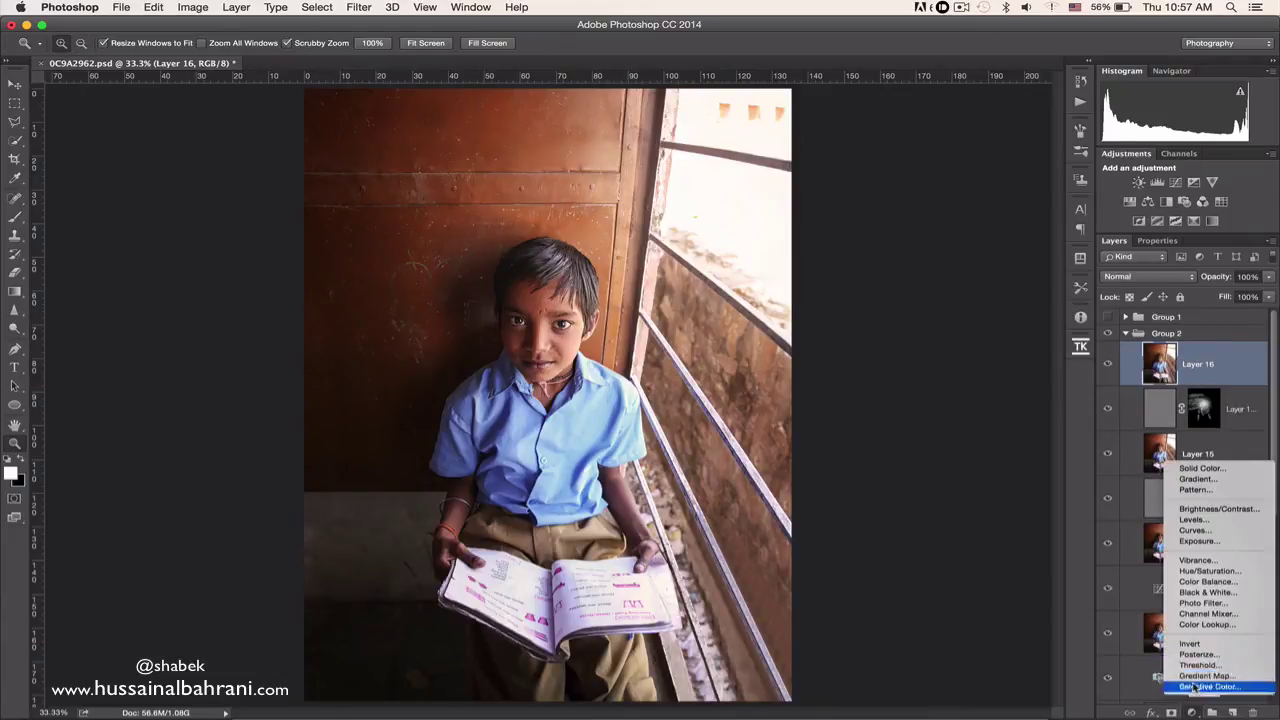
Add a Vibrance +7 adjustment layer and stamp the visible result into Layer 17
click(1233, 564)
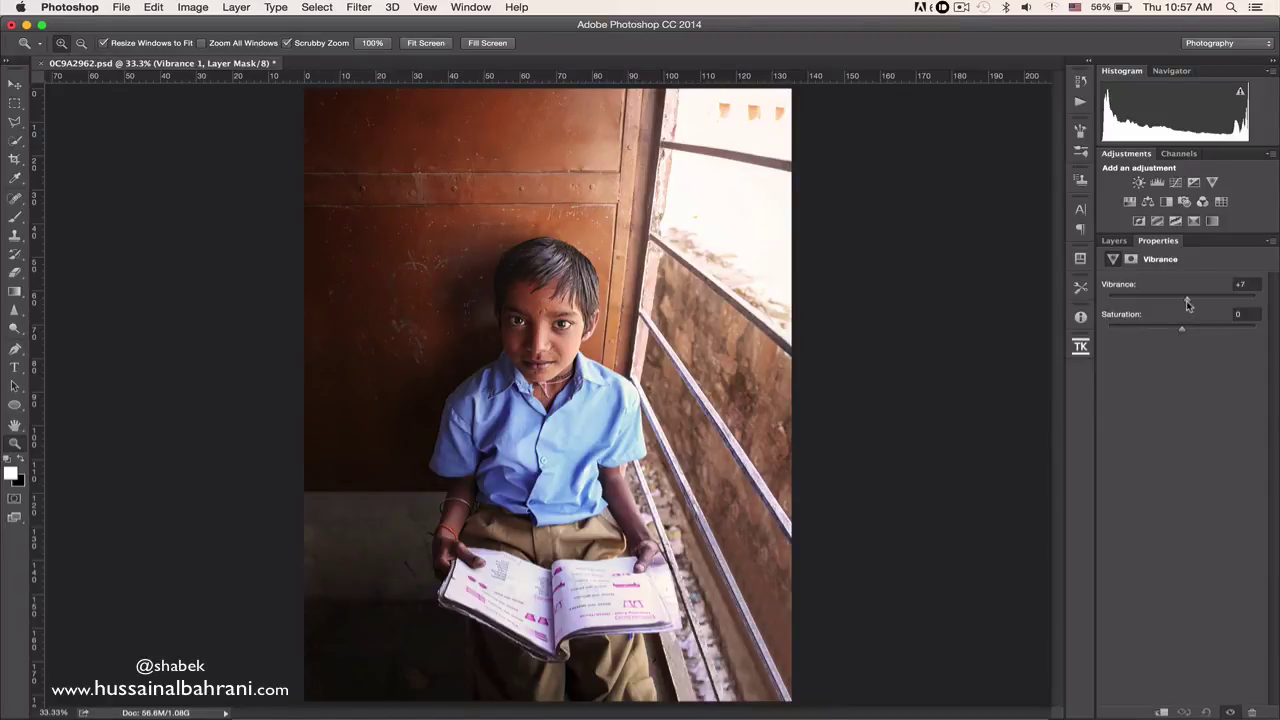
click(1114, 242)
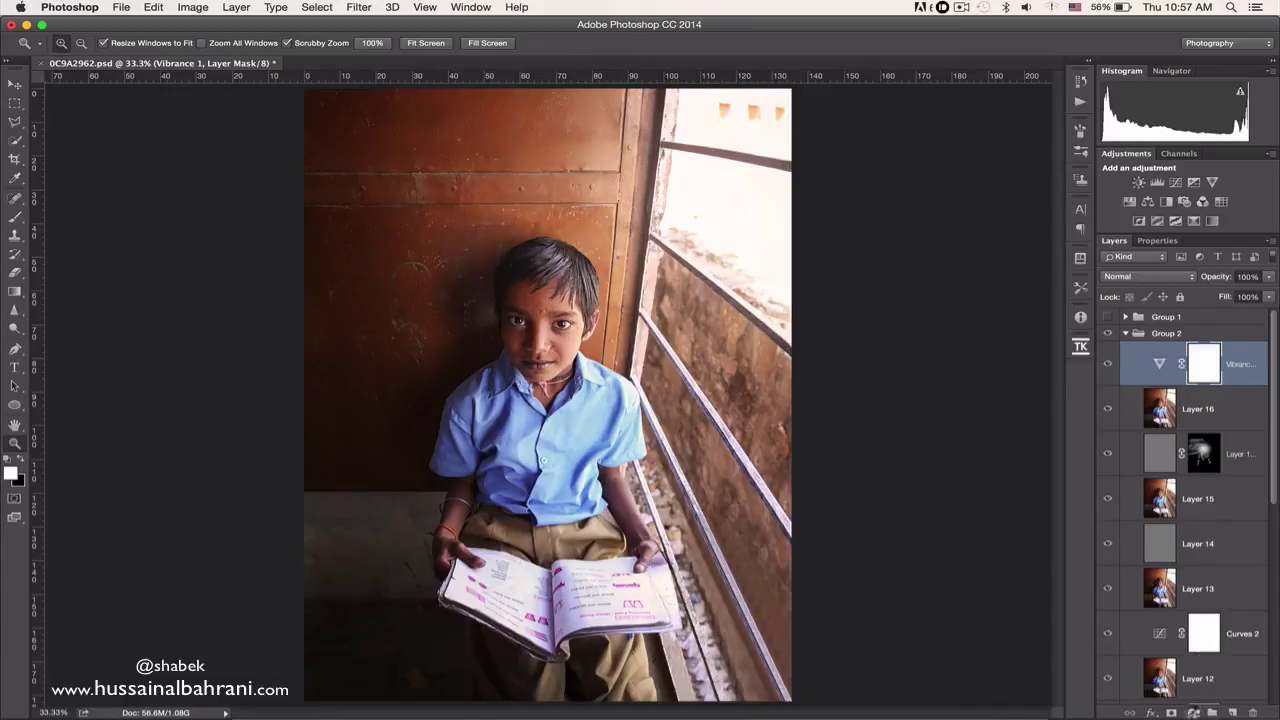
key(super+alt+shift+e)
Add a Selective Color layer with Cyan in the Reds at -4%, undoing a +7 try
click(1191, 712)
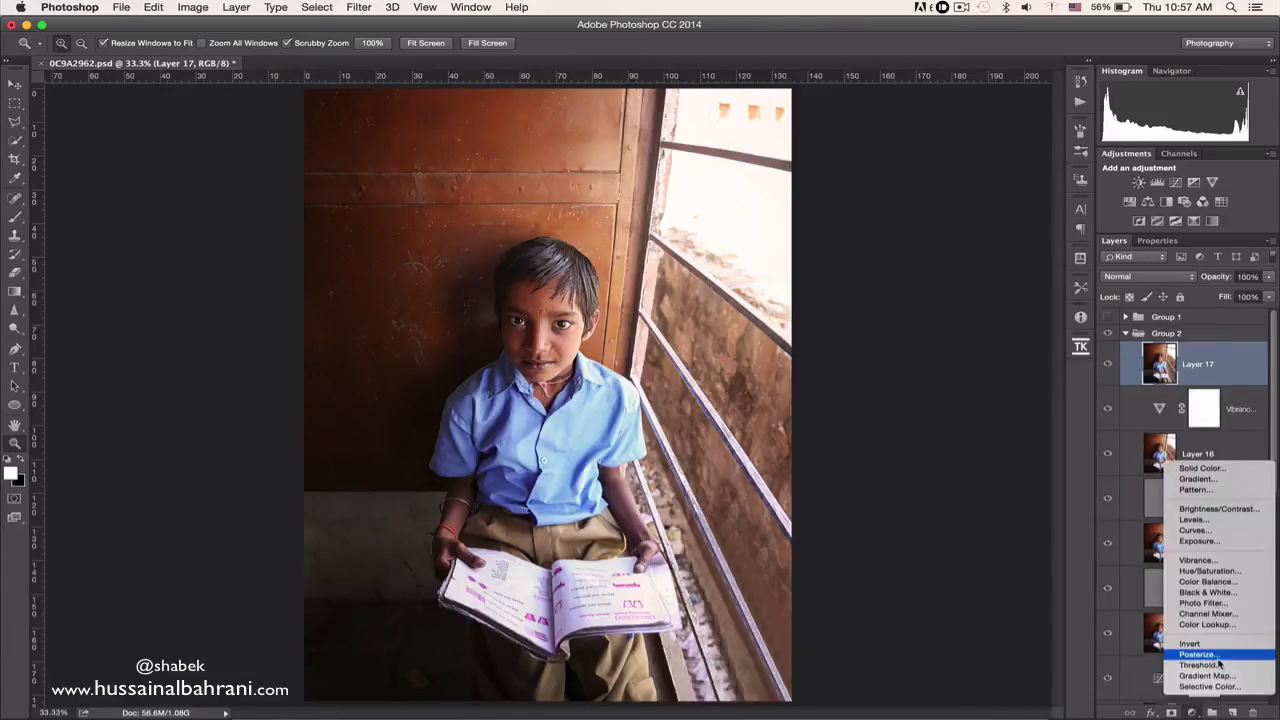
click(1218, 686)
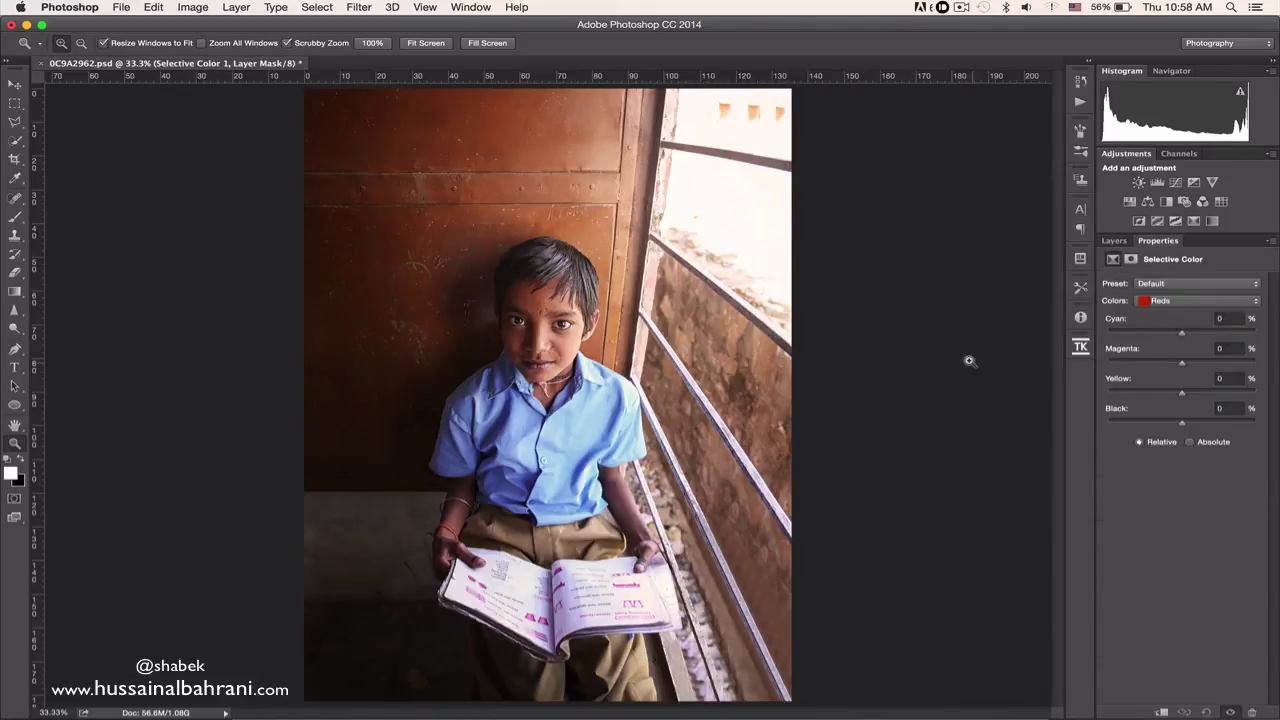
click(1181, 302)
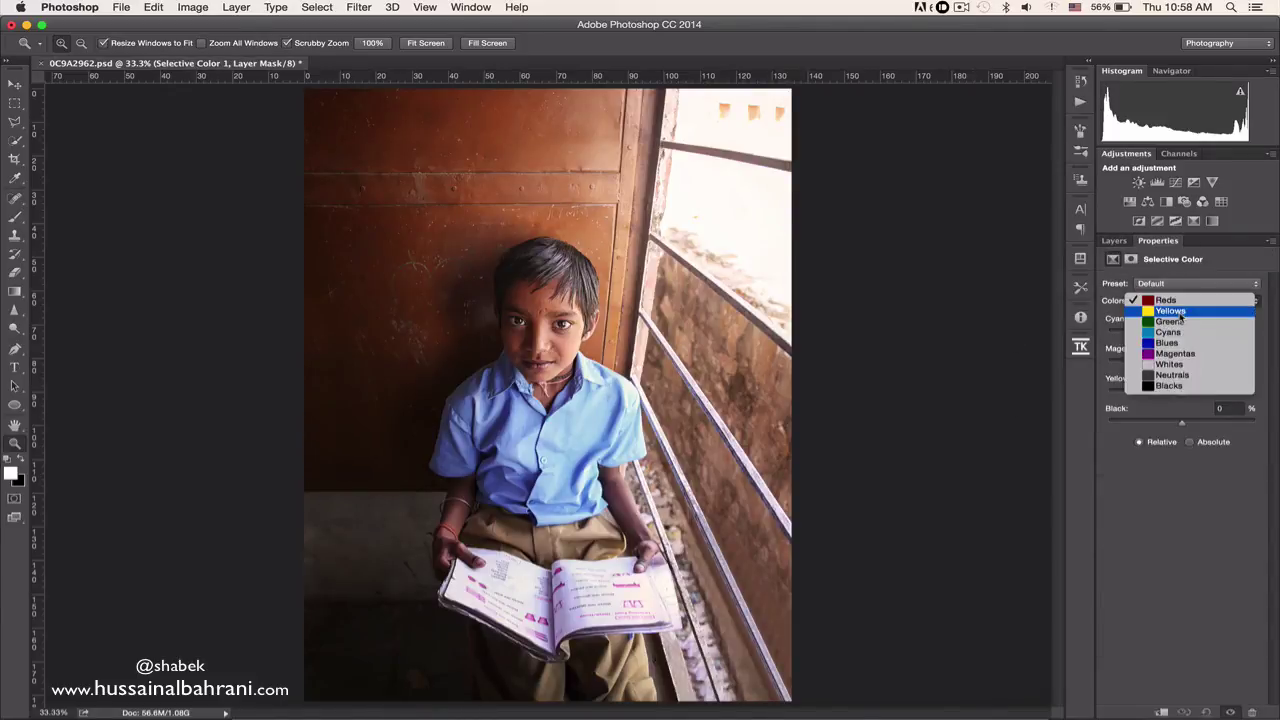
click(1188, 302)
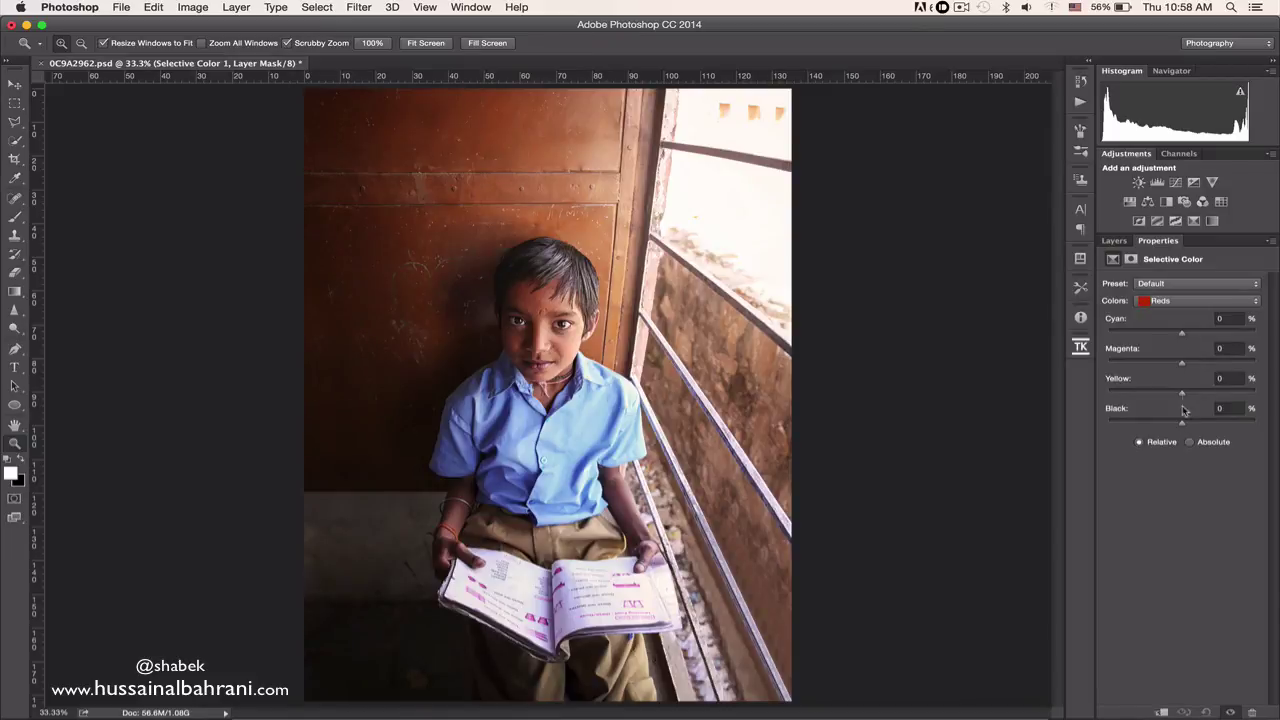
drag(1182, 336, 1244, 338)
key(super+z)
drag(1161, 335, 1178, 335)
Toggle the Selective Color layer's visibility to compare the photo before and after
click(1118, 243)
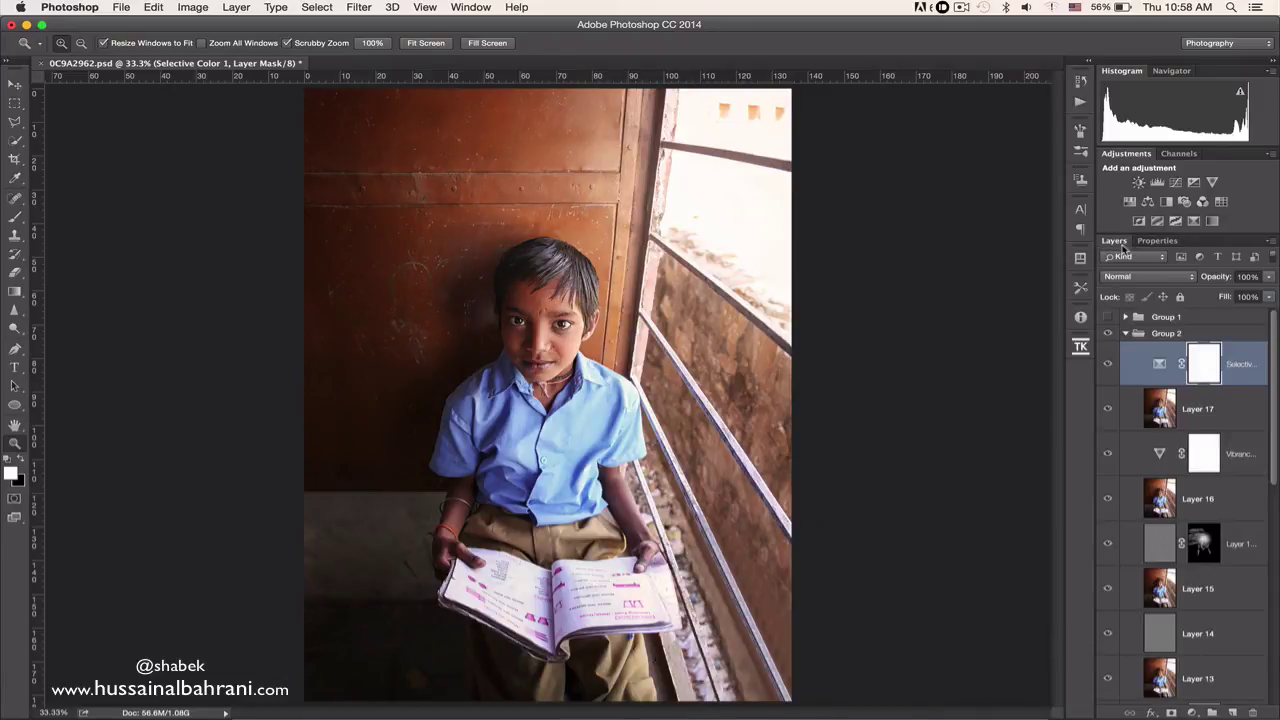
click(1111, 358)
click(1111, 358)
click(1111, 358)
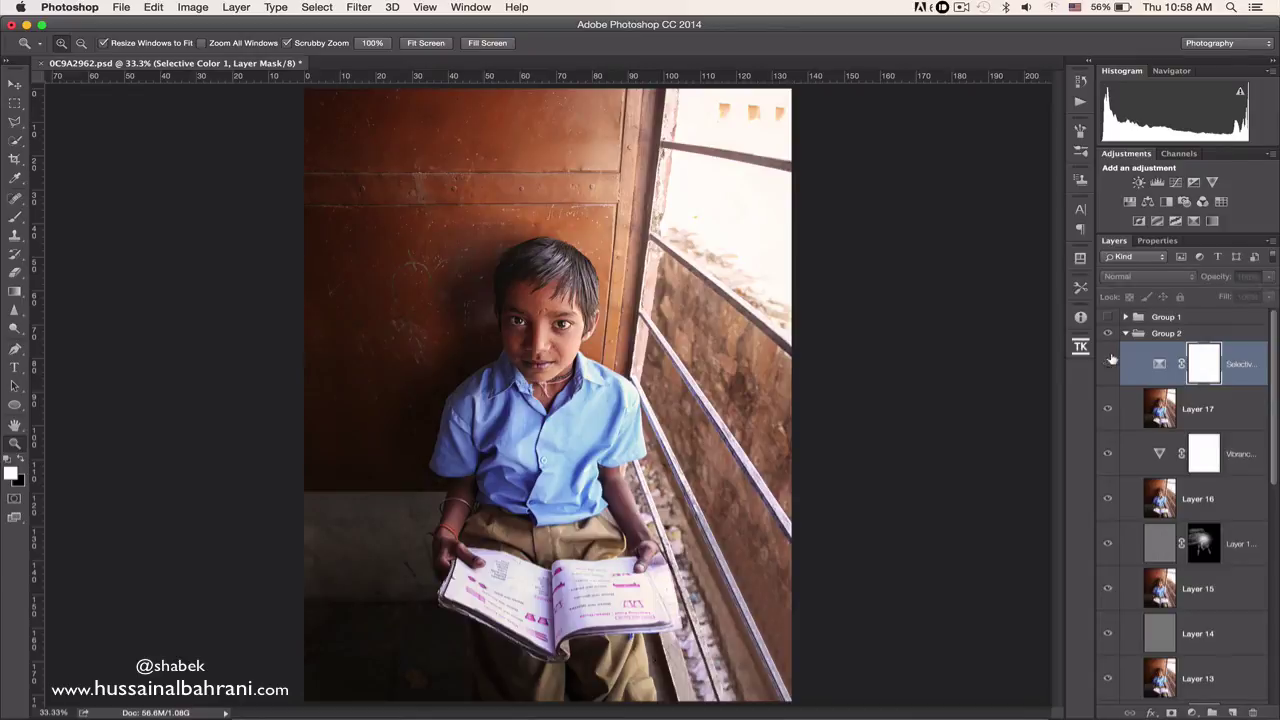
click(1111, 358)
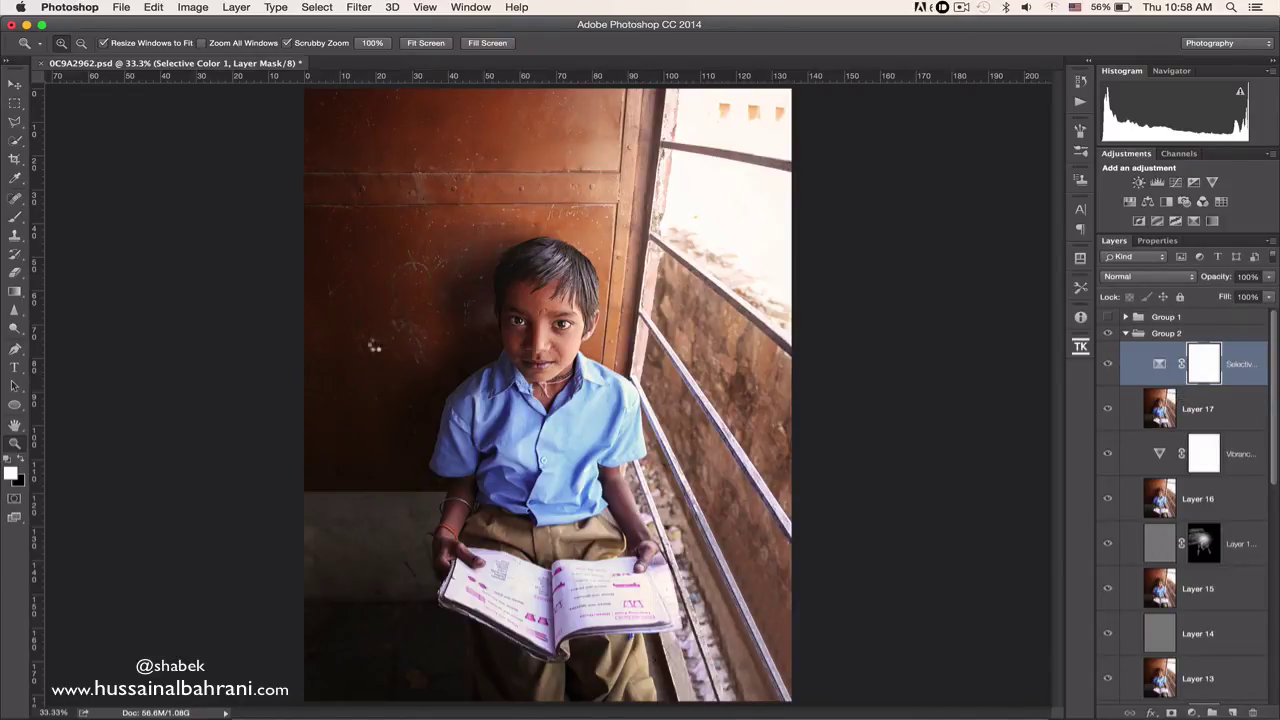
Stamp visible into Layer 18, set a Saturate sponge to 1300 px, 45% flow, and duplicate the layer
key(super+alt+shift+e)
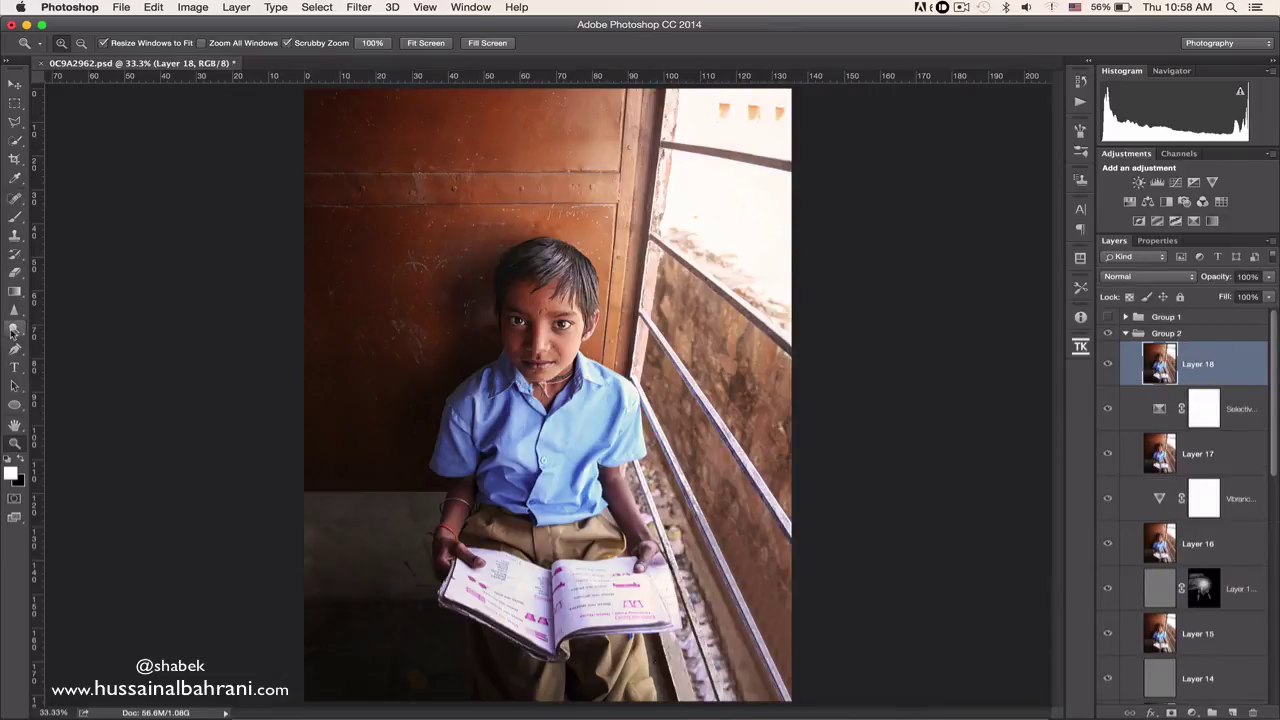
drag(12, 333, 70, 357)
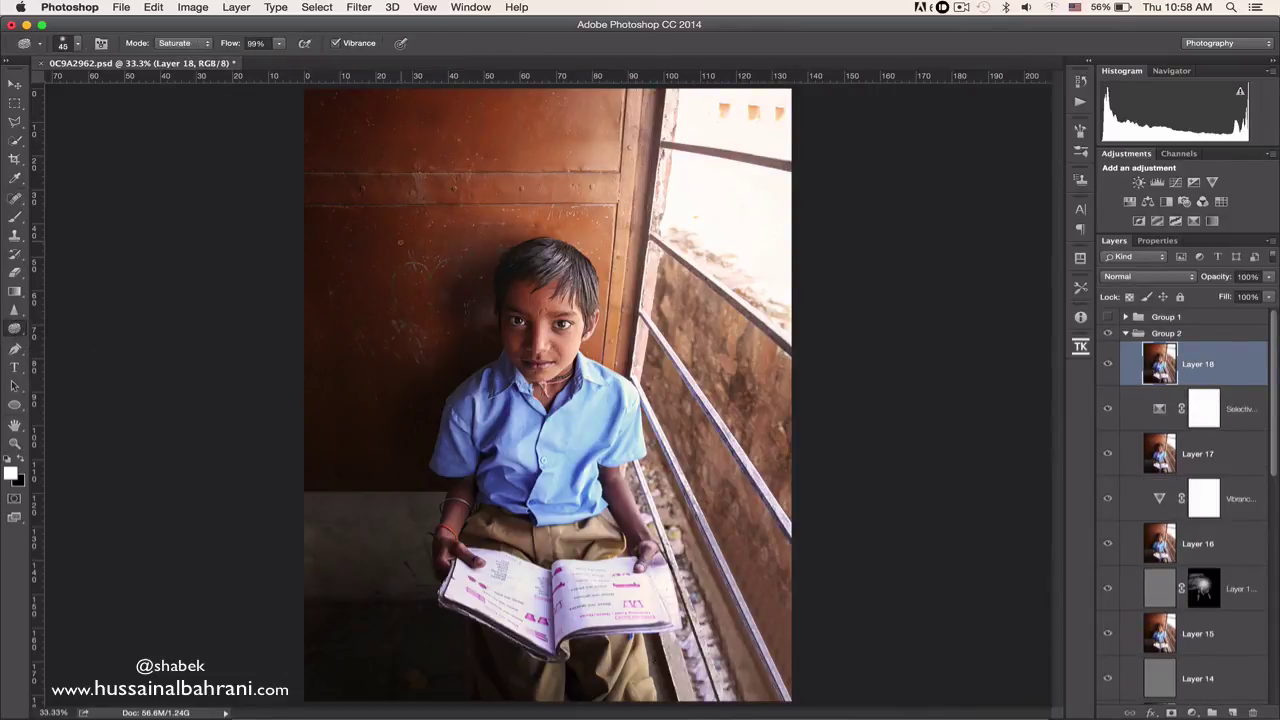
key(bracketright)
key(bracketright)
key(bracketright)
key(bracketright)
key(bracketright)
key(bracketright)
key(bracketright)
key(bracketright)
key(bracketright)
key(bracketright)
key(bracketright)
key(bracketright)
key(bracketright)
key(bracketright)
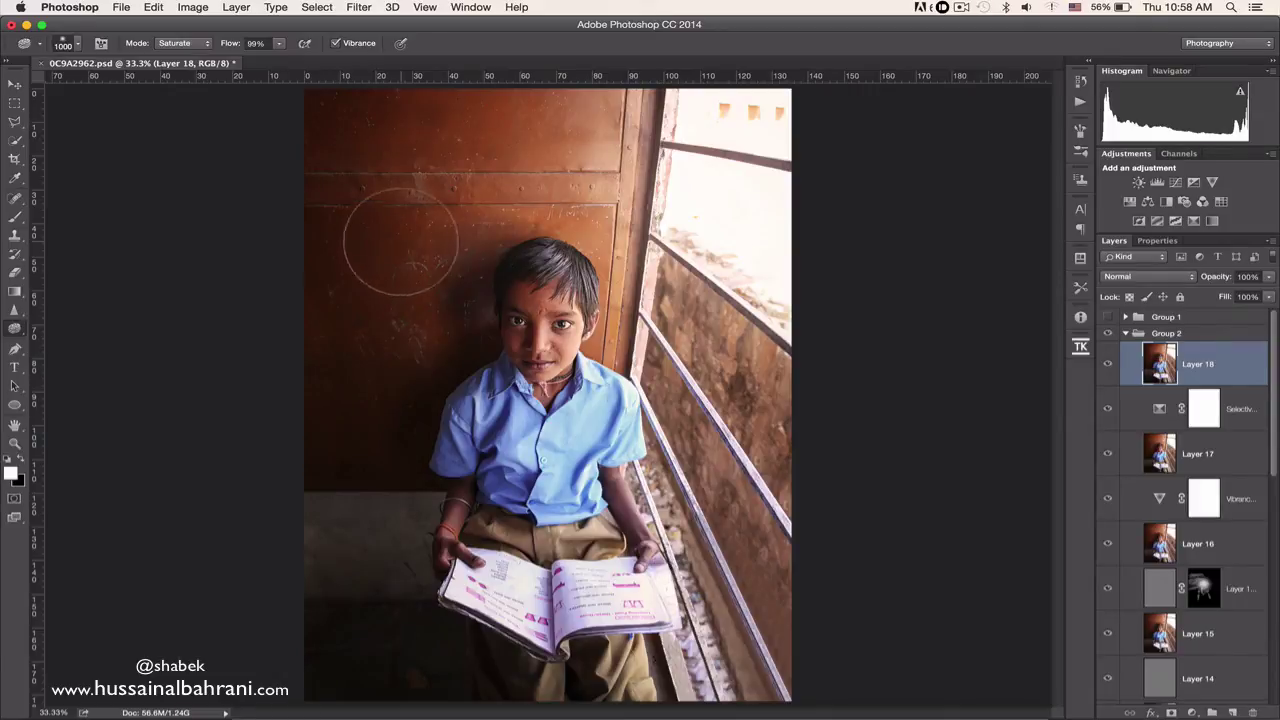
drag(233, 43, 198, 44)
key(bracketright)
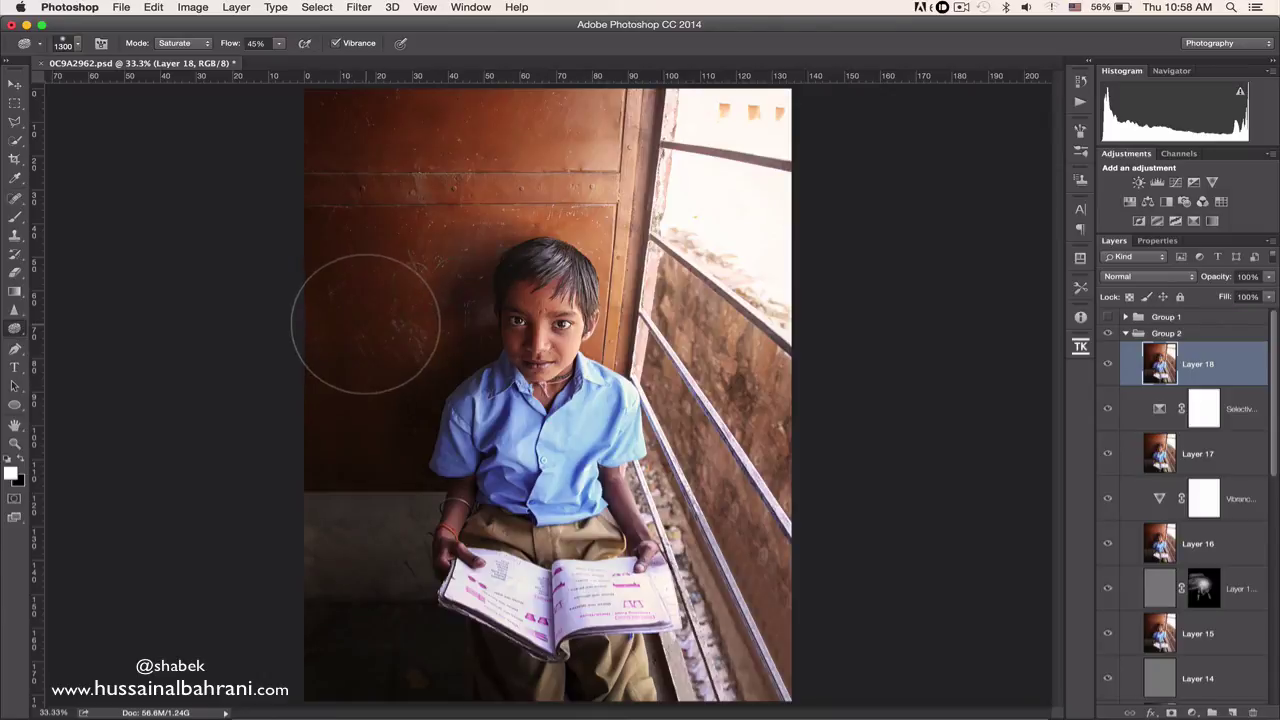
key(super+j)
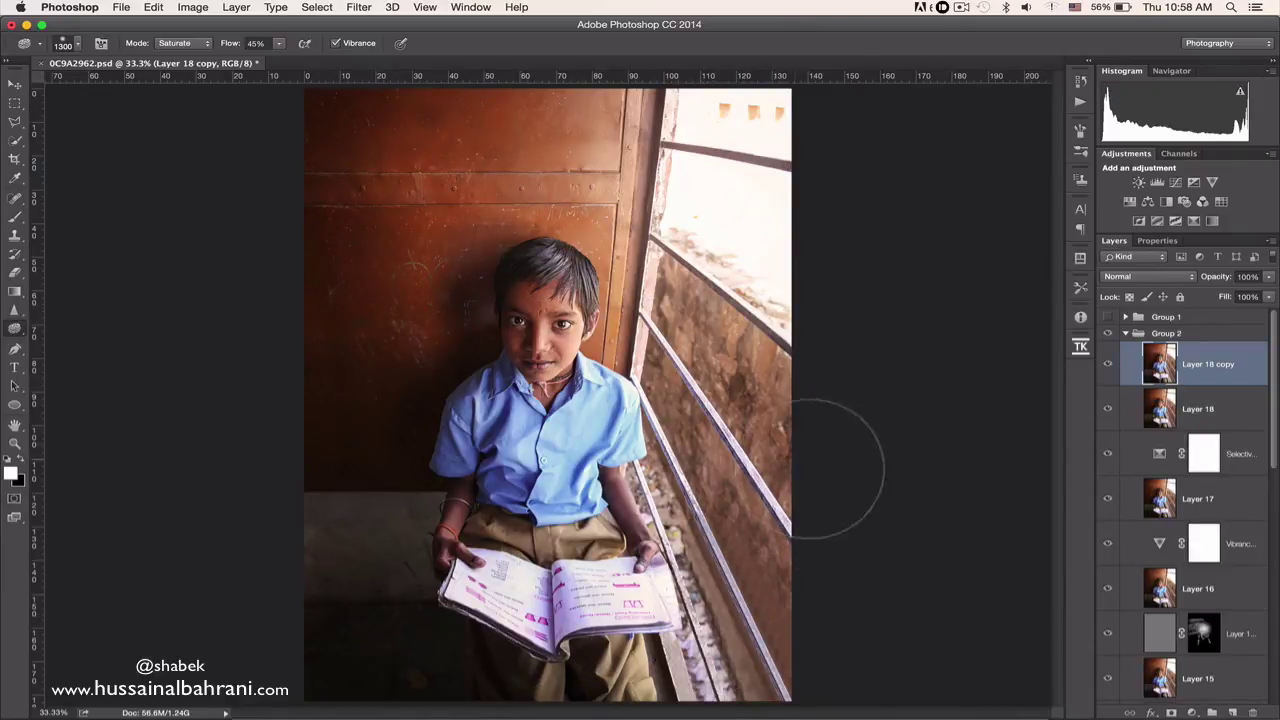
Lower Layer 18 copy's opacity to 16%, comparing it on and off, then zoom to 33.3%
key(z)
alt+click(908, 563)
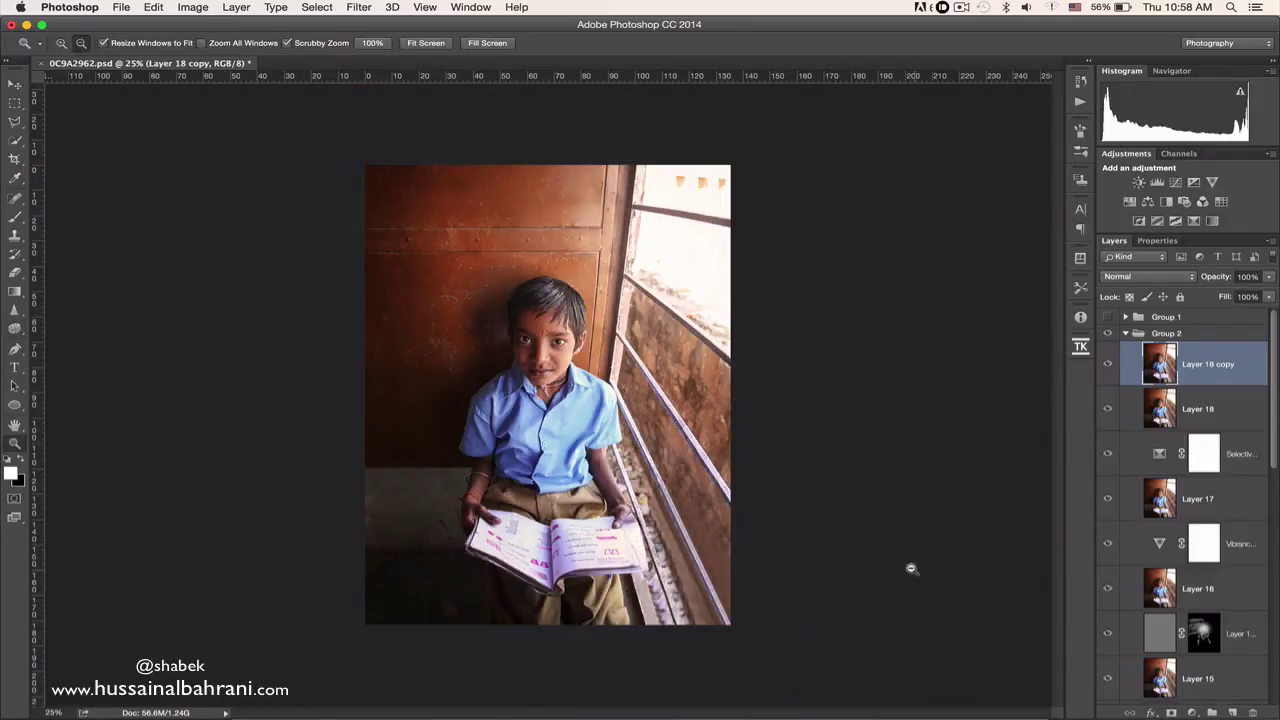
click(1106, 365)
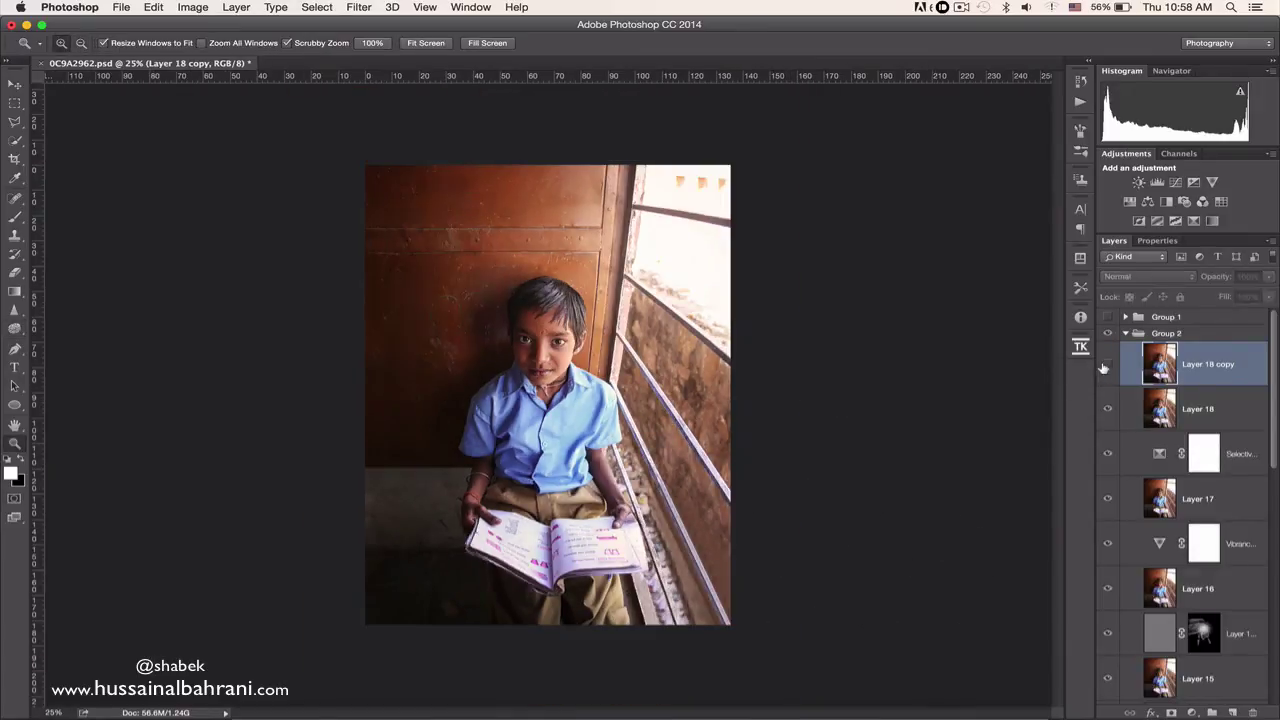
click(1106, 365)
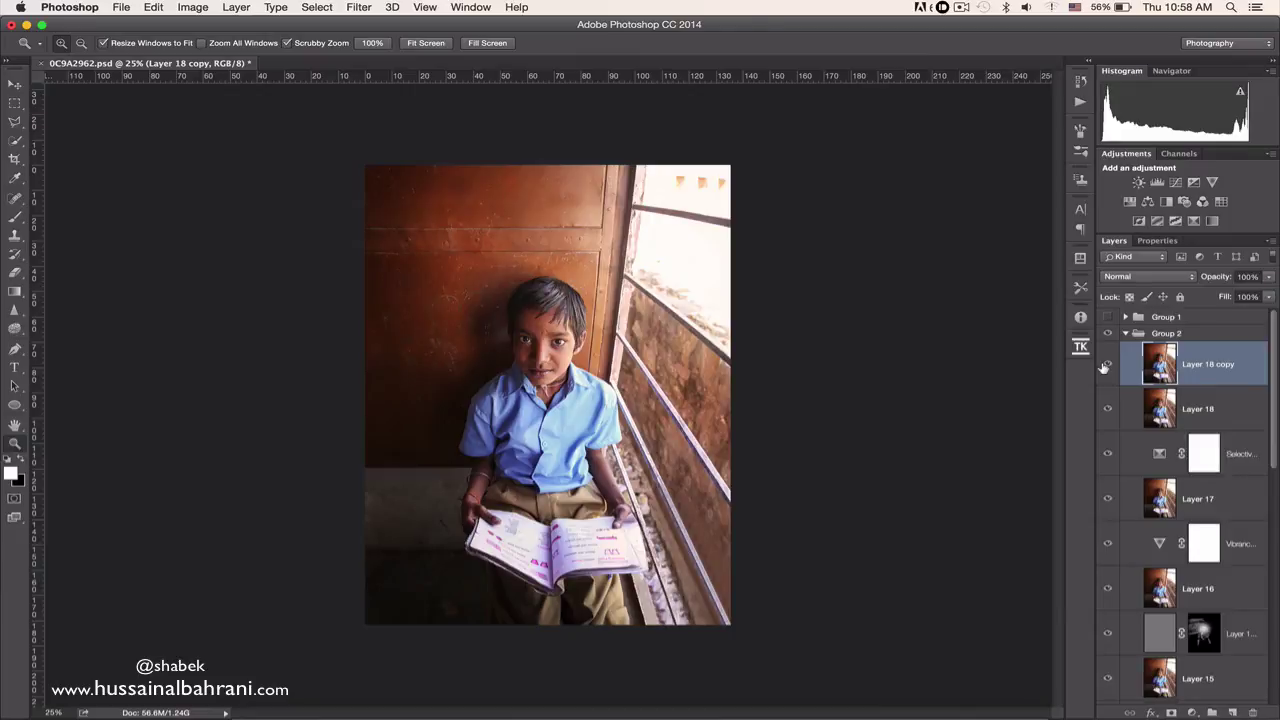
drag(1230, 277, 1208, 277)
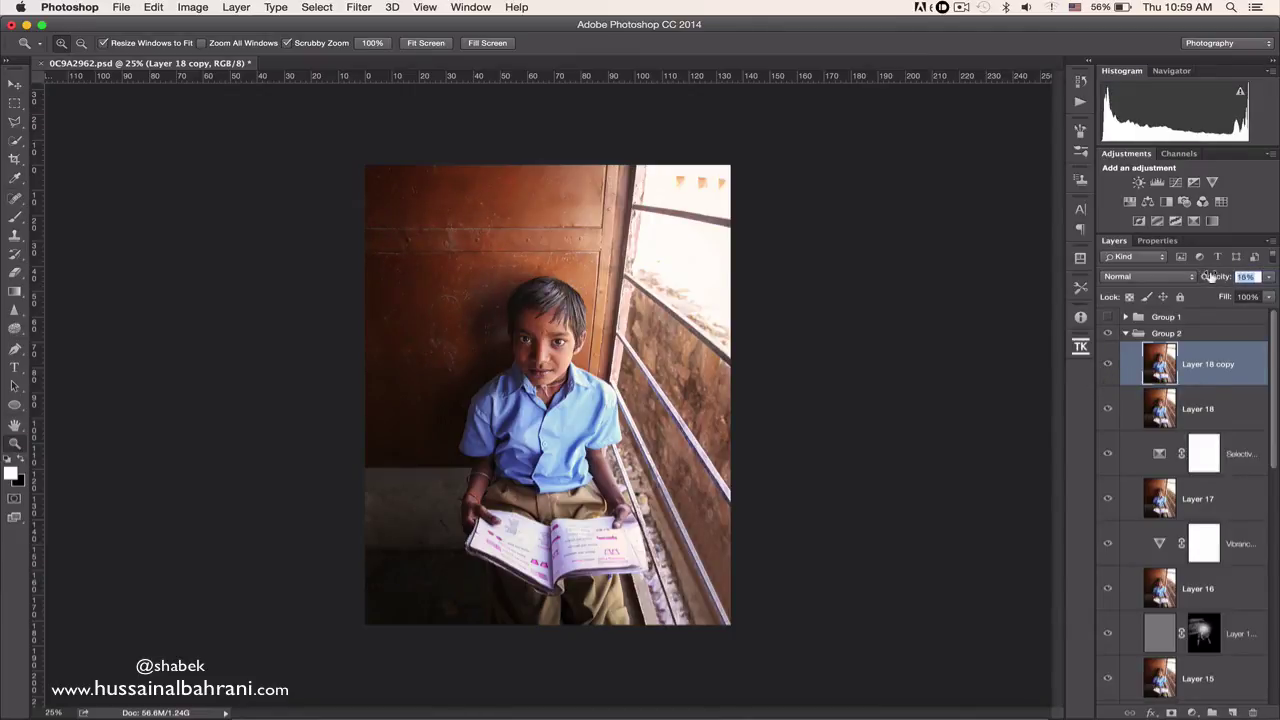
click(1107, 364)
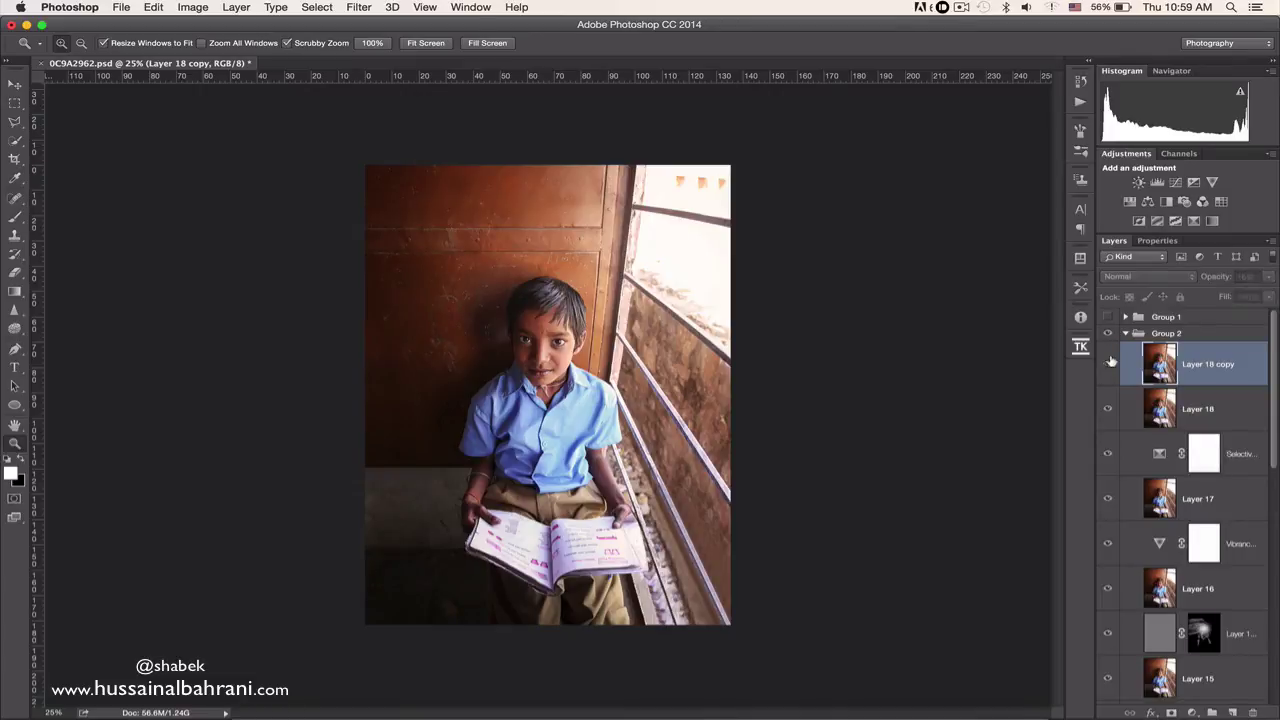
click(1108, 363)
click(688, 296)
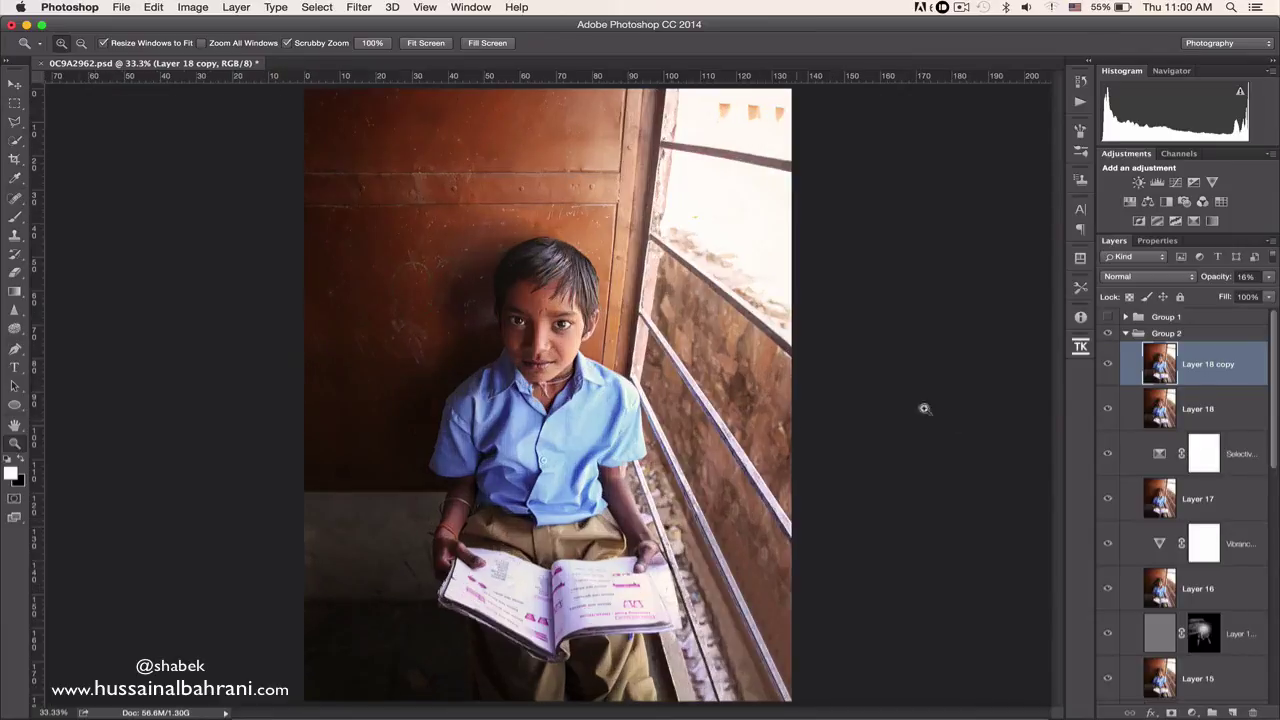
Collapse Group 2 and toggle its visibility to compare the edited portrait with the original
click(1120, 333)
click(1123, 333)
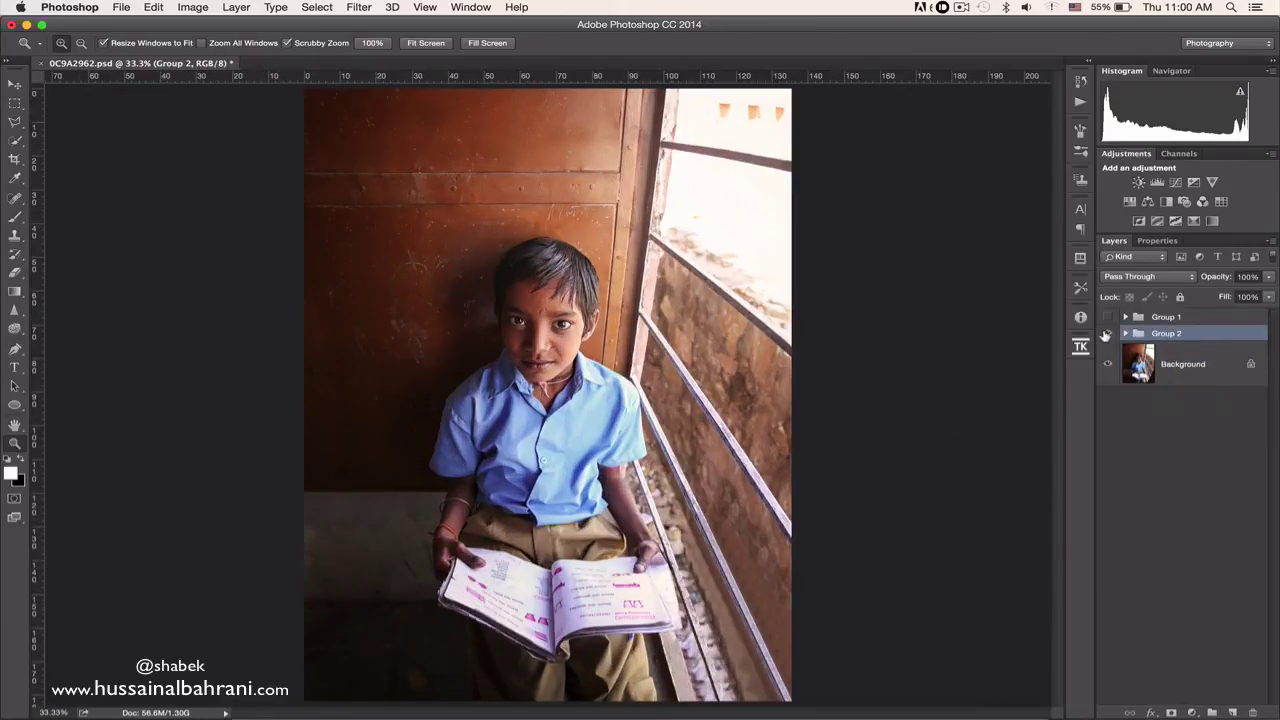
click(1107, 333)
click(1107, 333)
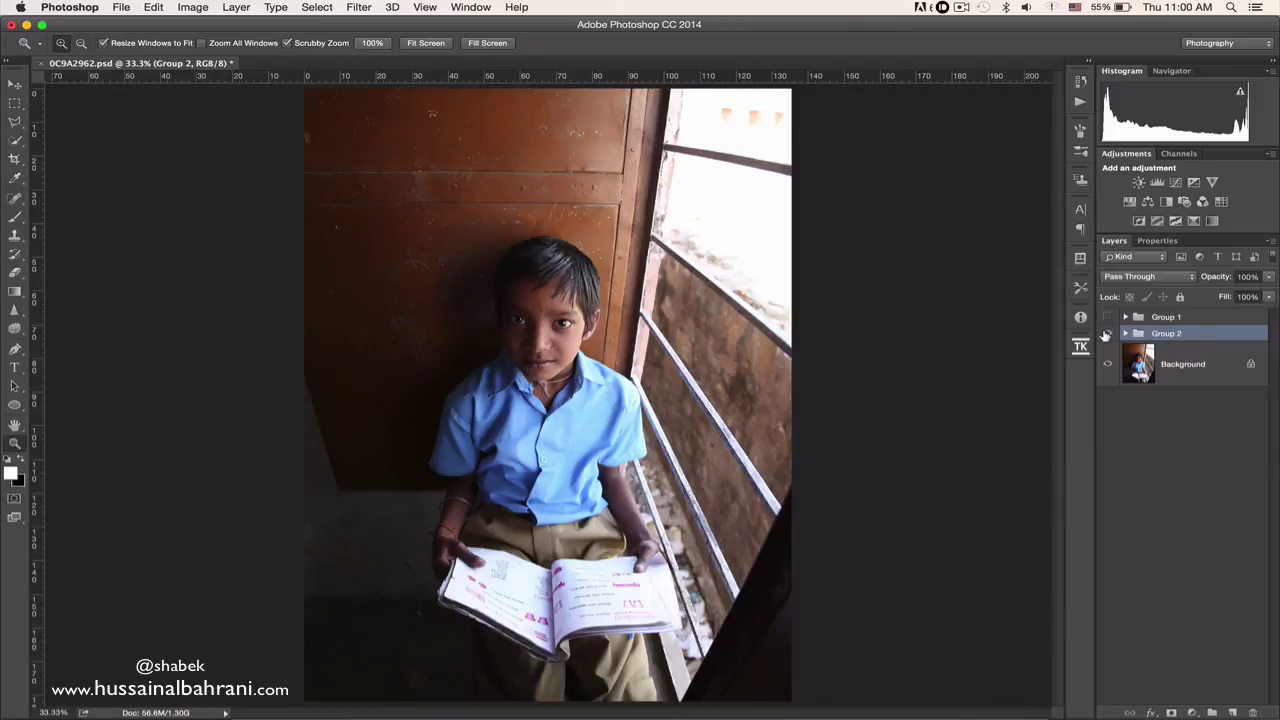
click(1107, 333)
click(1107, 333)
click(1107, 333)
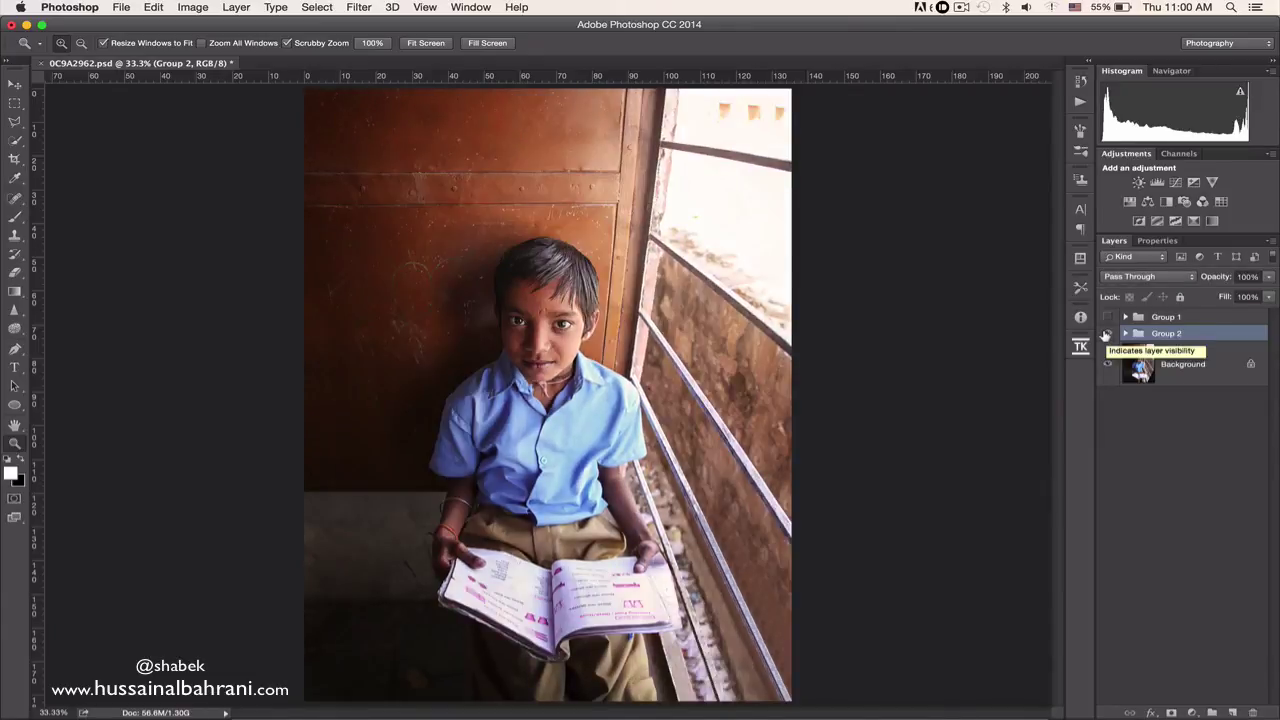